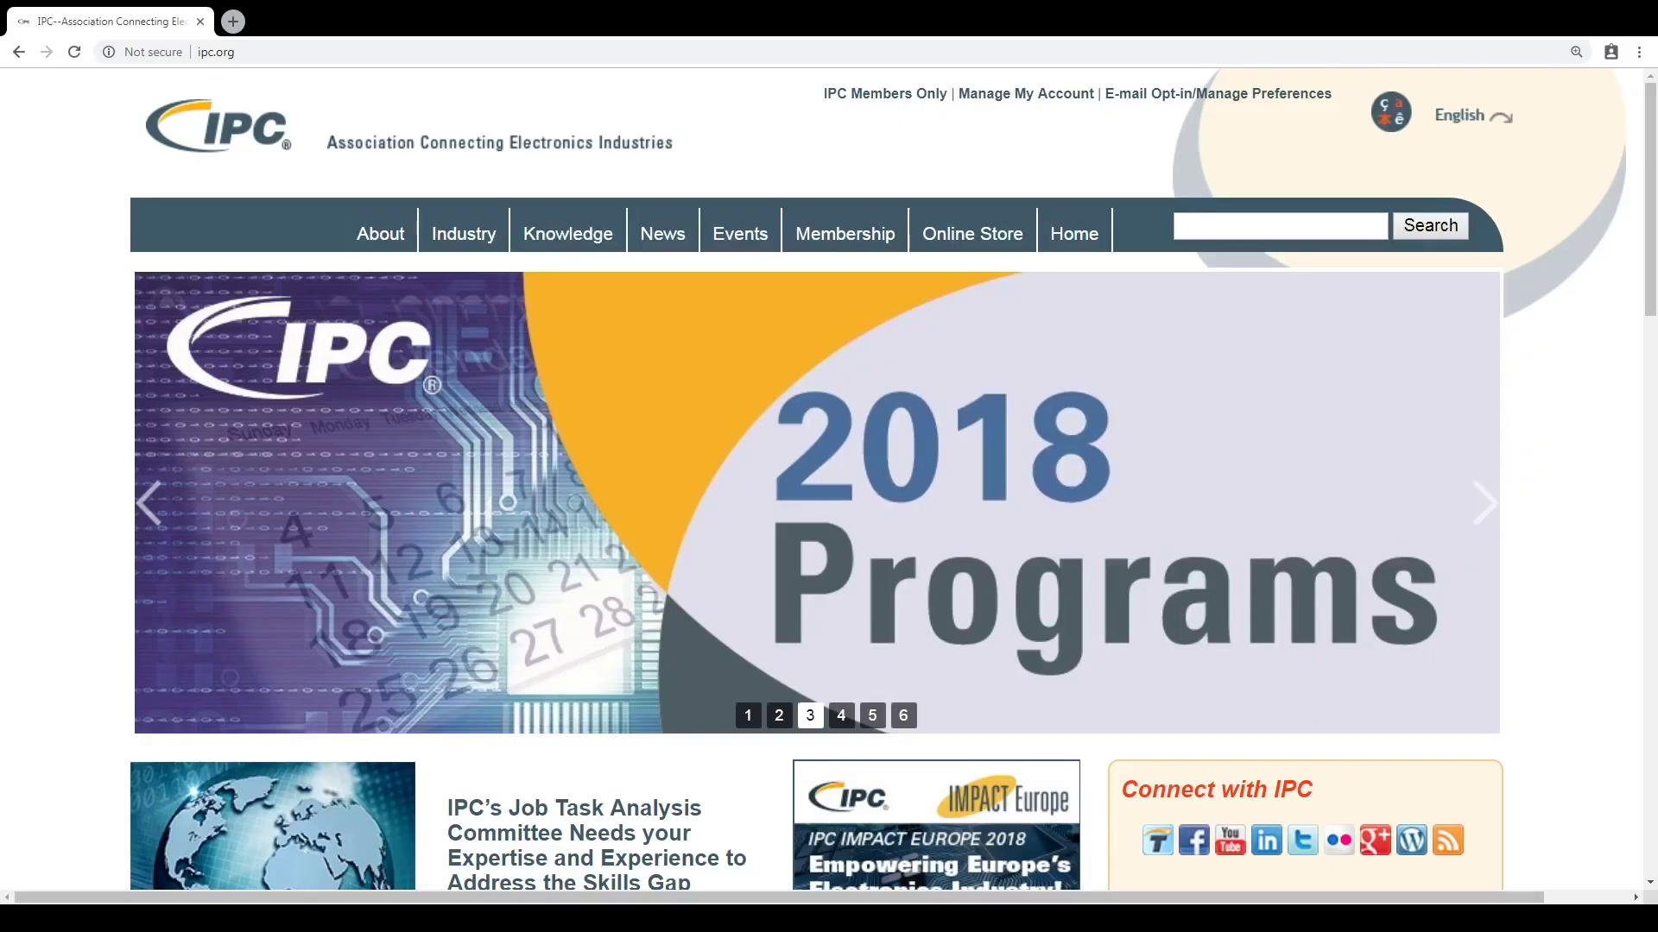
# Open the Certification Portal from the IPC site's Certification Quality Initiative section and proceed to IPC EDGE 2.0.
pyautogui.moveTo(568, 234)
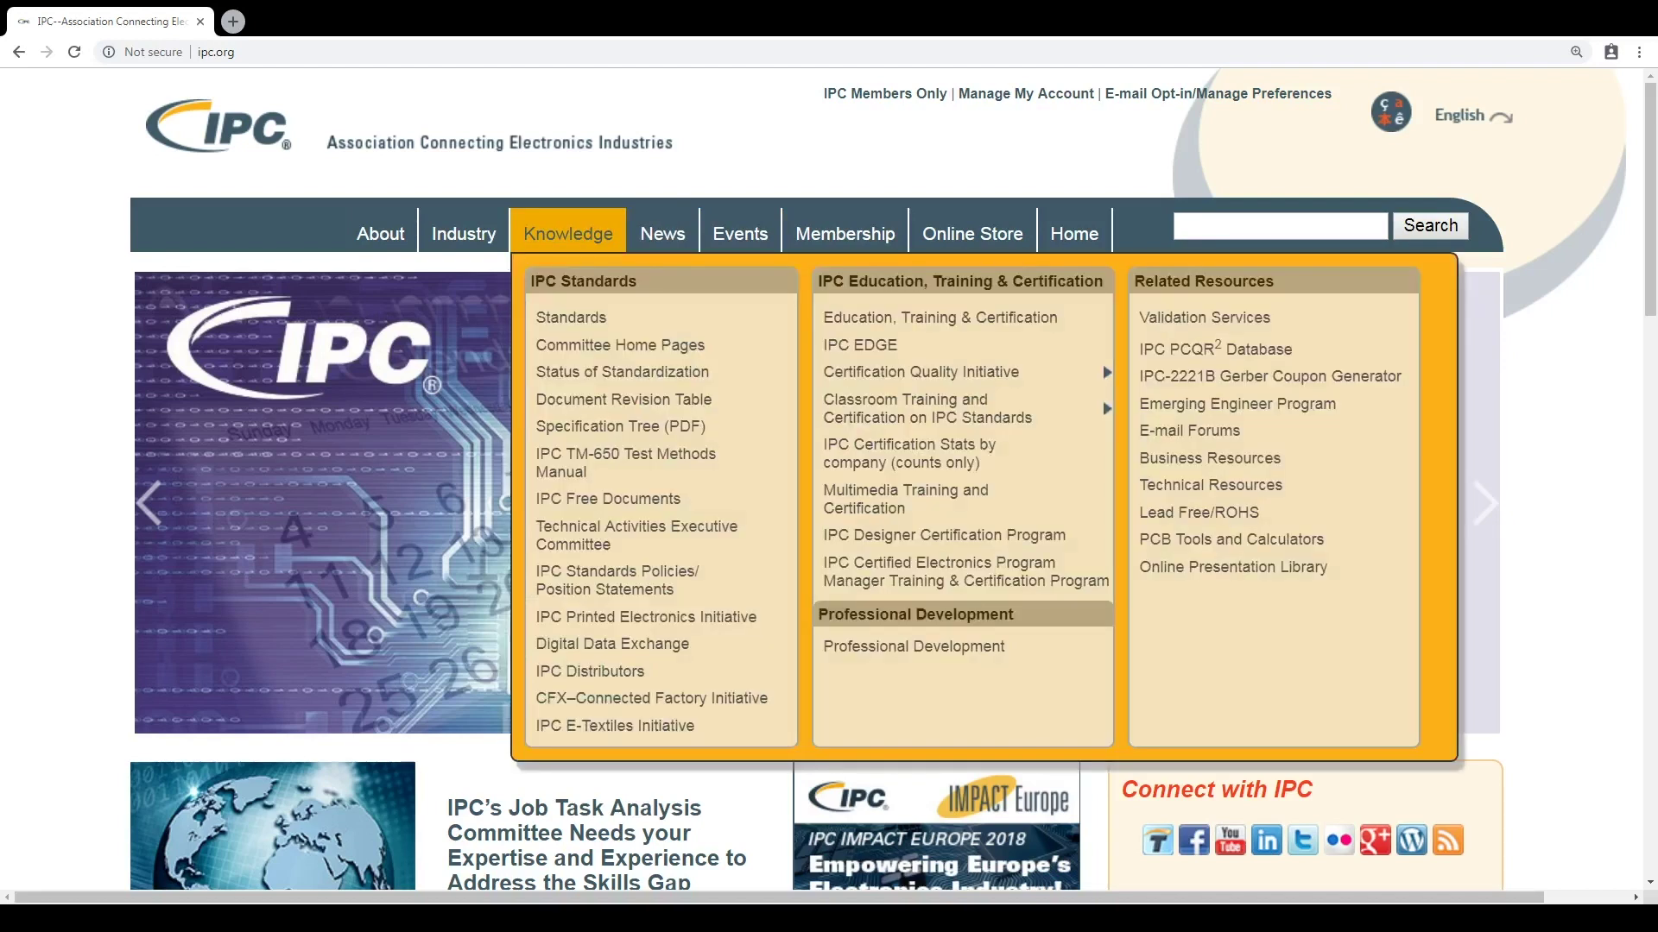
pyautogui.moveTo(921, 372)
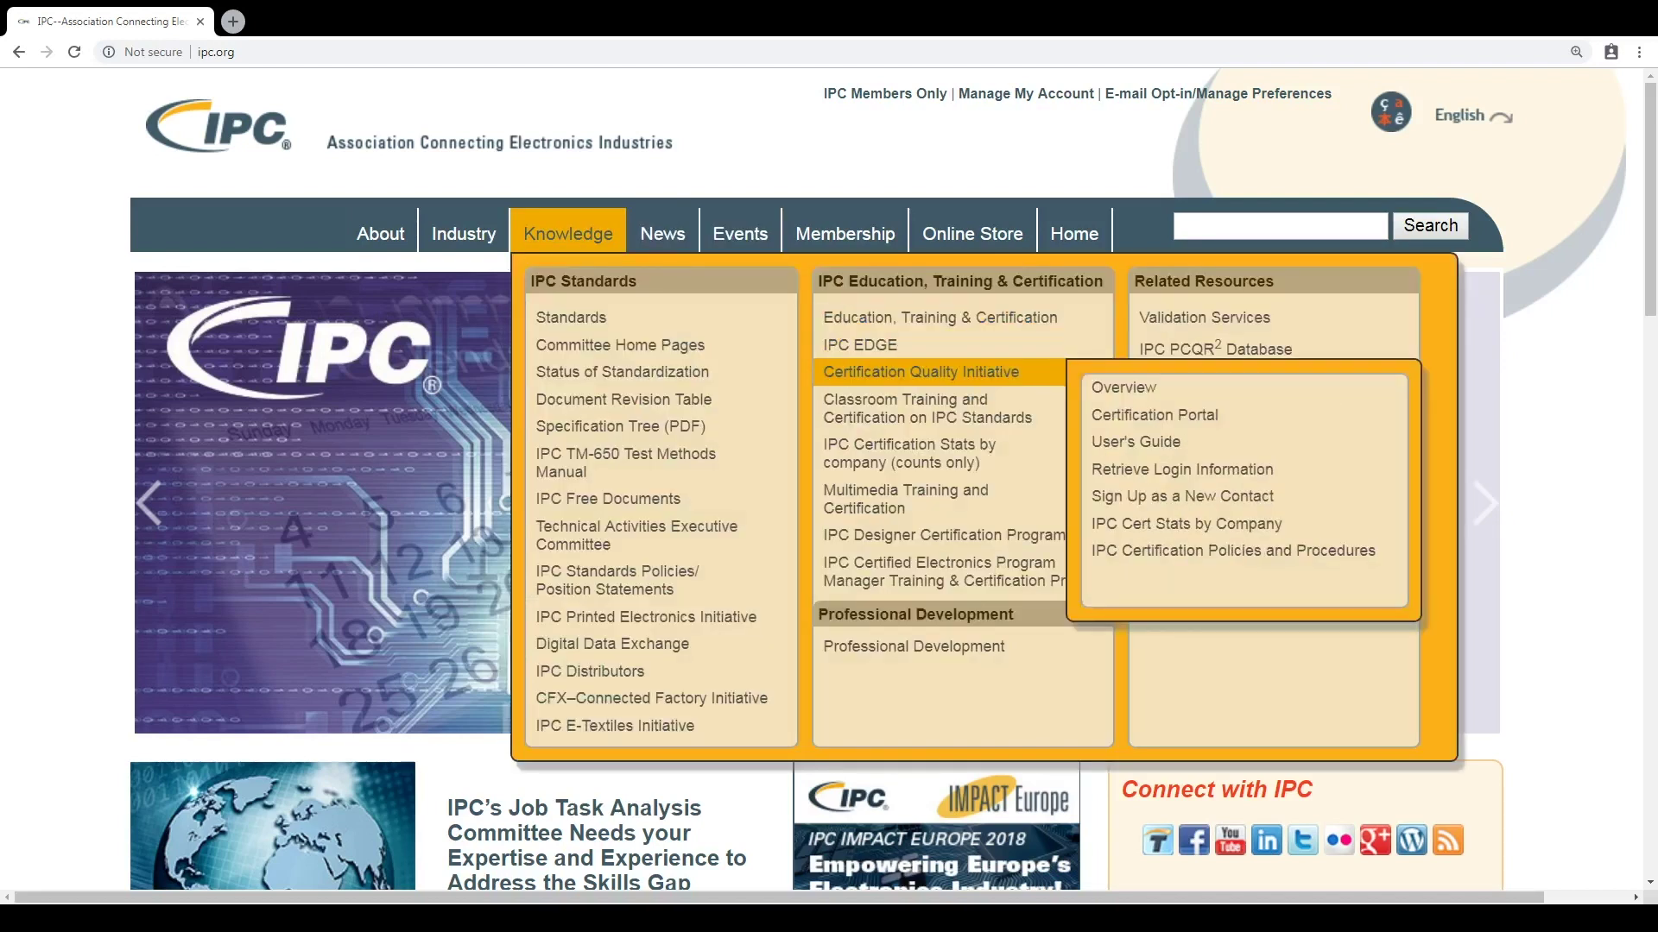
pyautogui.click(1185, 416)
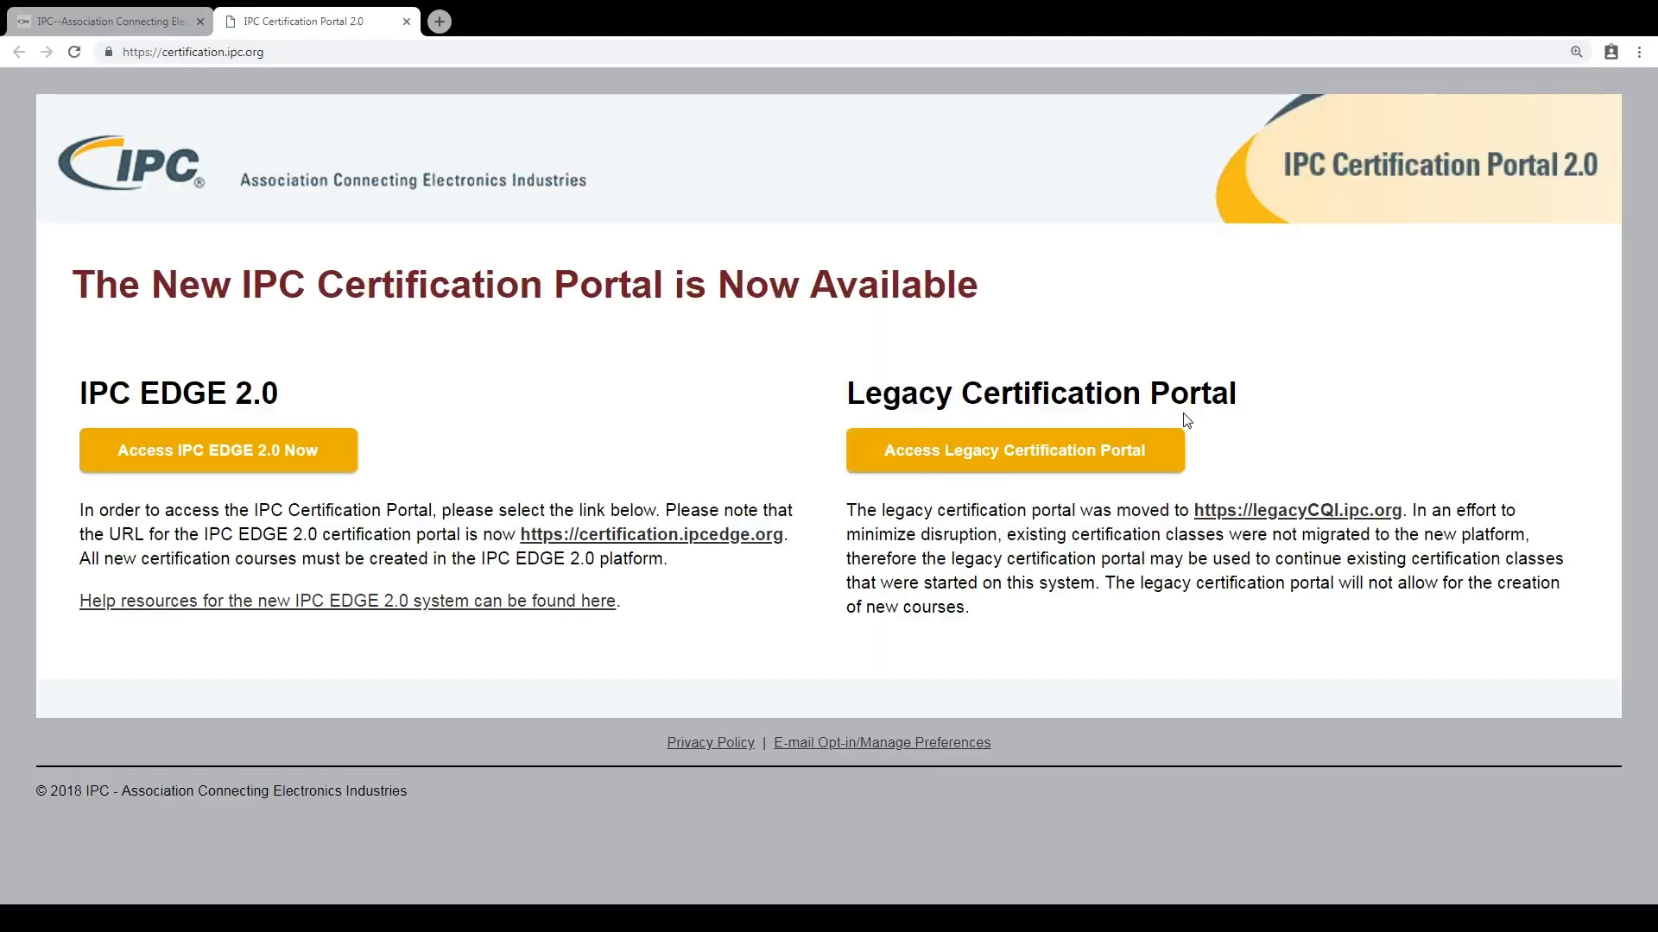
pyautogui.click(238, 458)
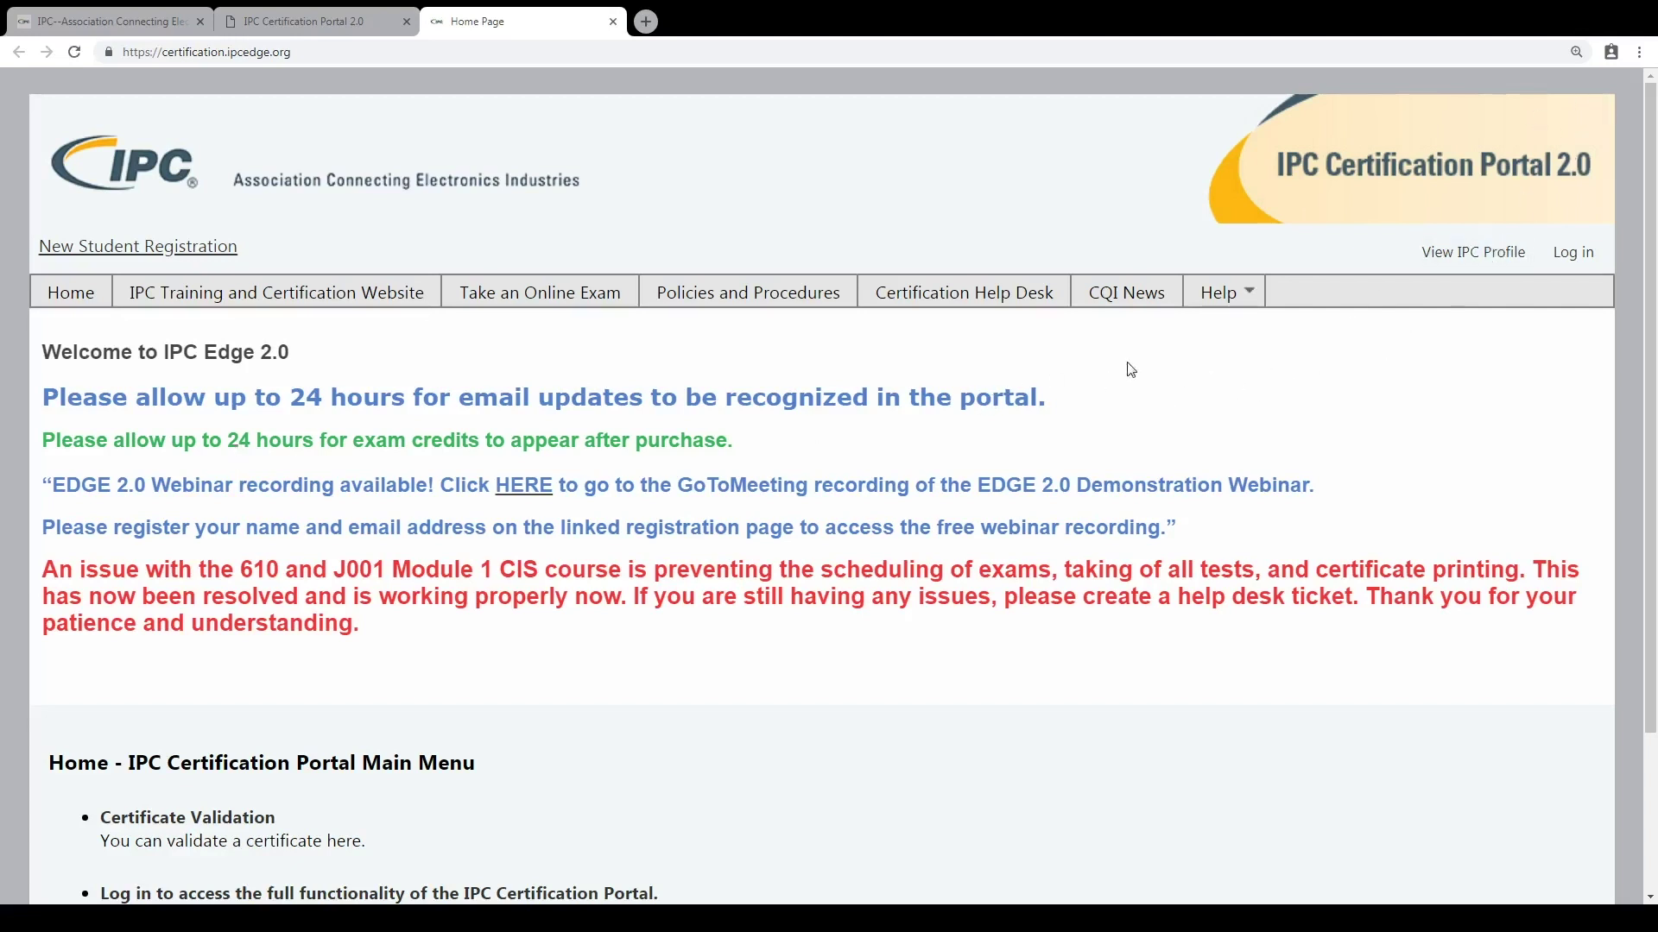
# Log in to the certification portal with the trainer's e-mail address and account password.
pyautogui.scroll(-1, 1055, 389)
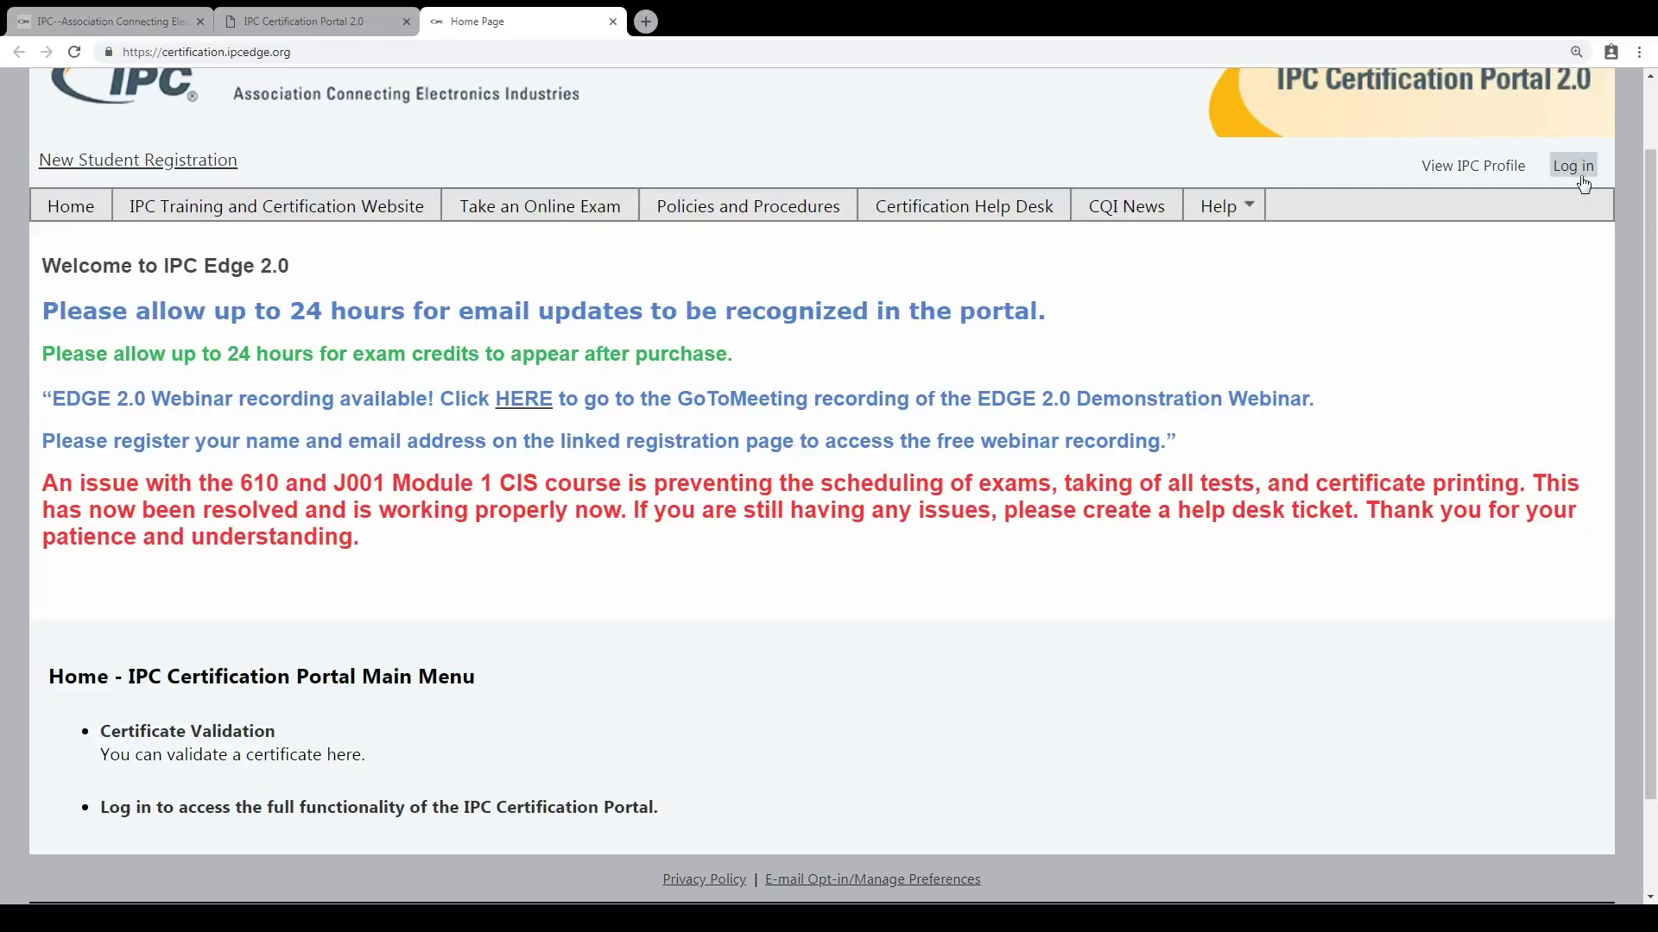
pyautogui.click(1582, 180)
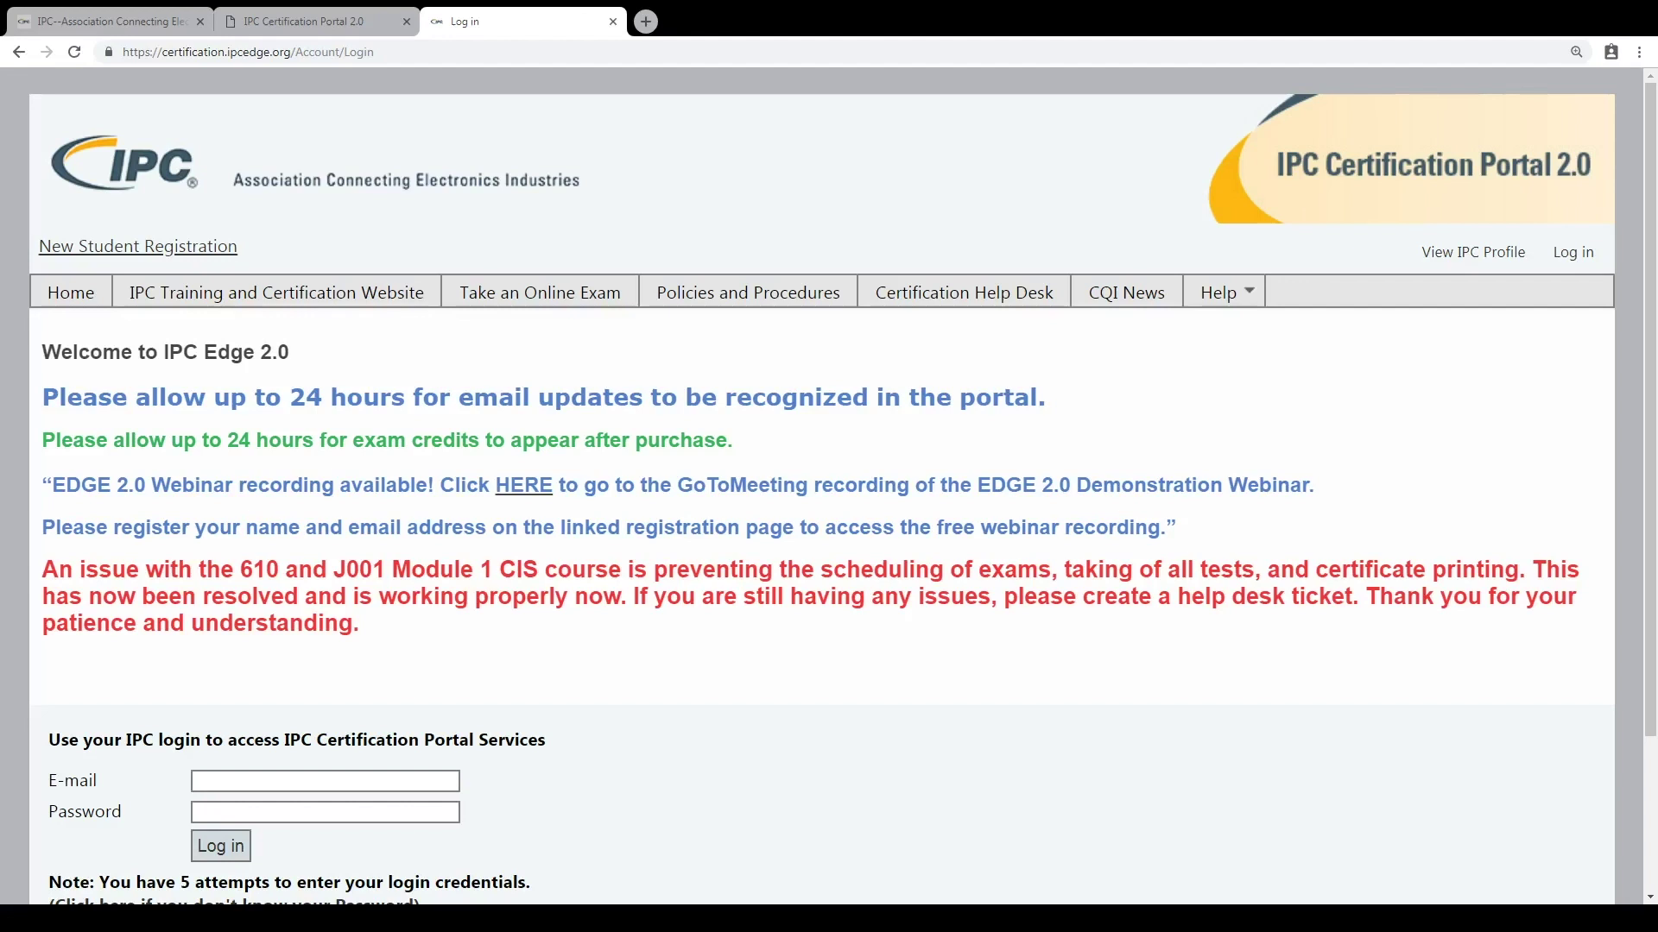
pyautogui.click(302, 781)
pyautogui.hotkey('ctrl', 'v')
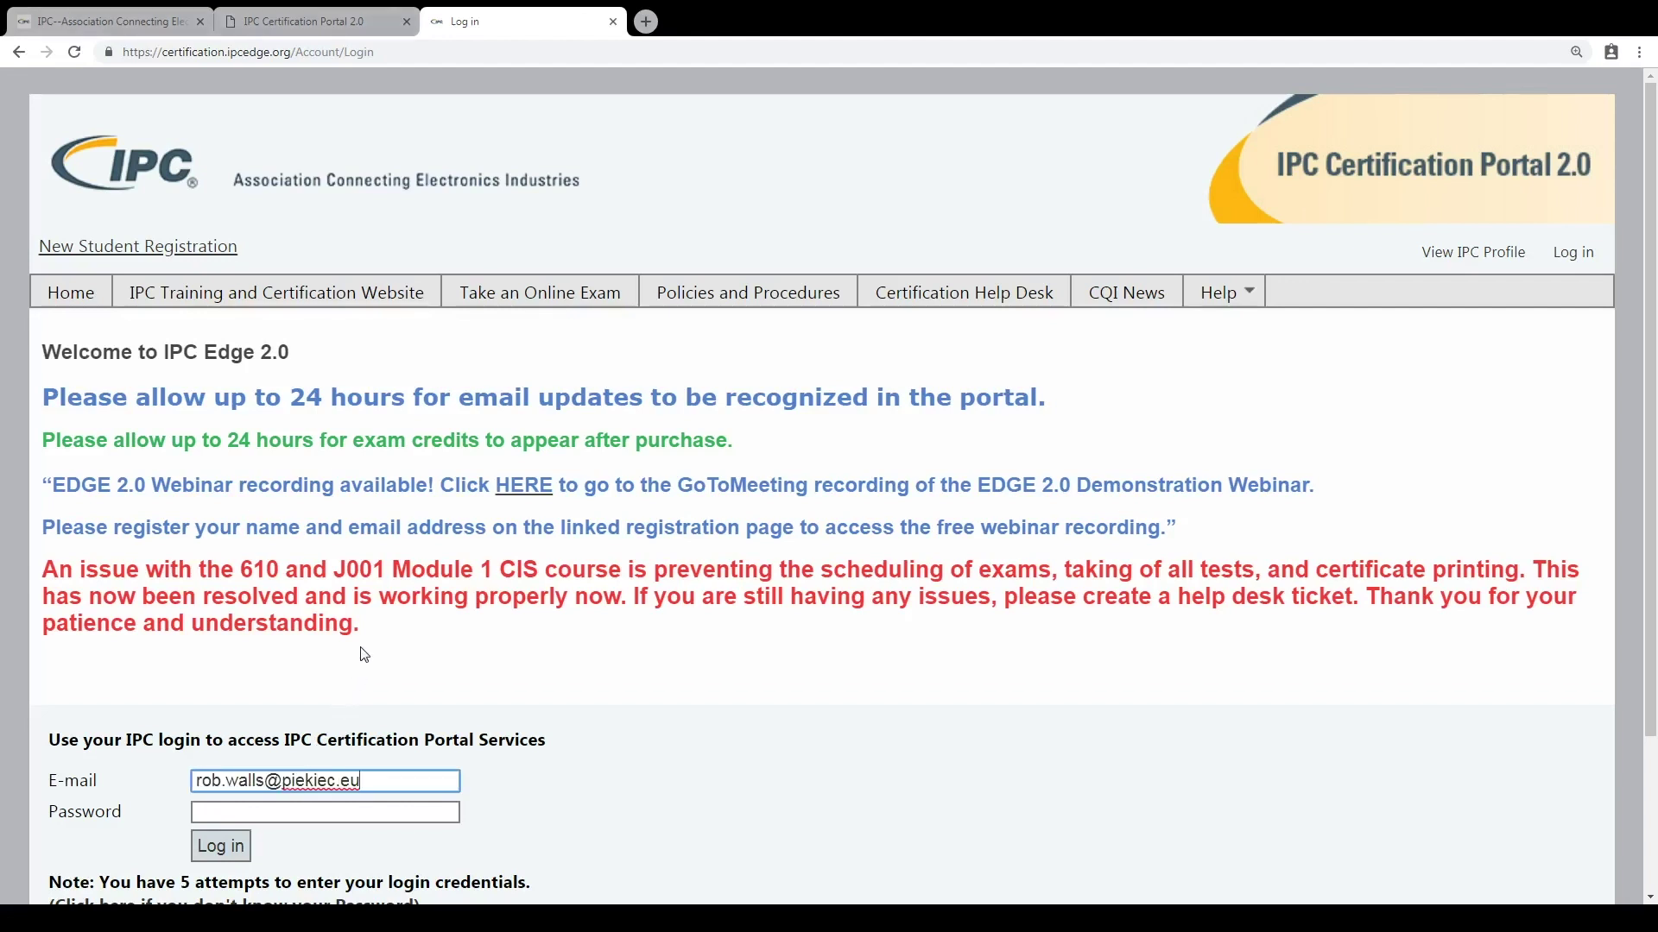
pyautogui.click(293, 807)
pyautogui.write('****')
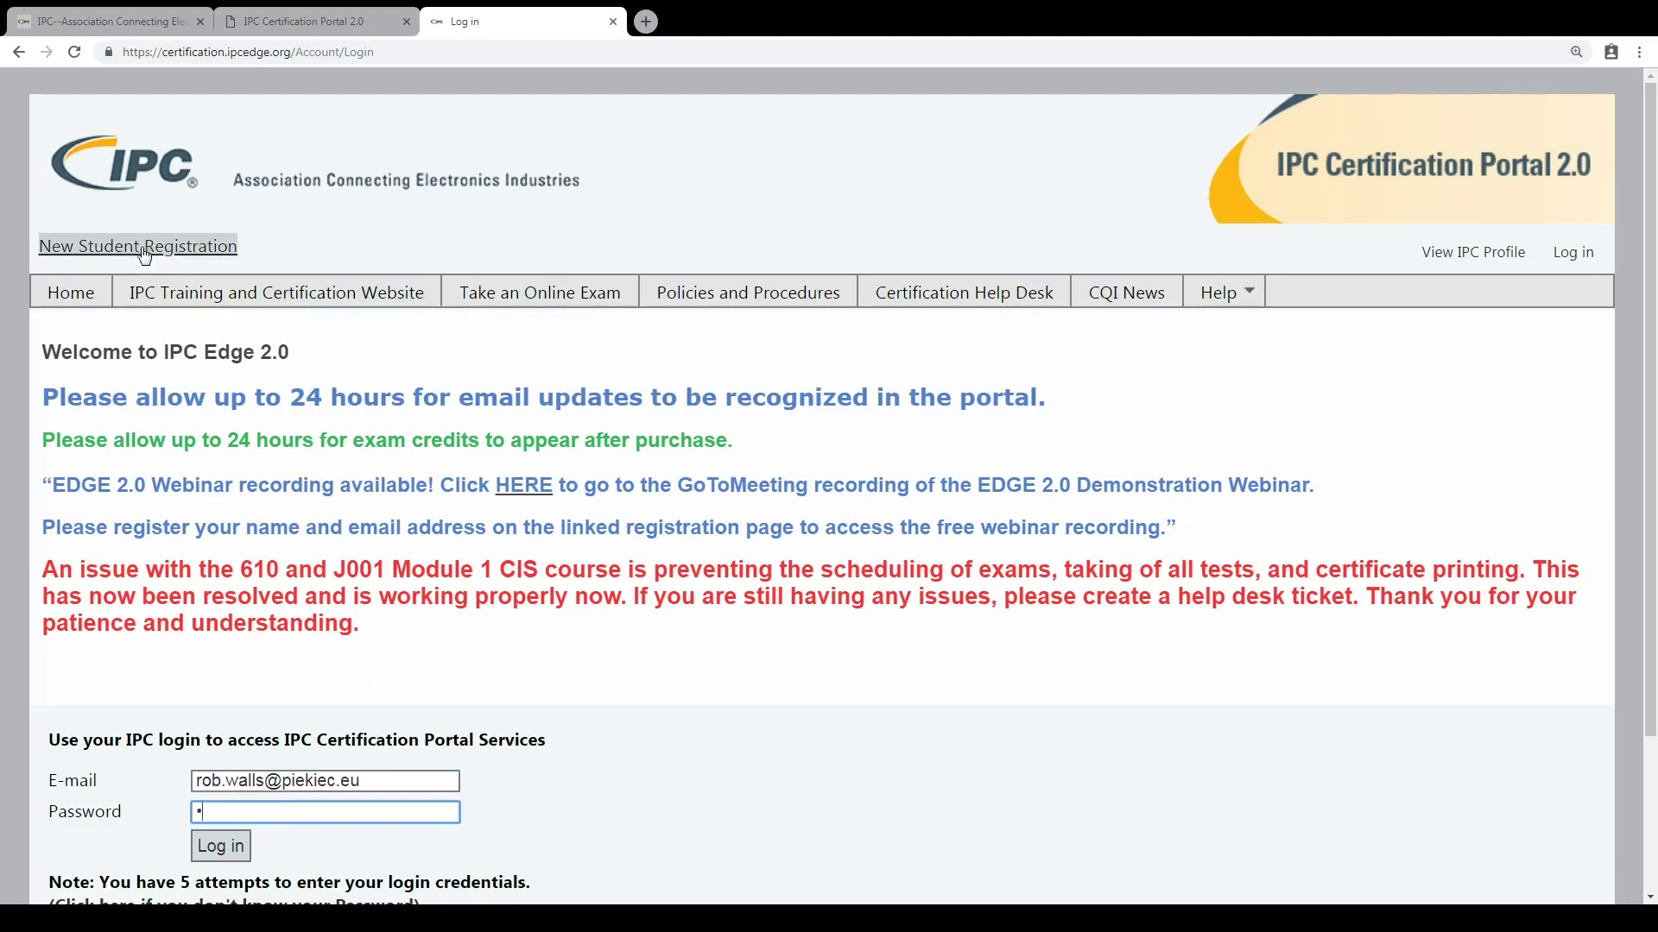
pyautogui.press('Return')
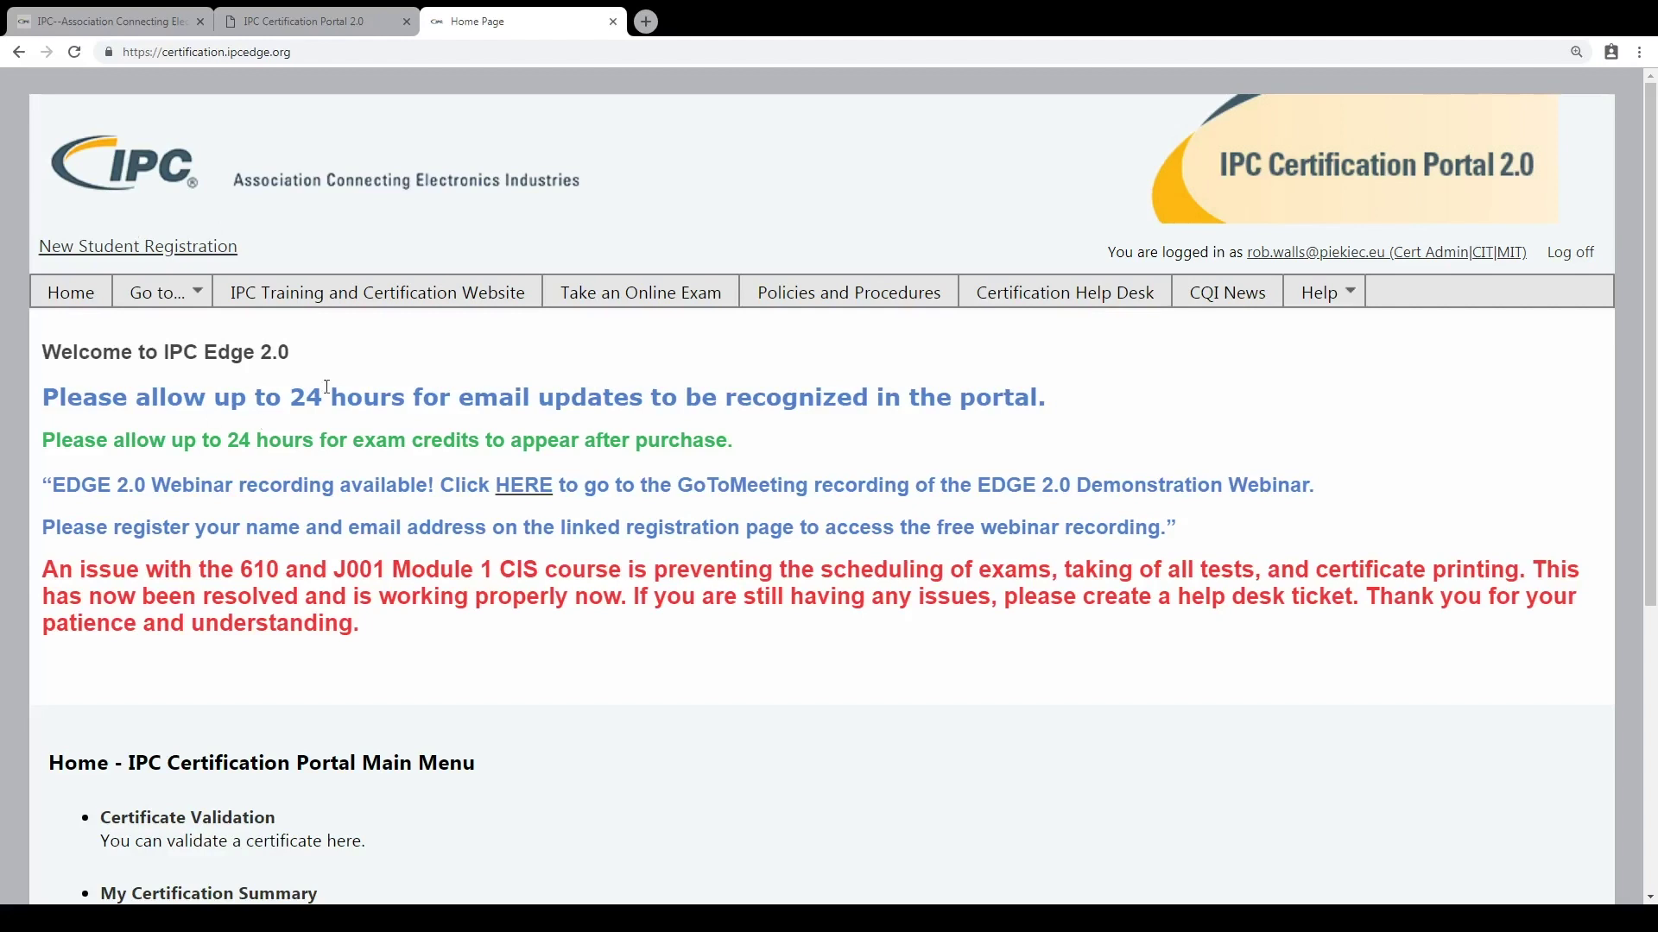
# Examine the welcome notices and the main menu entries on the portal's home page.
pyautogui.scroll(-2, 379, 353)
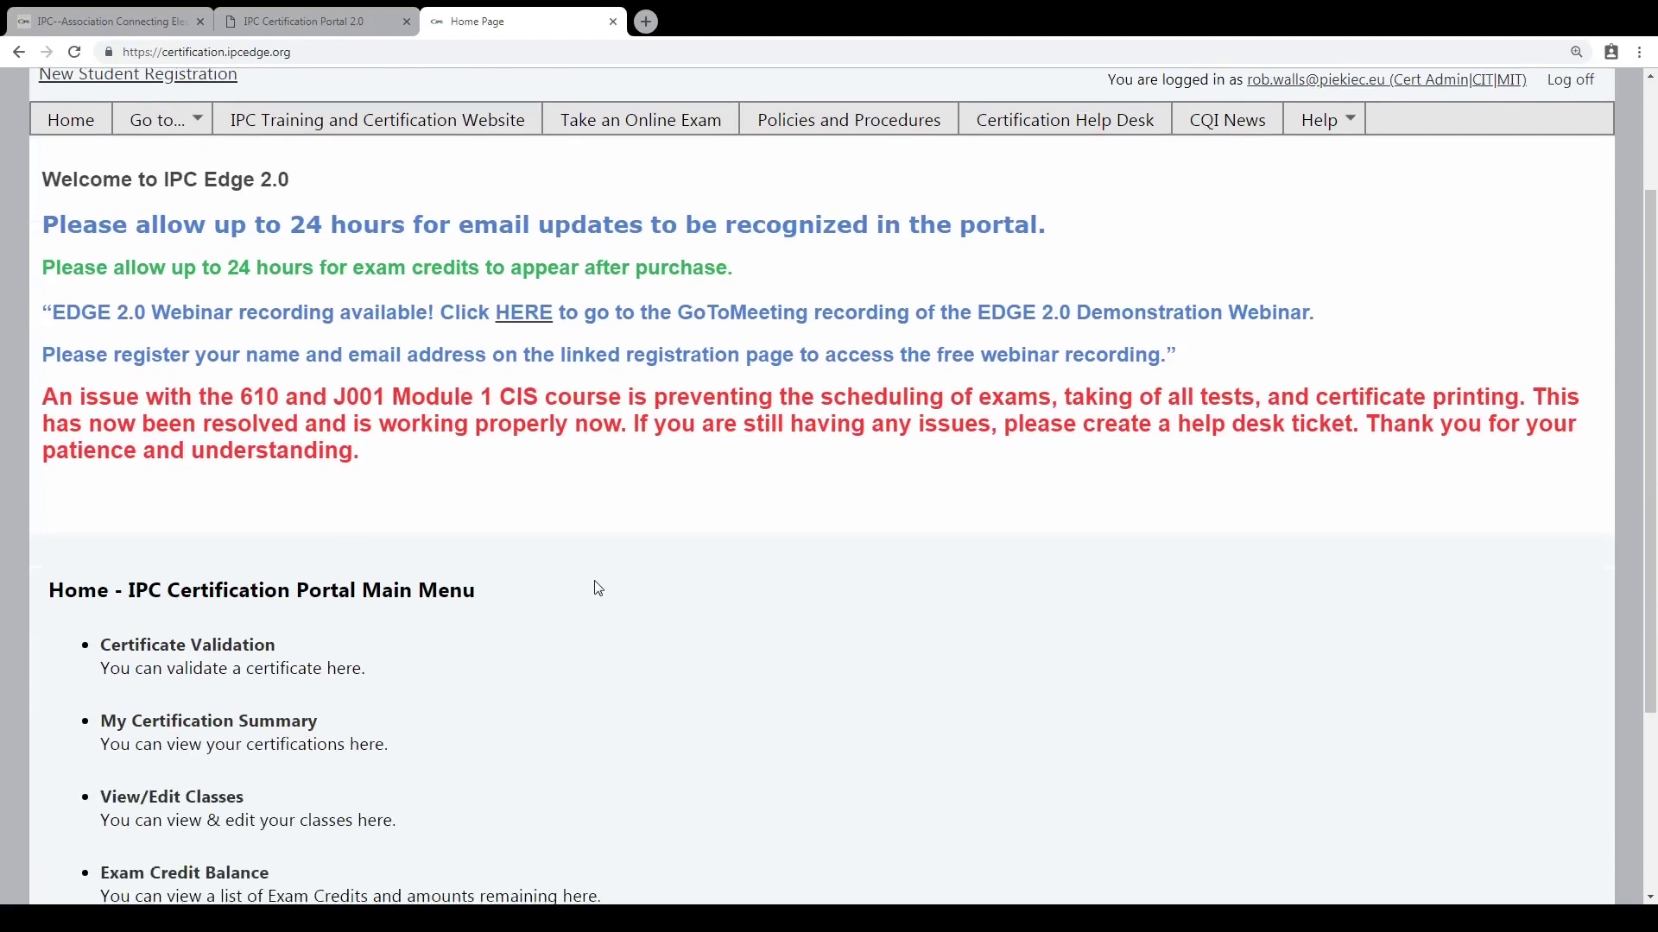
pyautogui.scroll(2, 613, 561)
pyautogui.scroll(1, 621, 553)
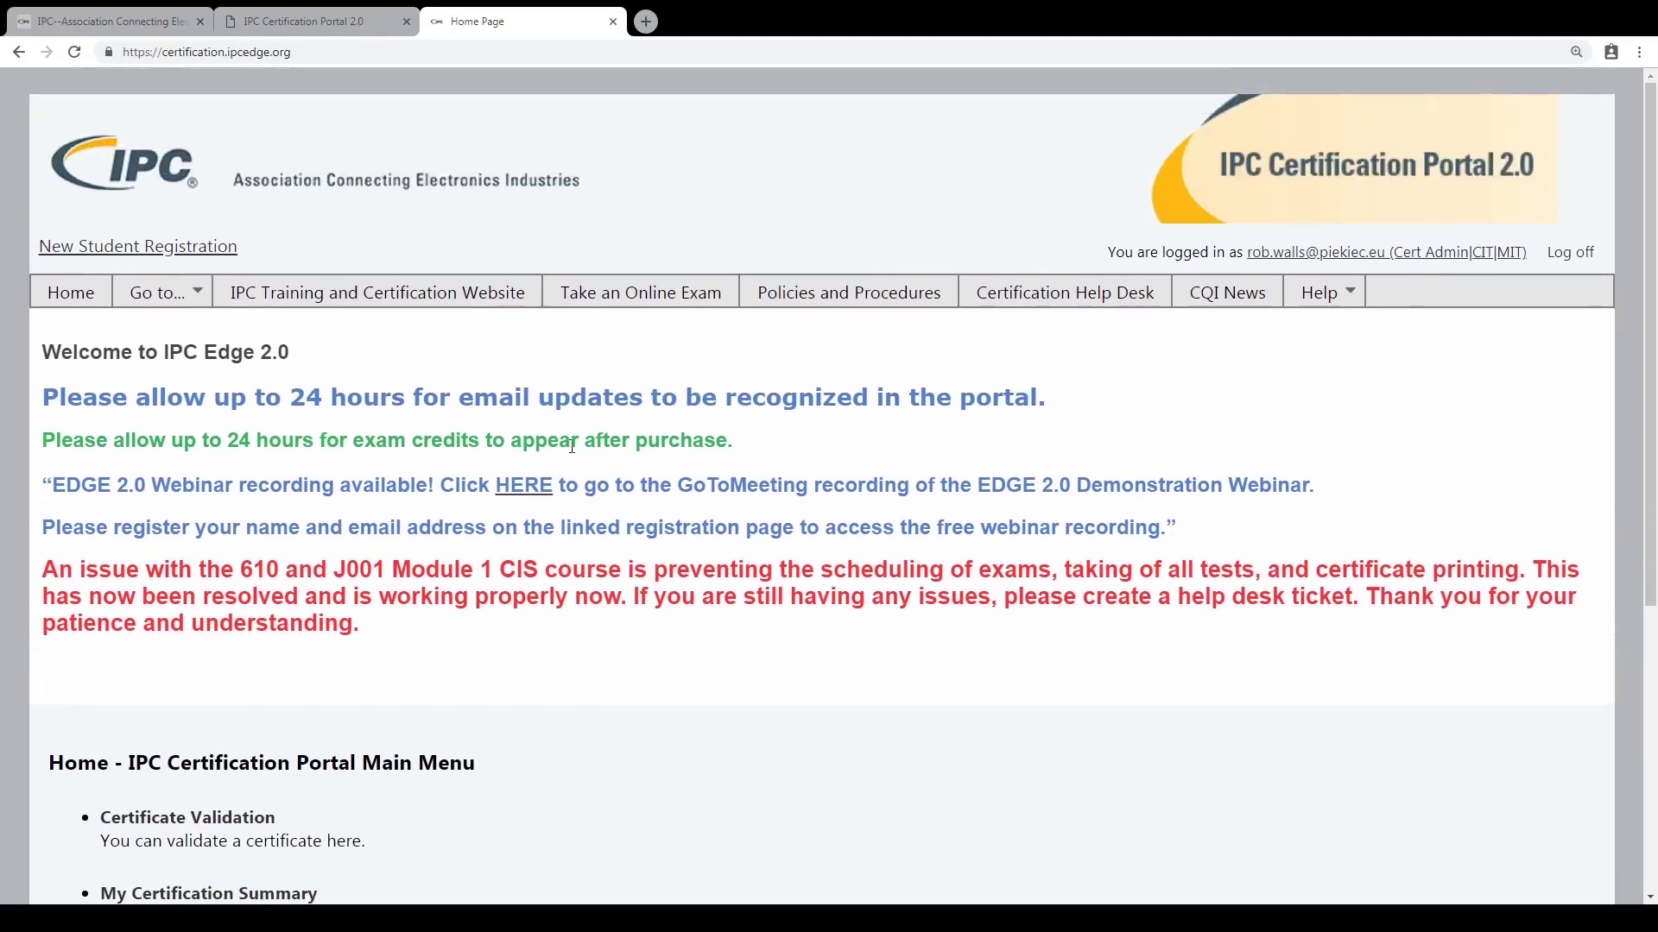
pyautogui.scroll(-5, 572, 445)
pyautogui.scroll(5, 1584, 352)
pyautogui.scroll(-3, 1097, 436)
pyautogui.scroll(3, 1102, 422)
pyautogui.scroll(-4, 1133, 501)
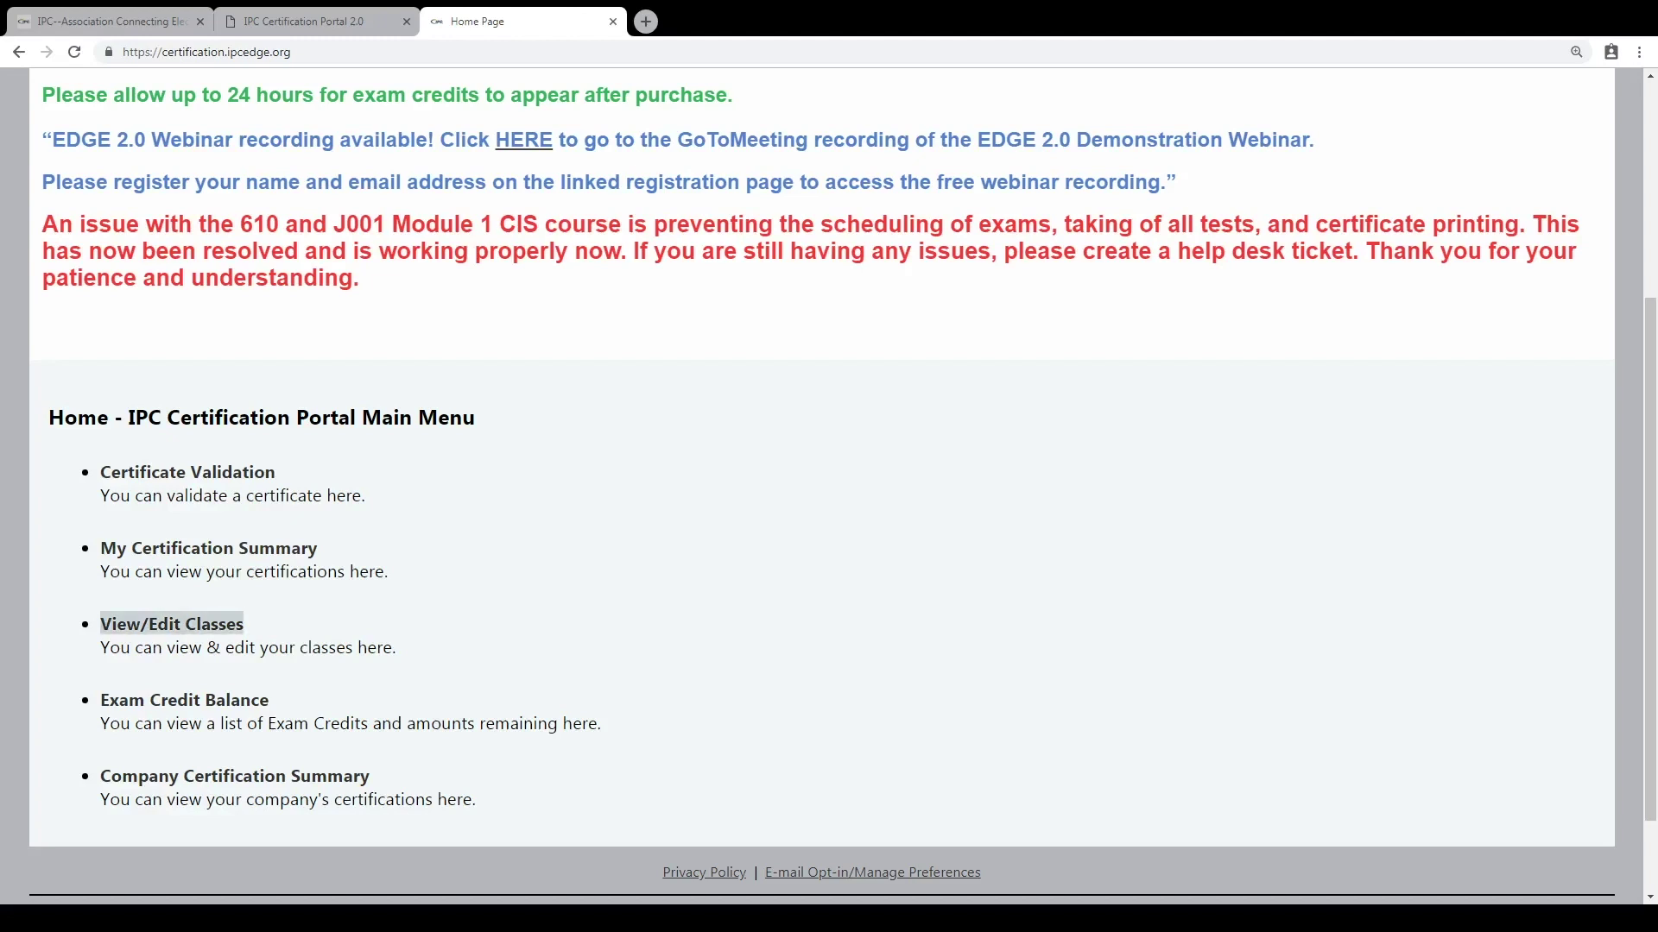
# Open the list of classes for viewing and editing, and start entering a new class.
pyautogui.click(172, 623)
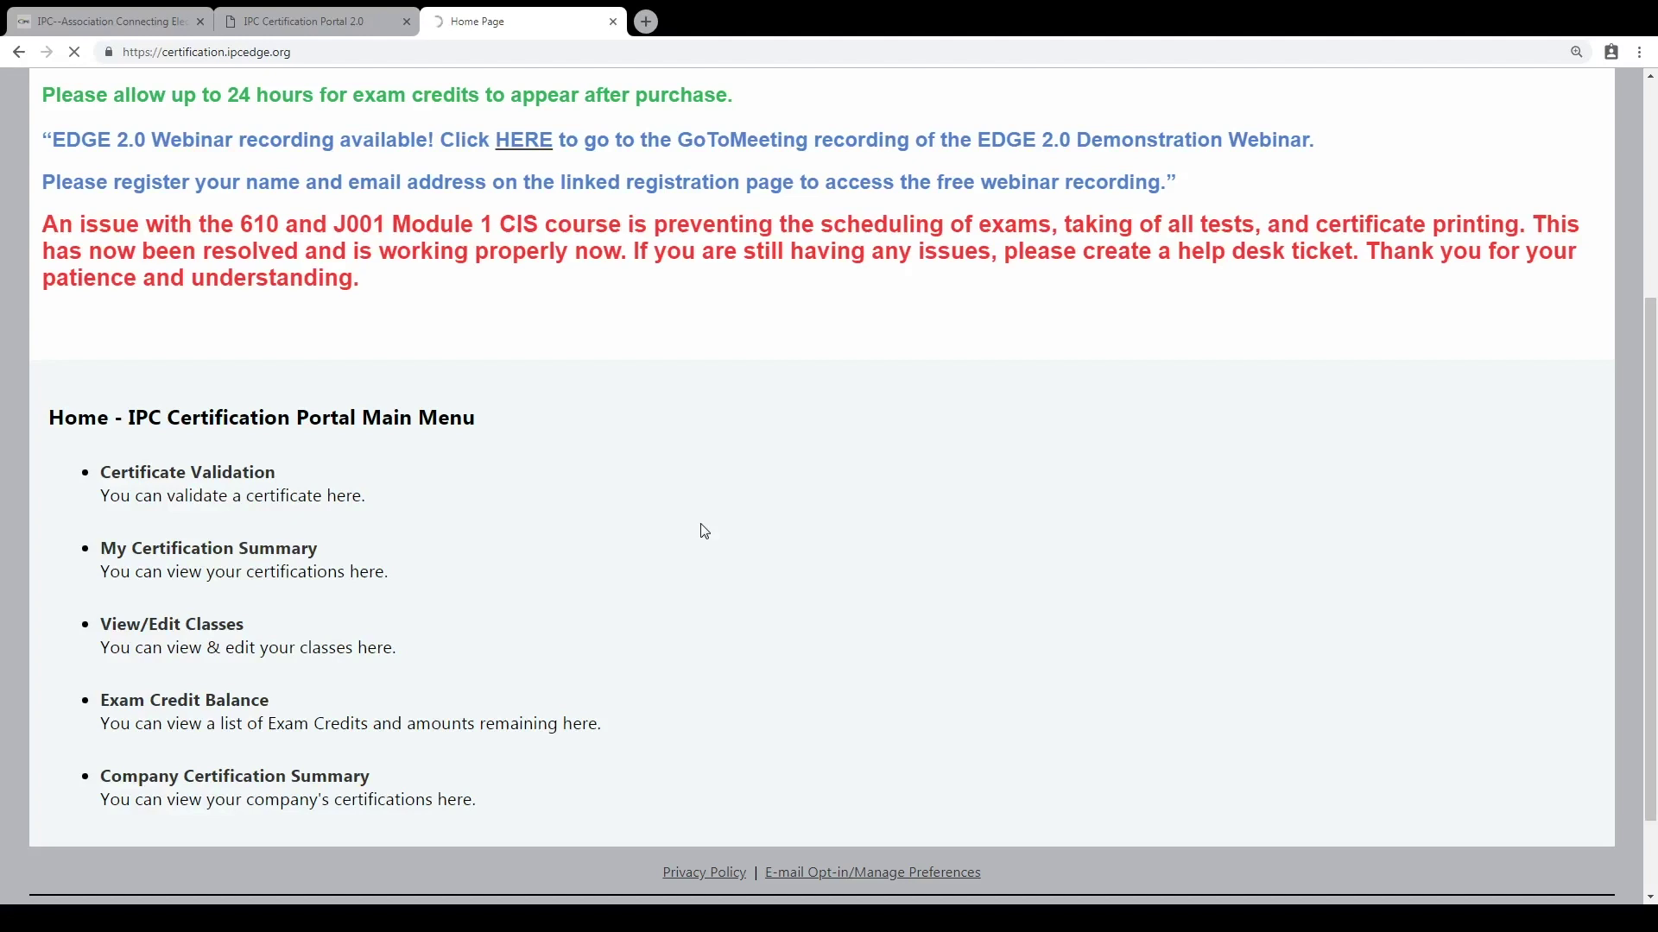
pyautogui.scroll(-4, 698, 528)
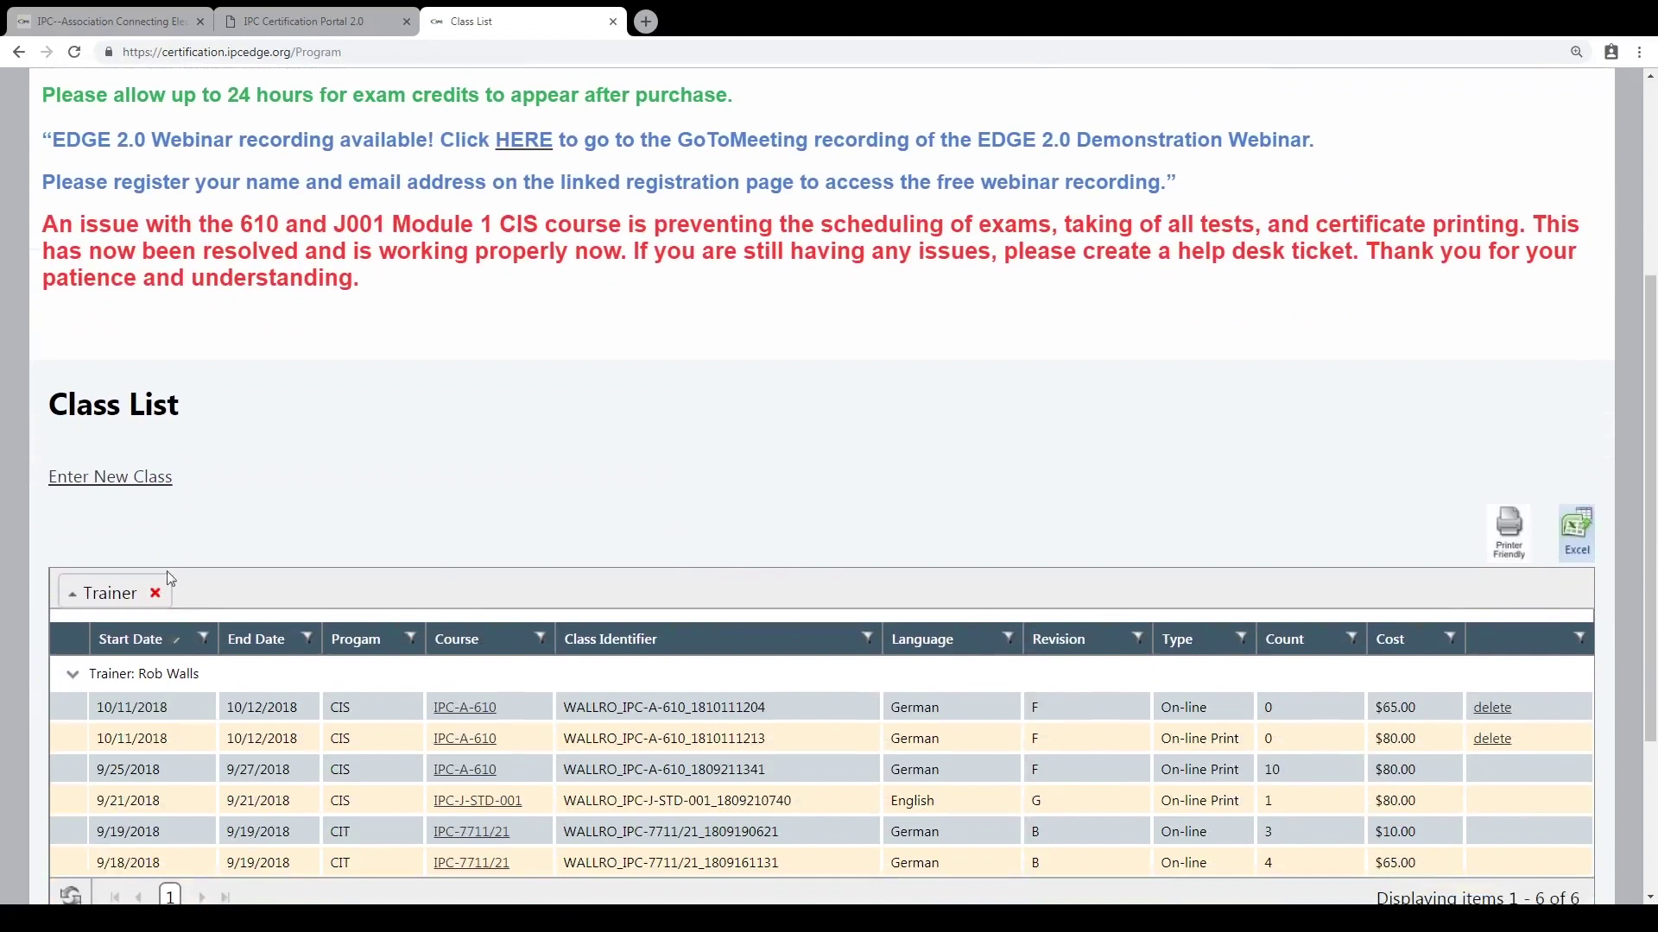
pyautogui.click(155, 486)
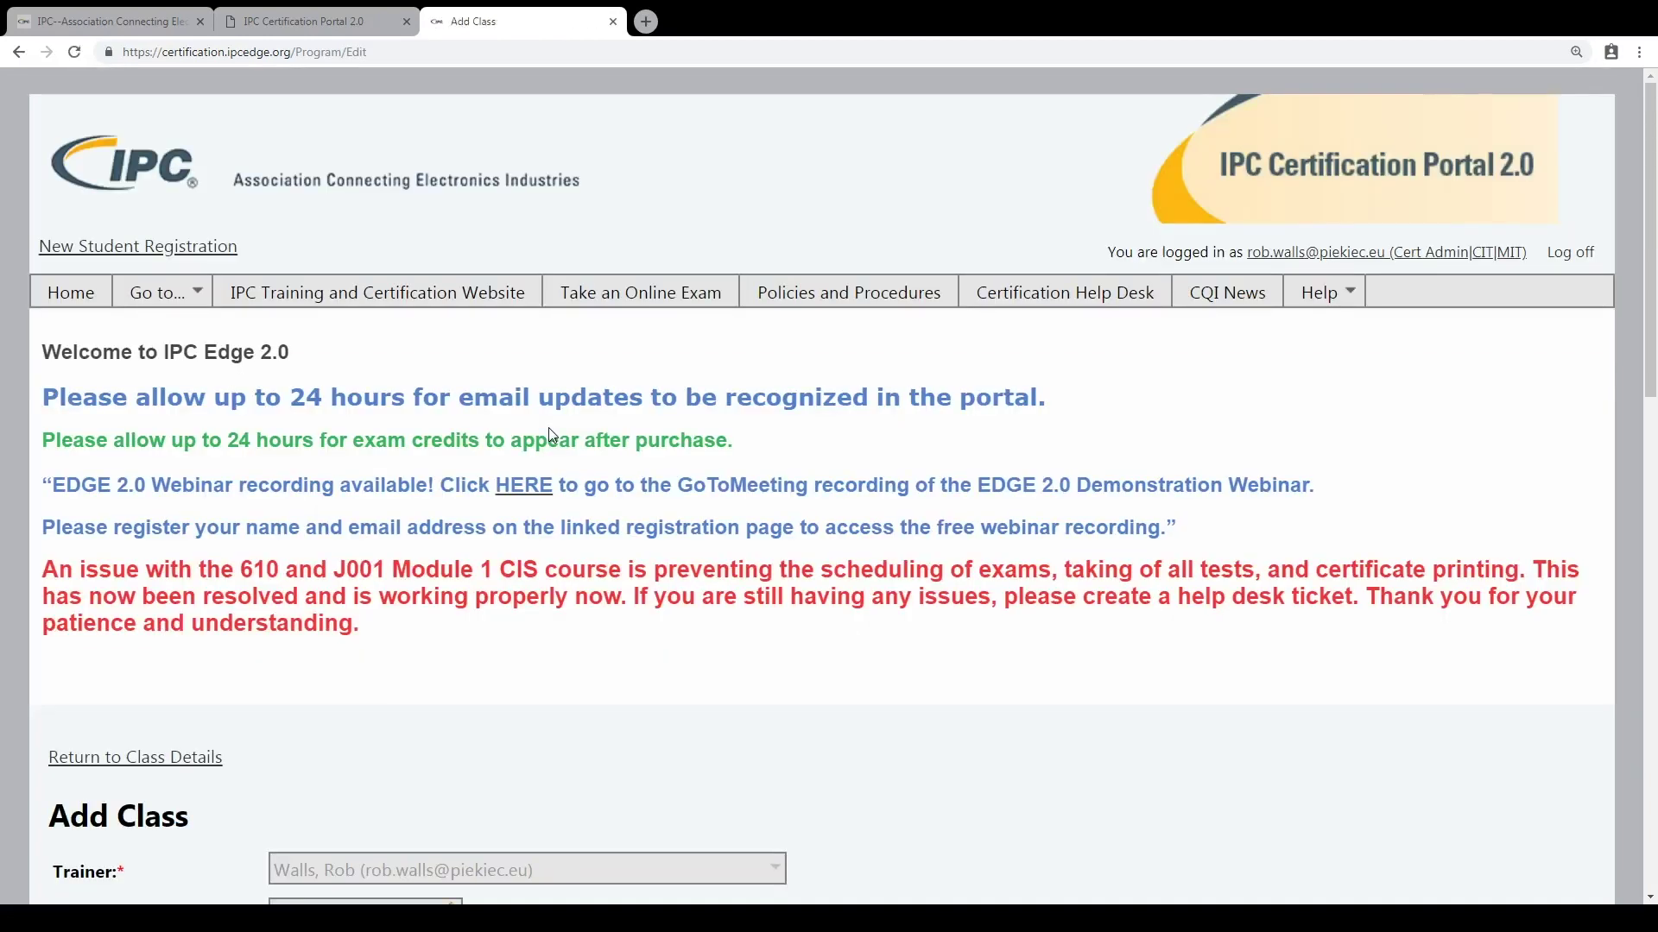
# Set the new class's program to CIS and its course name to IPC-A-610.
pyautogui.scroll(-3, 552, 435)
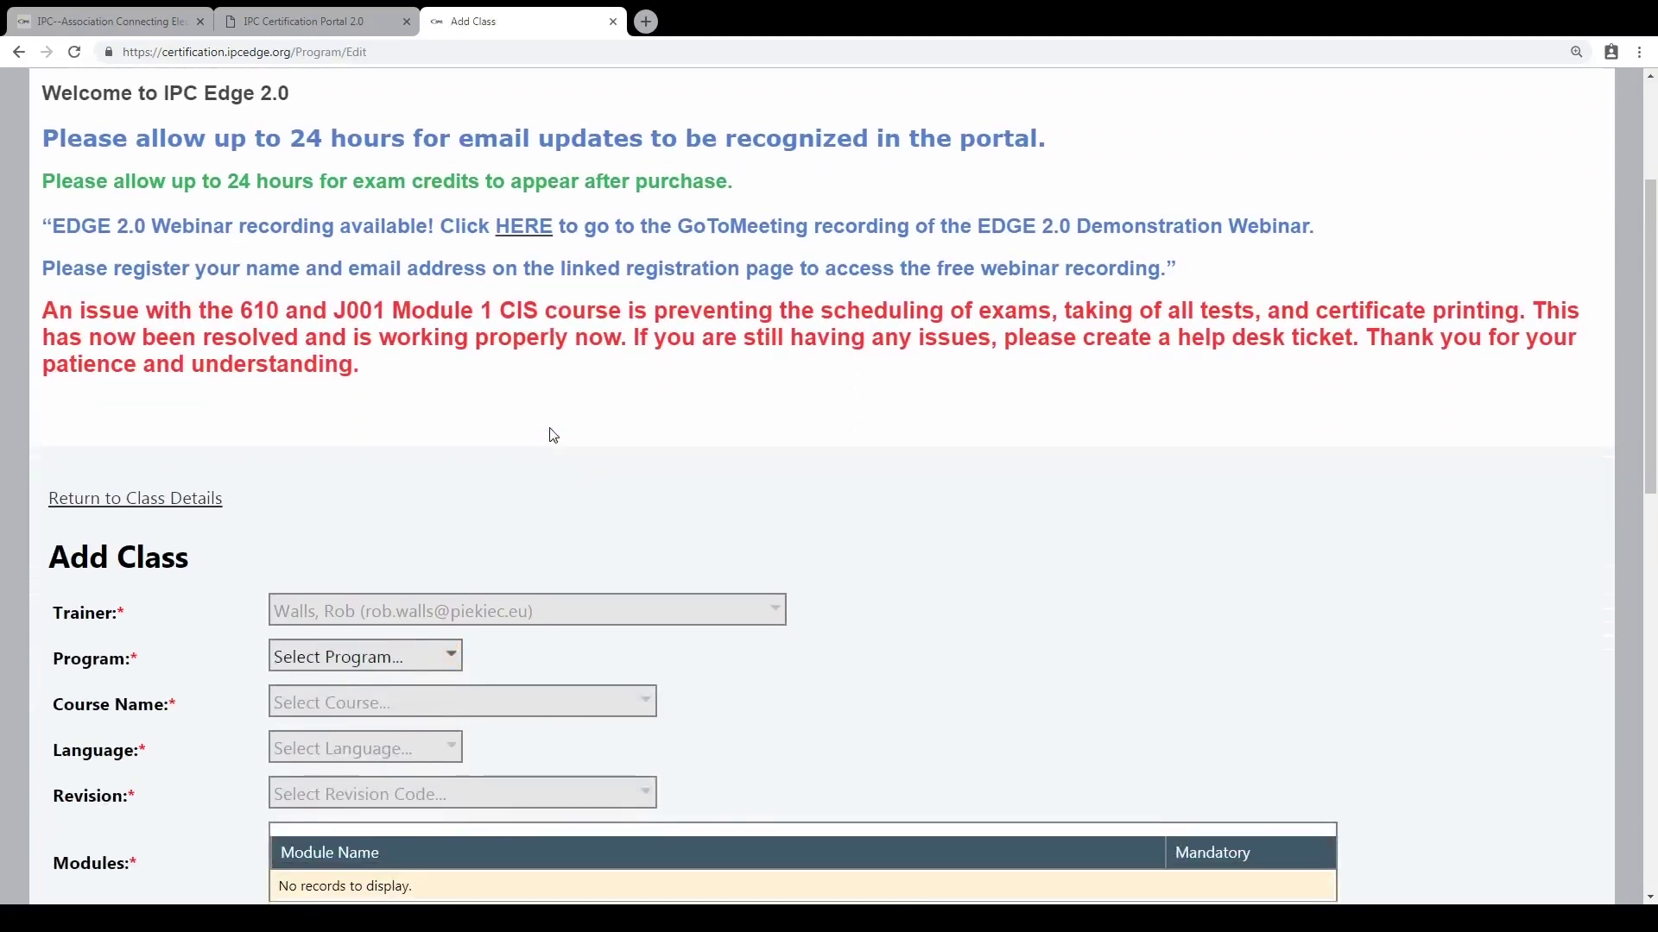
pyautogui.scroll(-2, 554, 432)
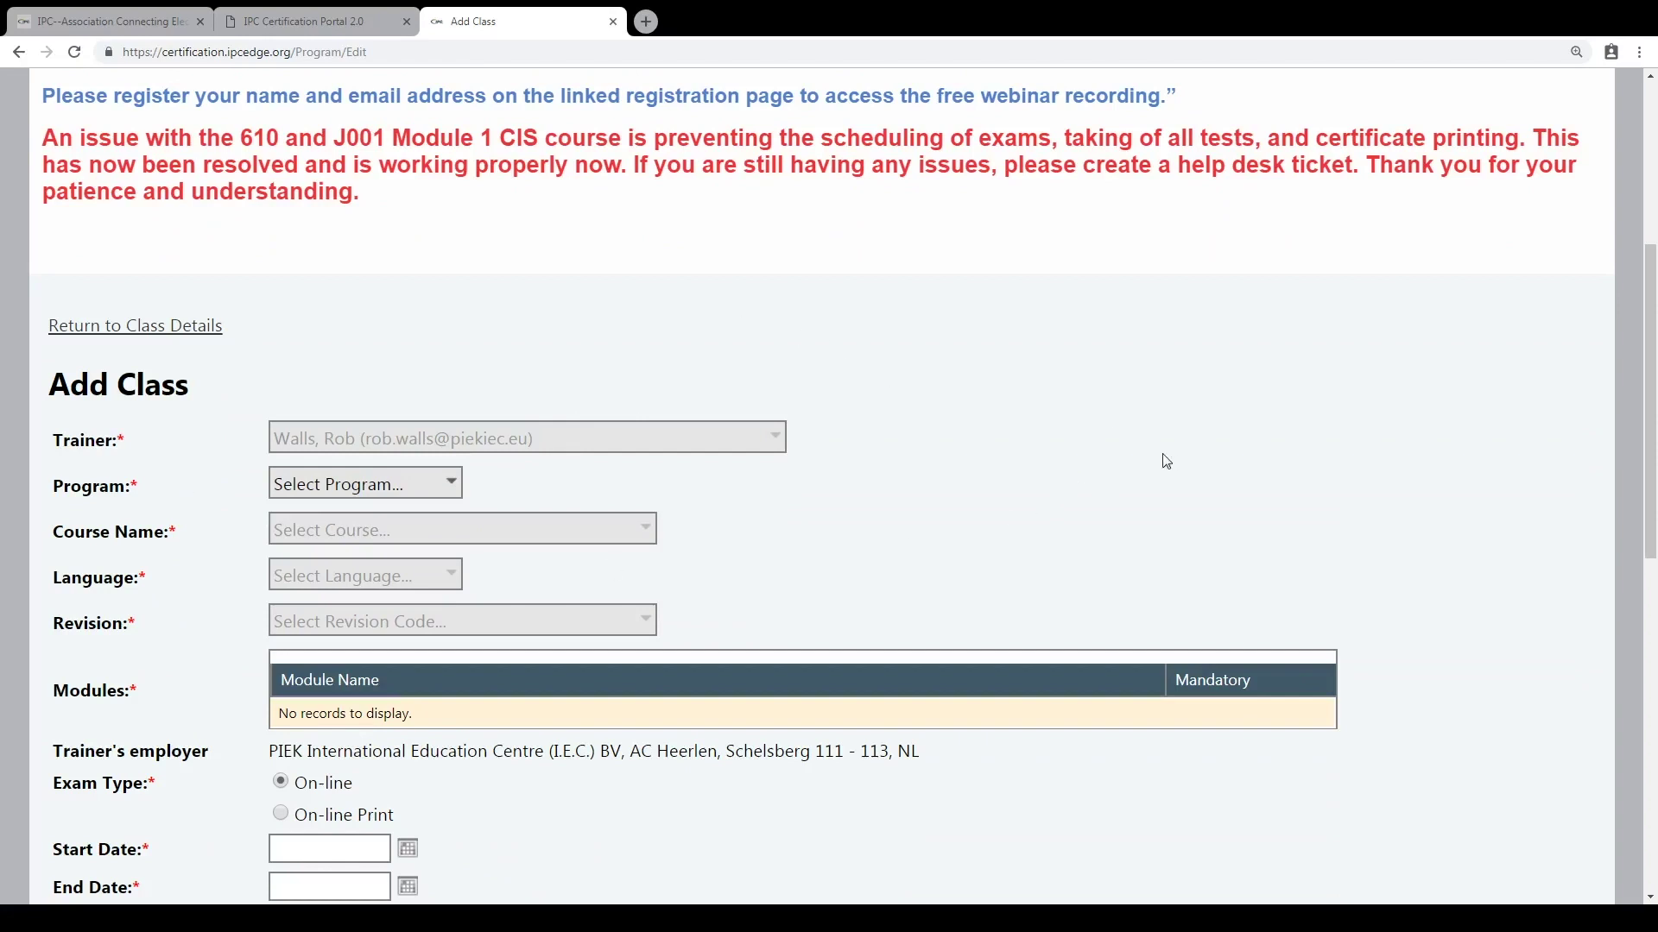
pyautogui.scroll(-1, 982, 345)
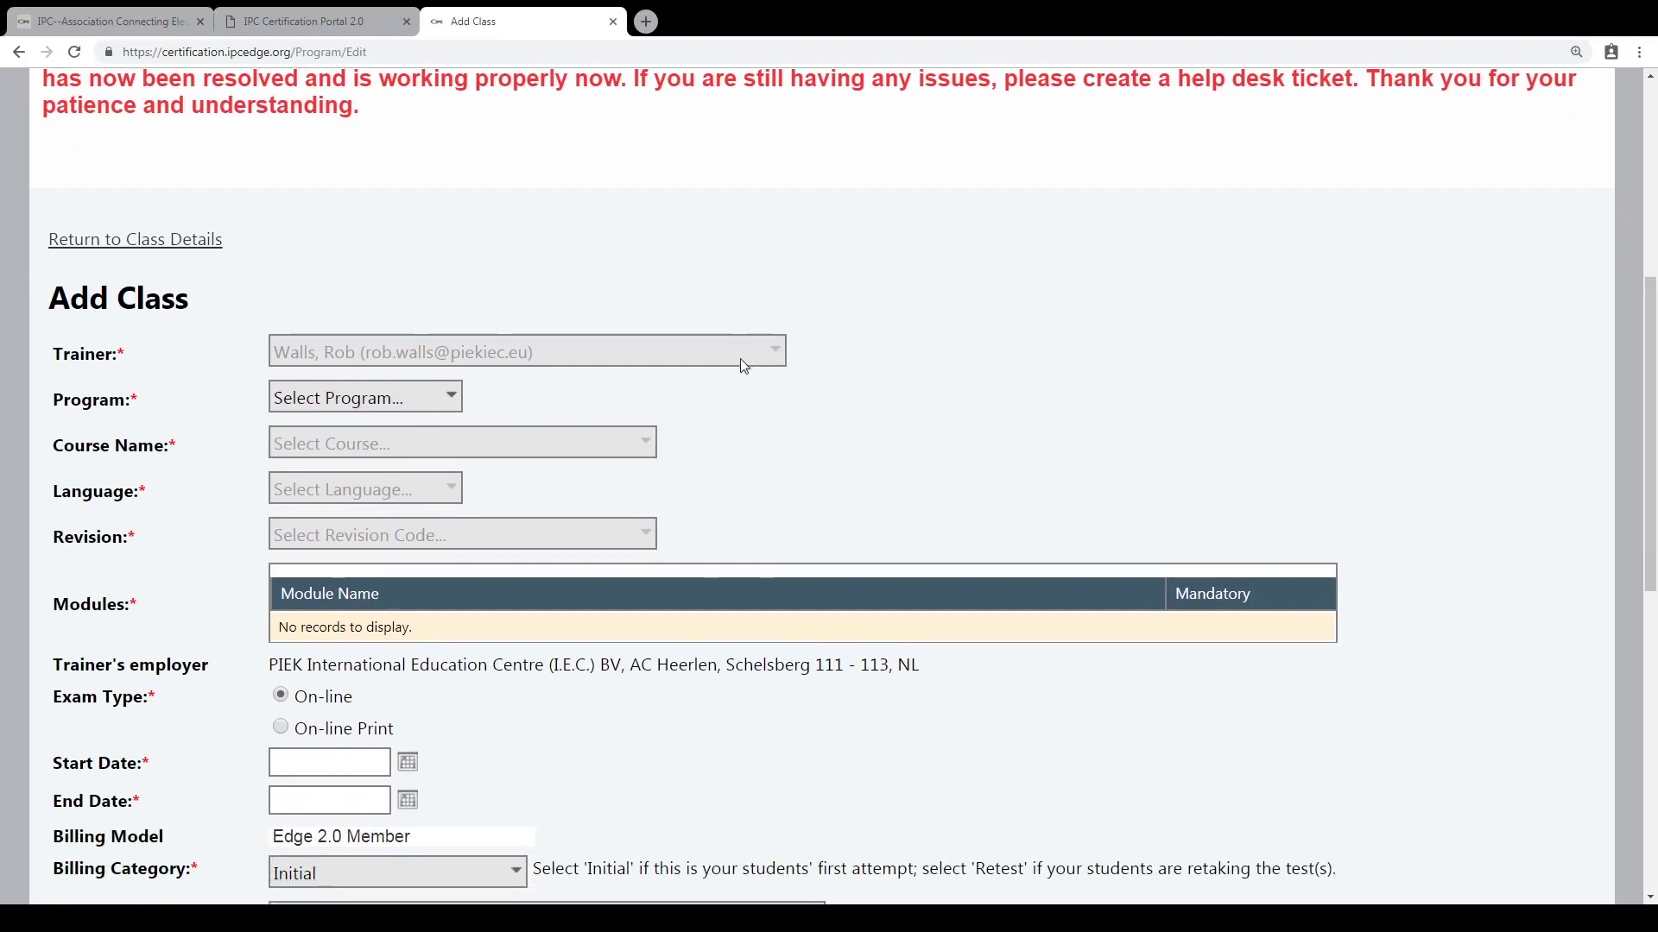
pyautogui.click(451, 396)
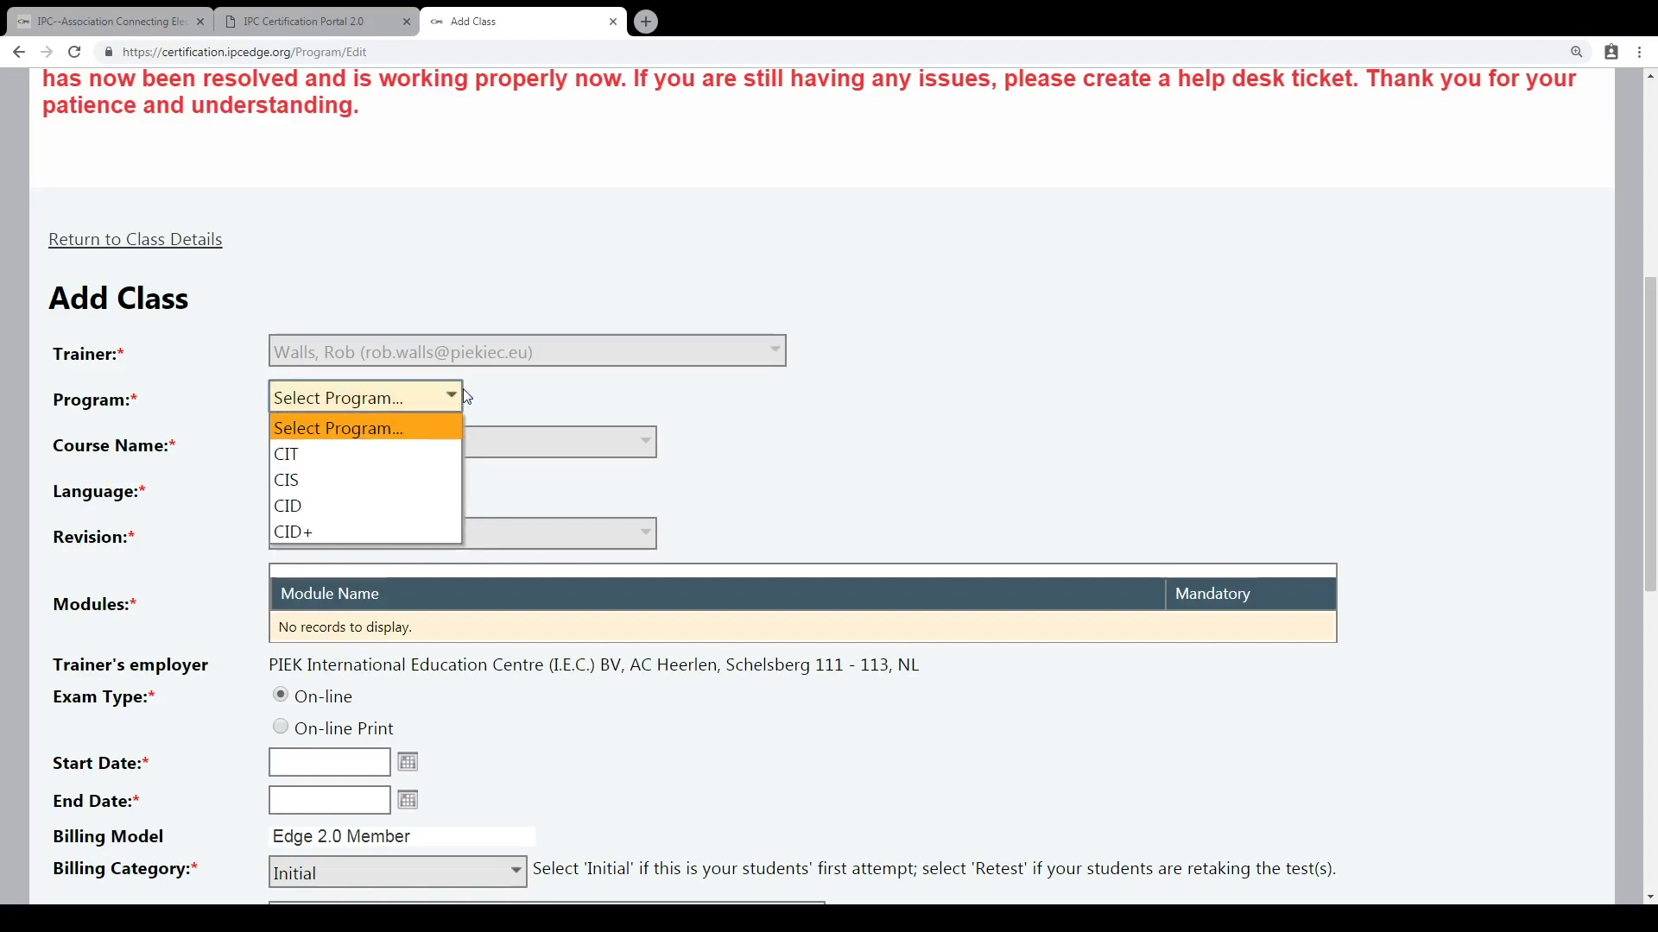
pyautogui.click(397, 483)
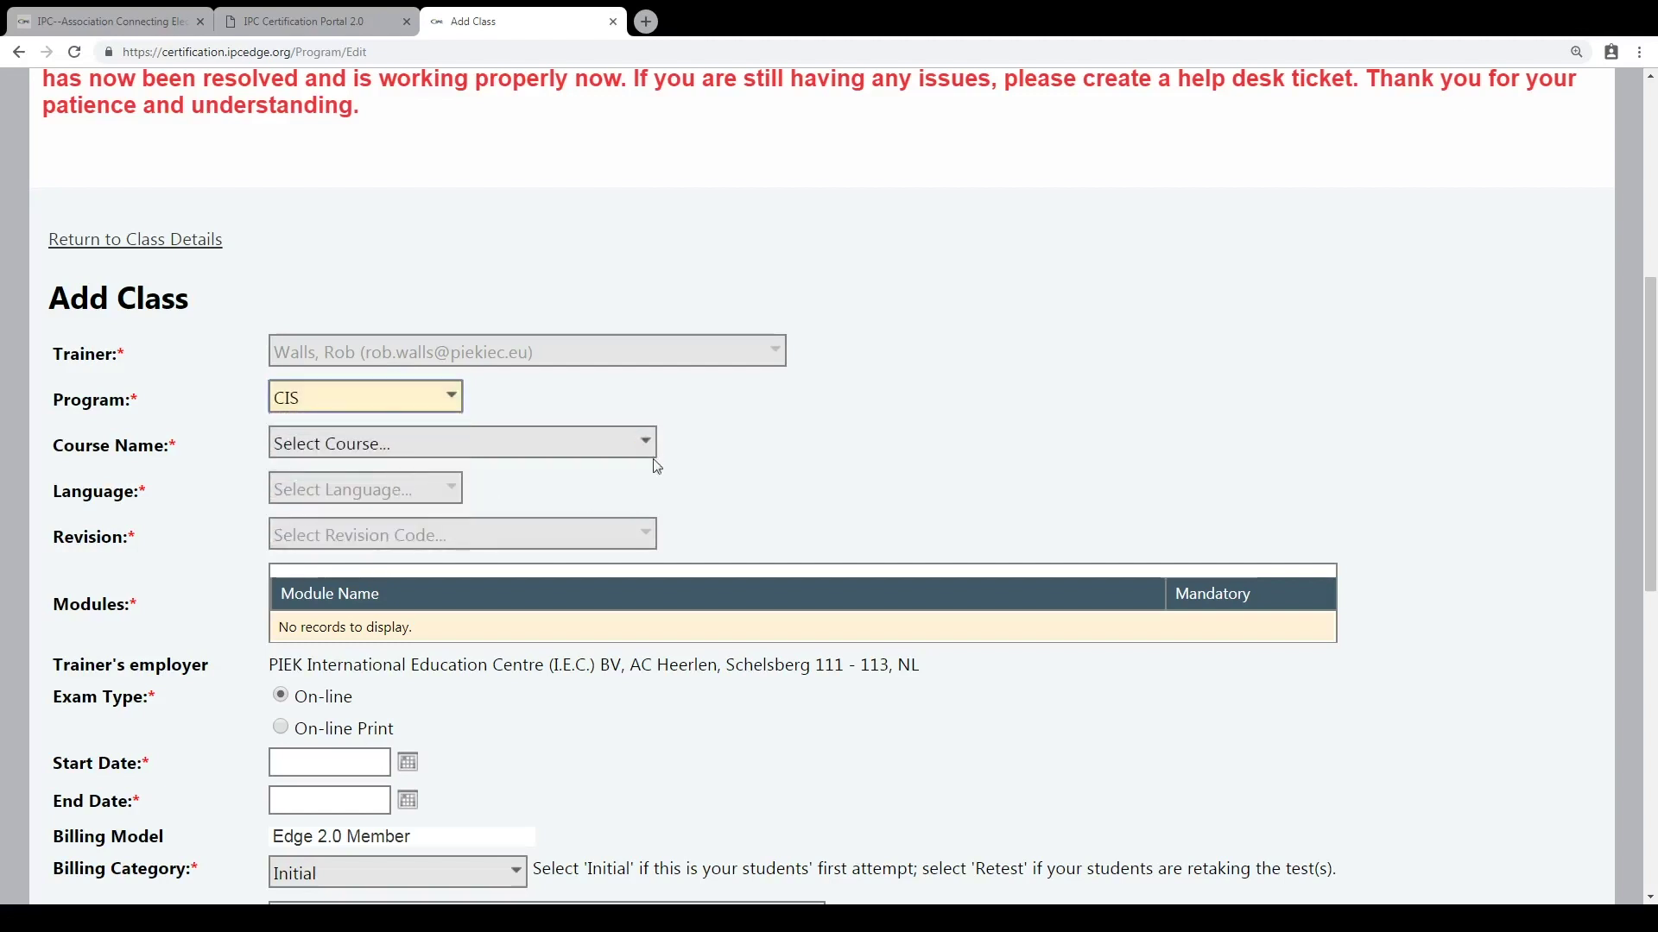
pyautogui.click(644, 442)
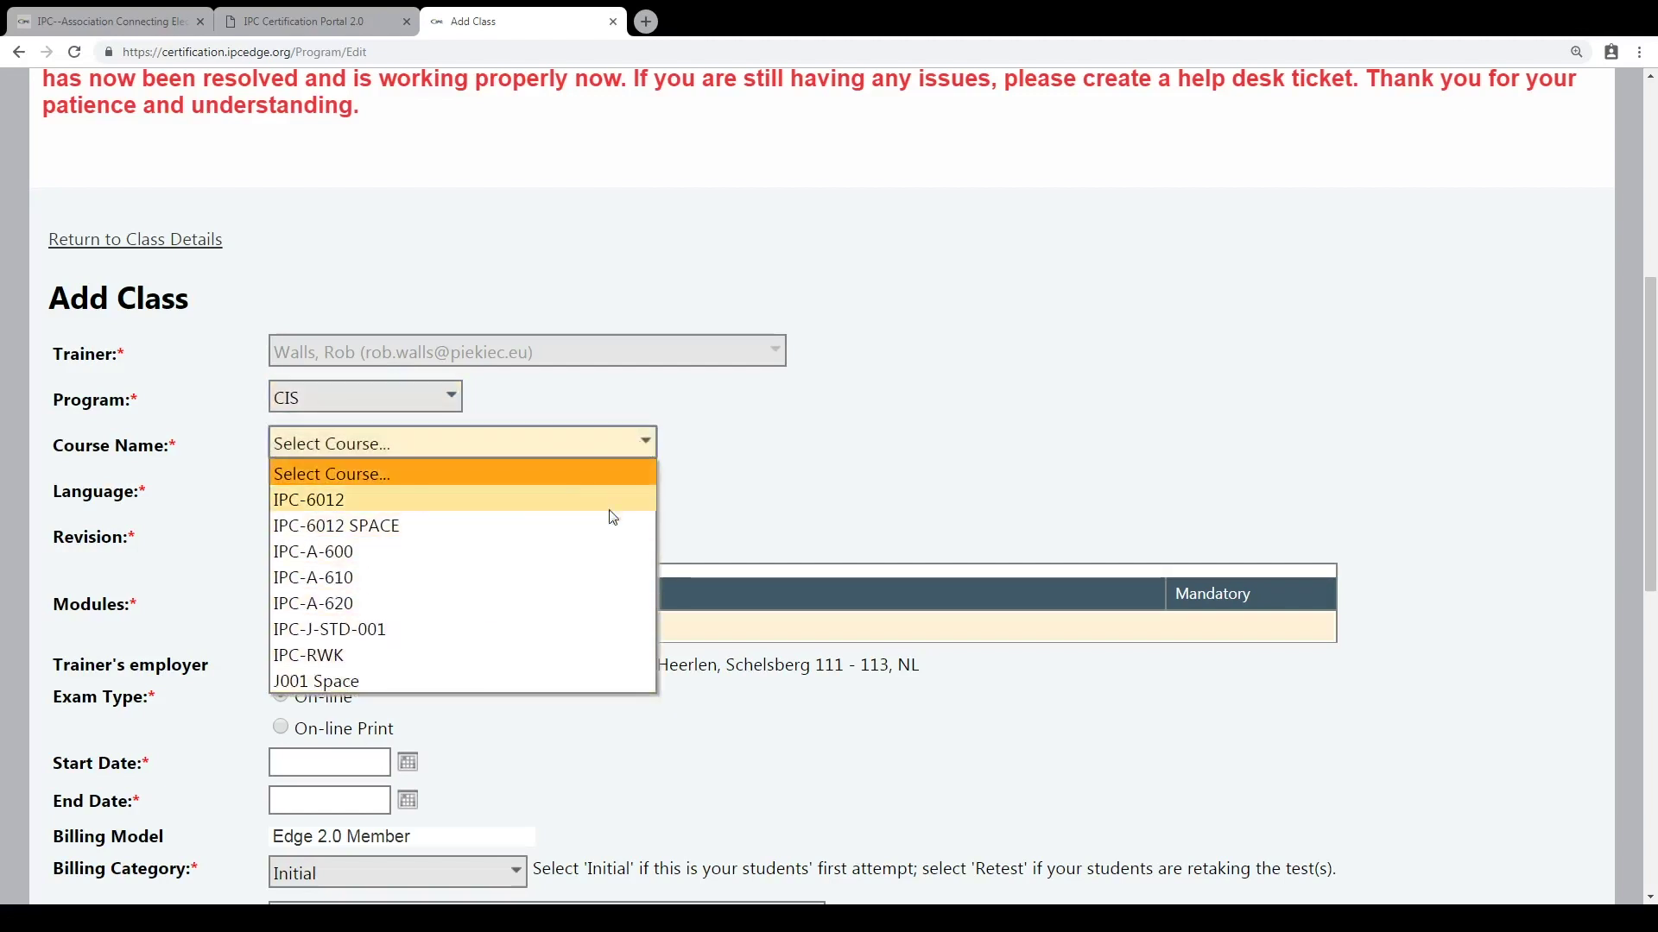
pyautogui.click(518, 578)
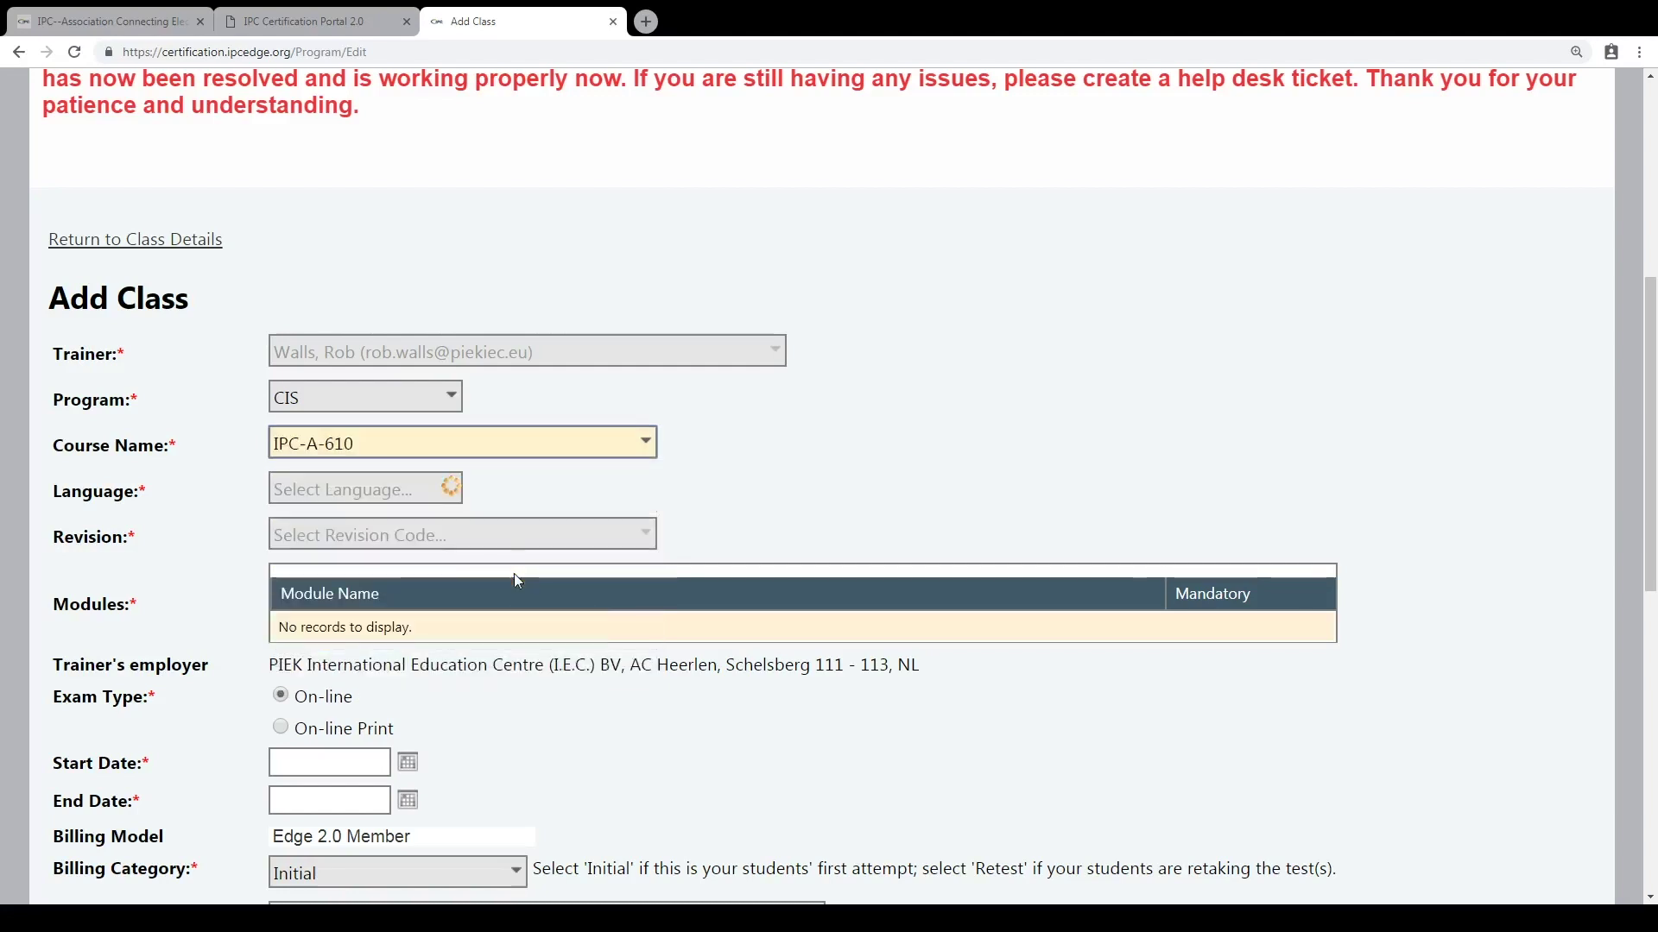
# Set the class language to EN-English and the revision to G.
pyautogui.click(453, 492)
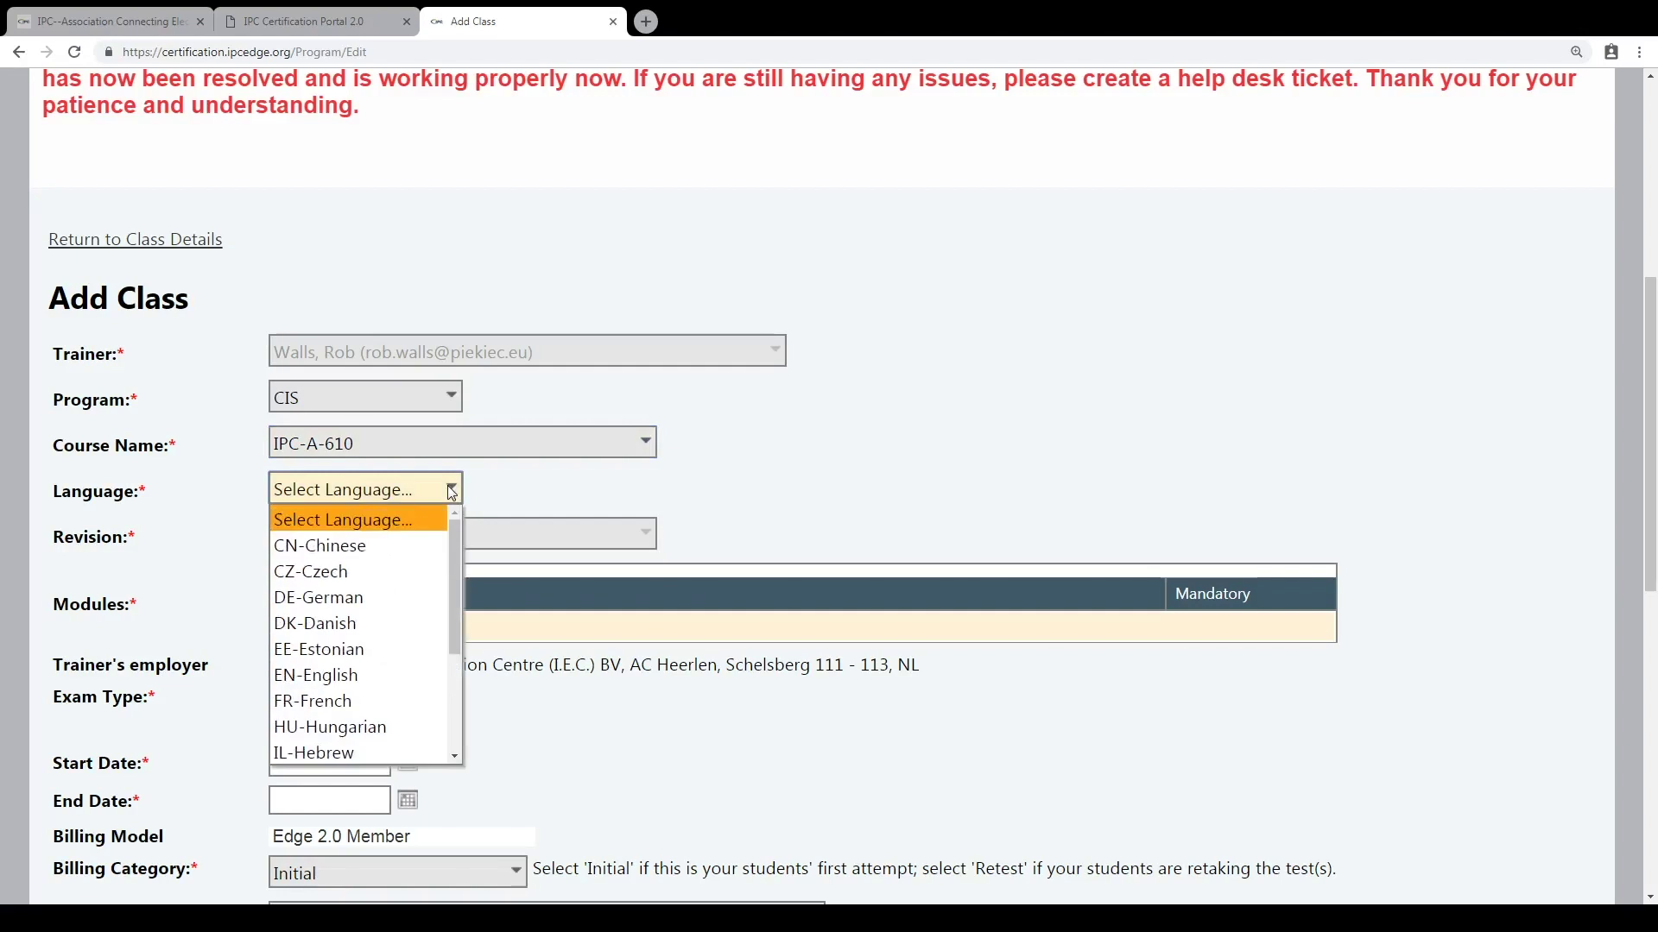
pyautogui.click(386, 679)
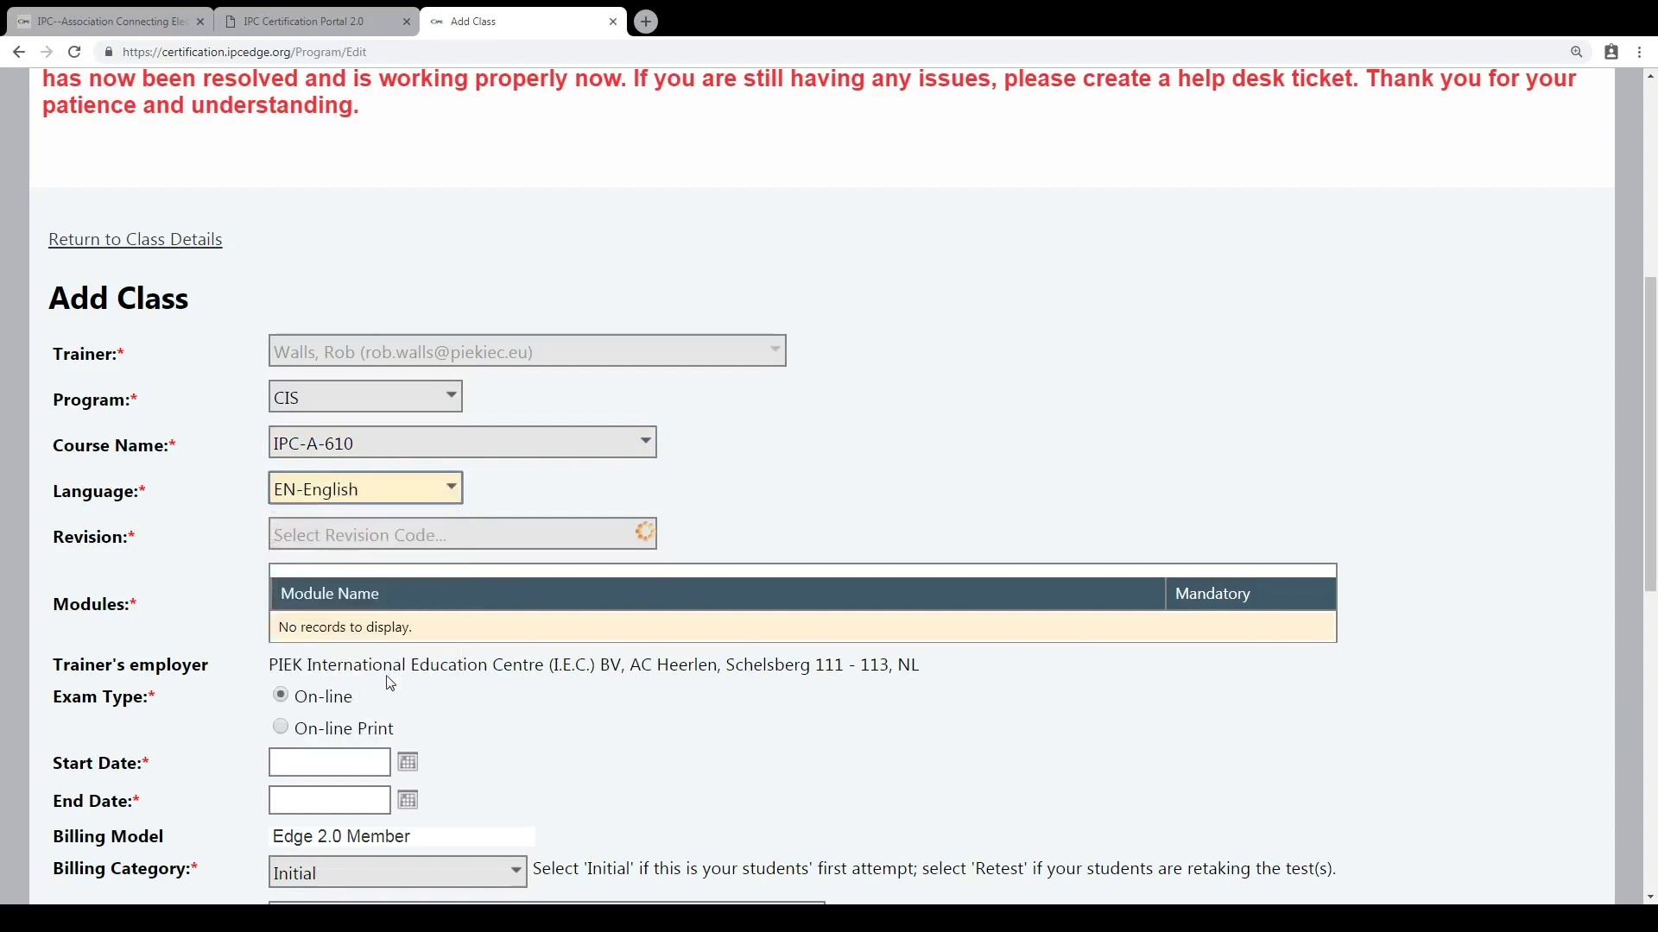
pyautogui.click(648, 536)
pyautogui.click(645, 536)
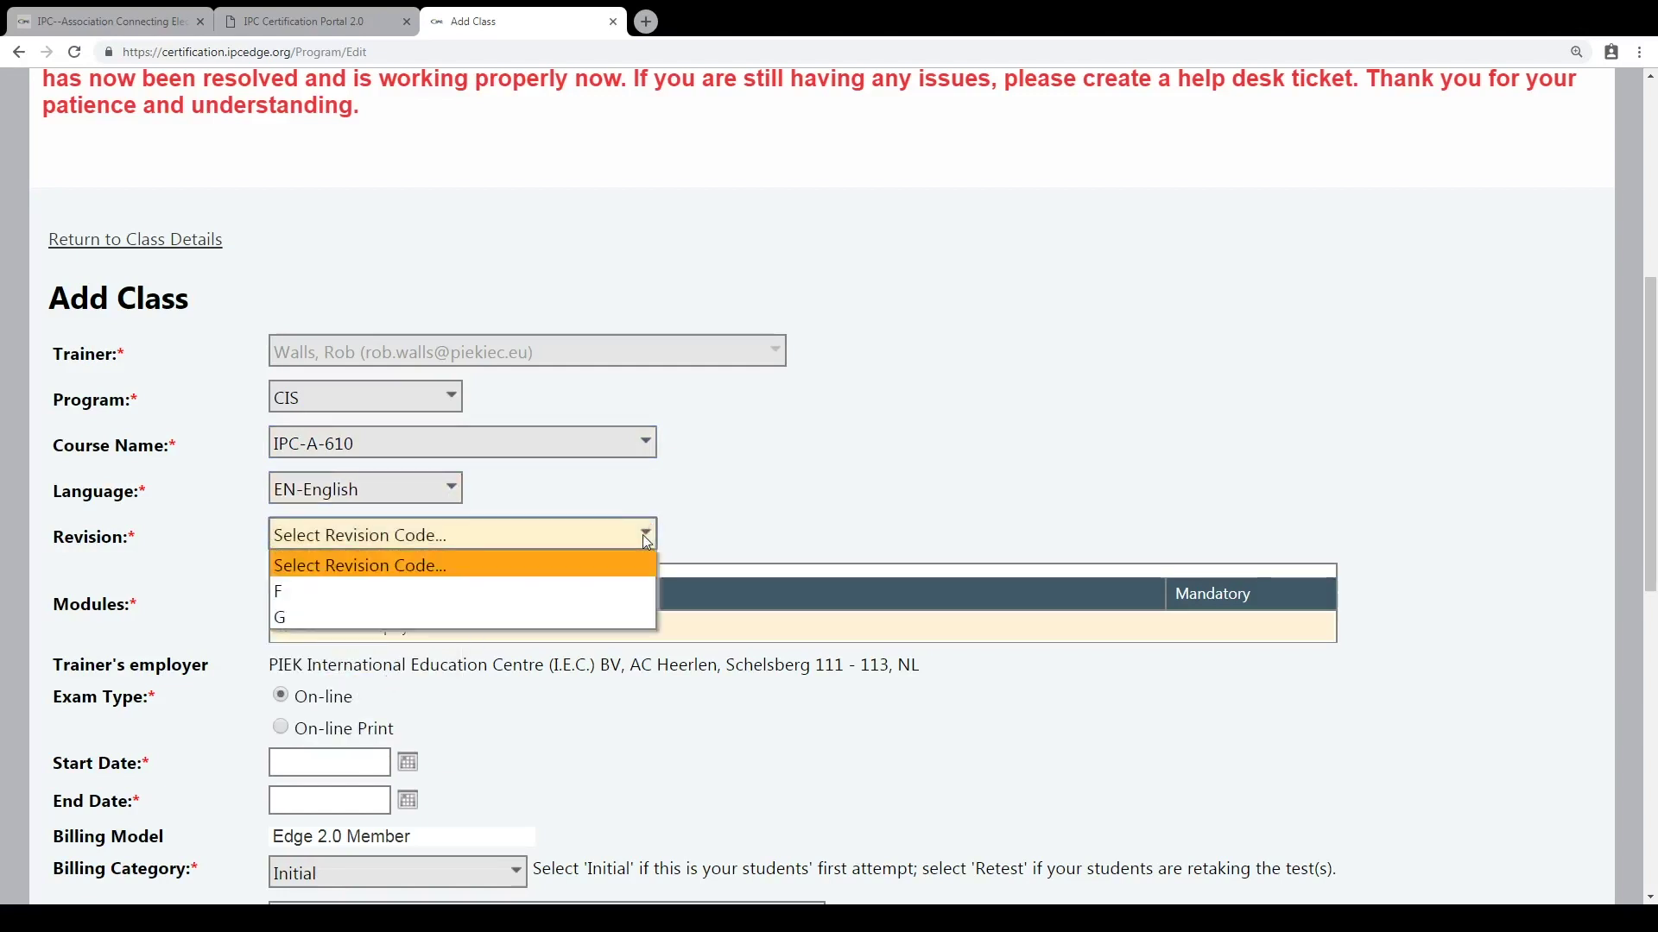
pyautogui.click(527, 617)
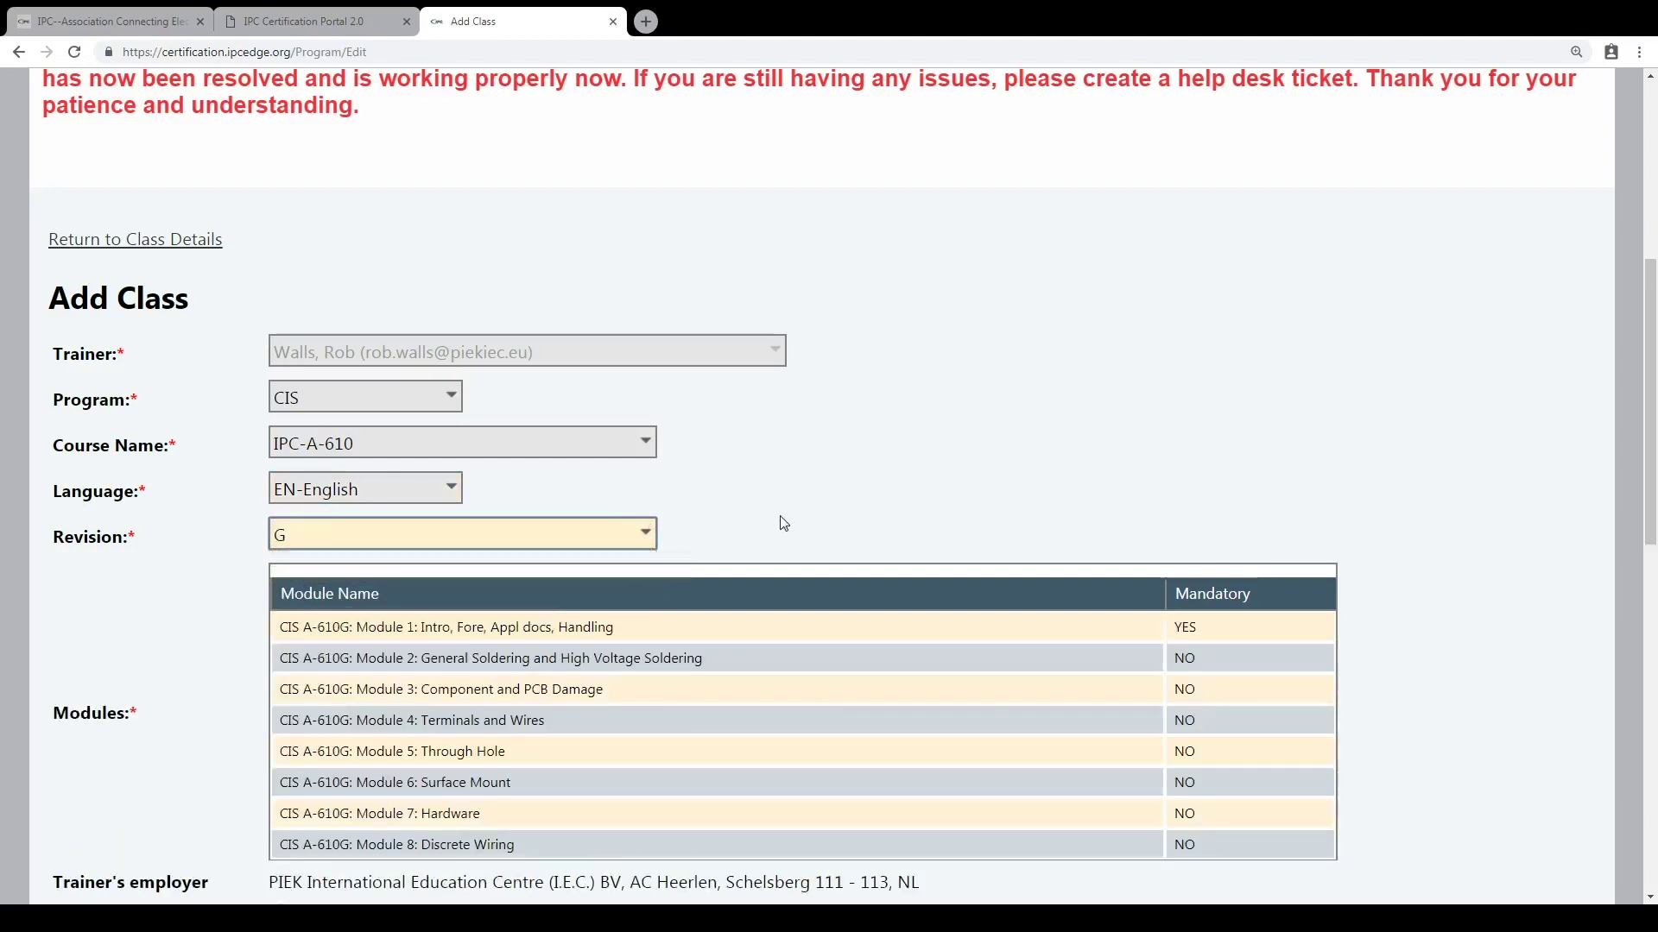
# Set the class start date to 10/11/2018 and the end date to 10/12/2018.
pyautogui.scroll(-3, 812, 501)
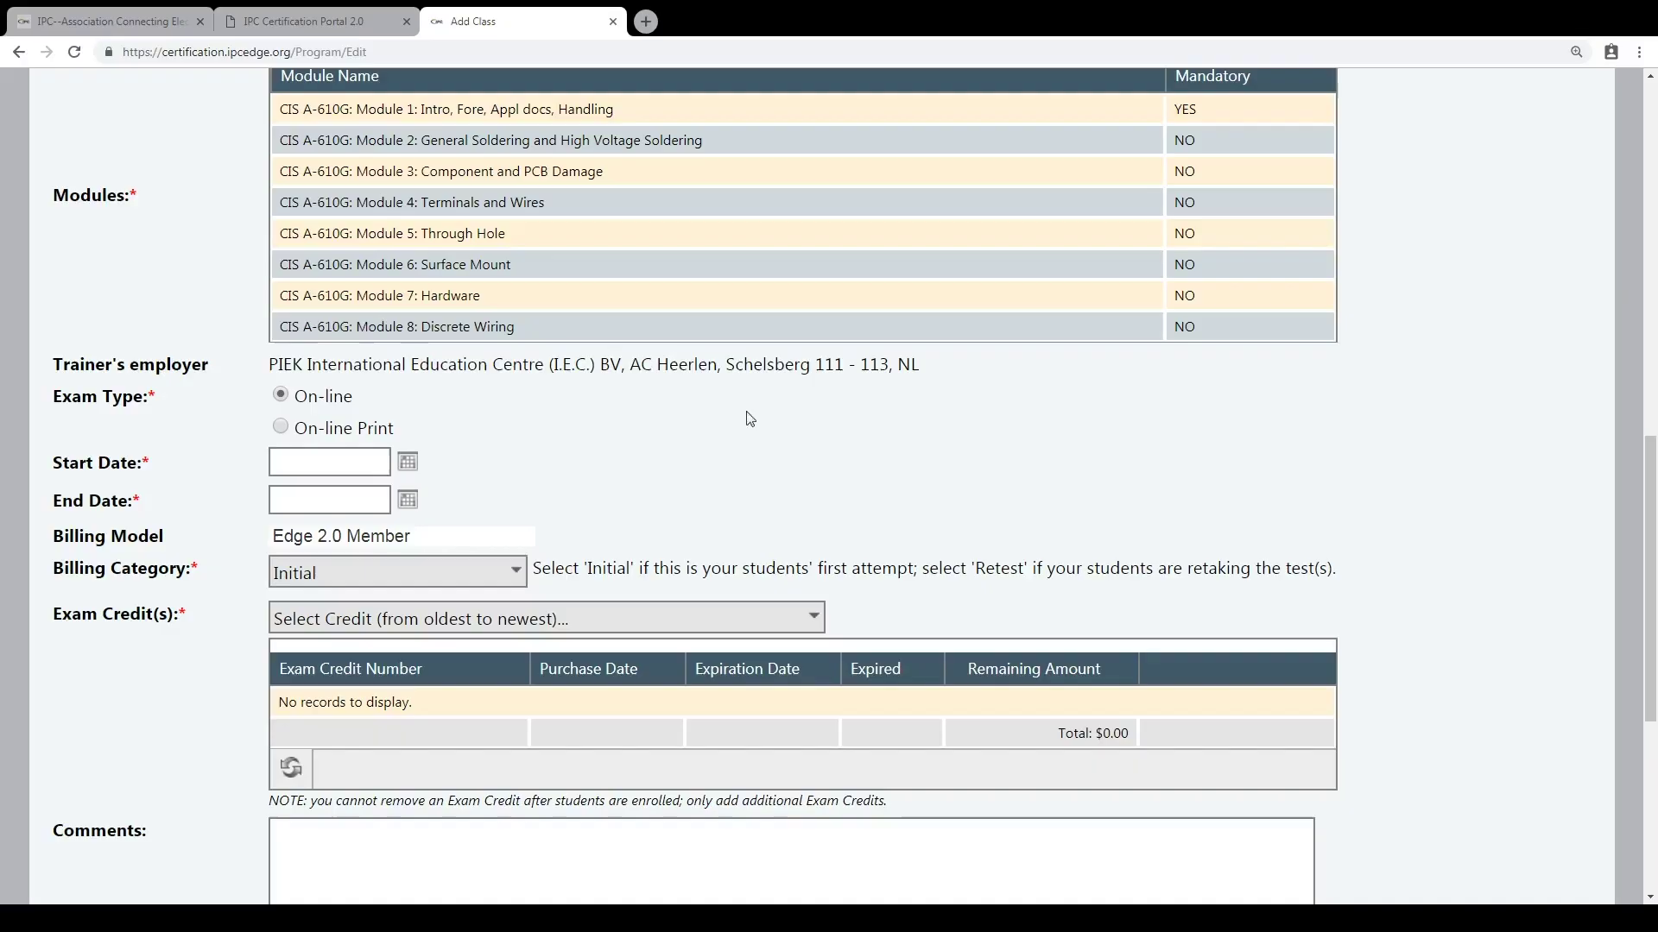
pyautogui.click(406, 462)
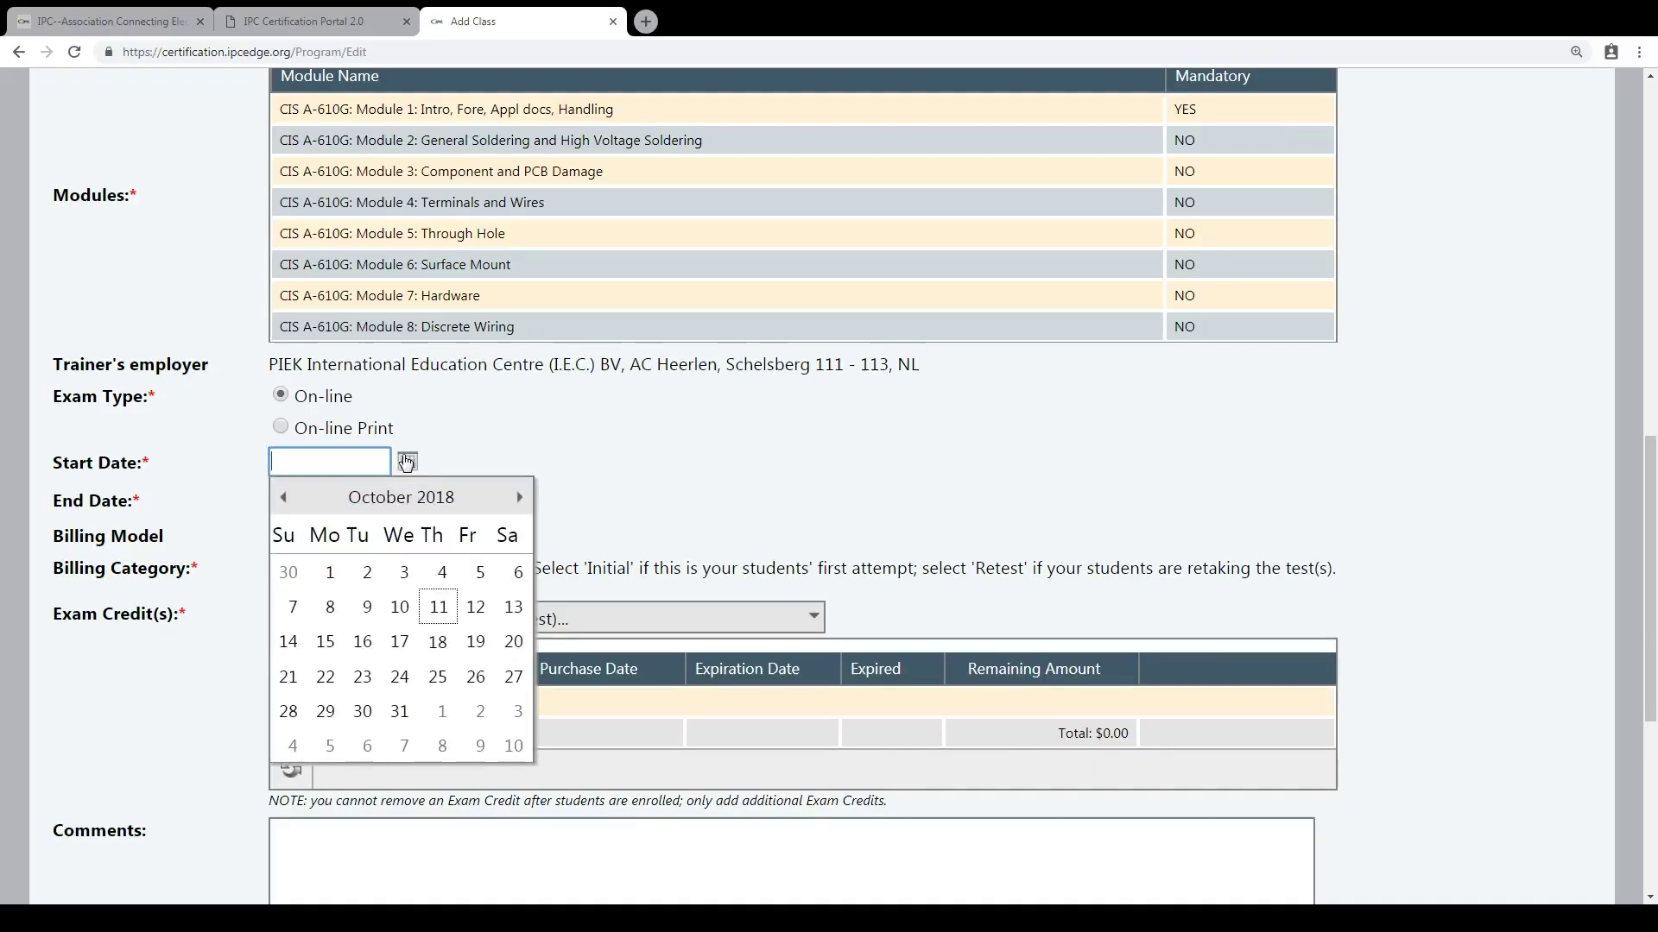
pyautogui.click(439, 608)
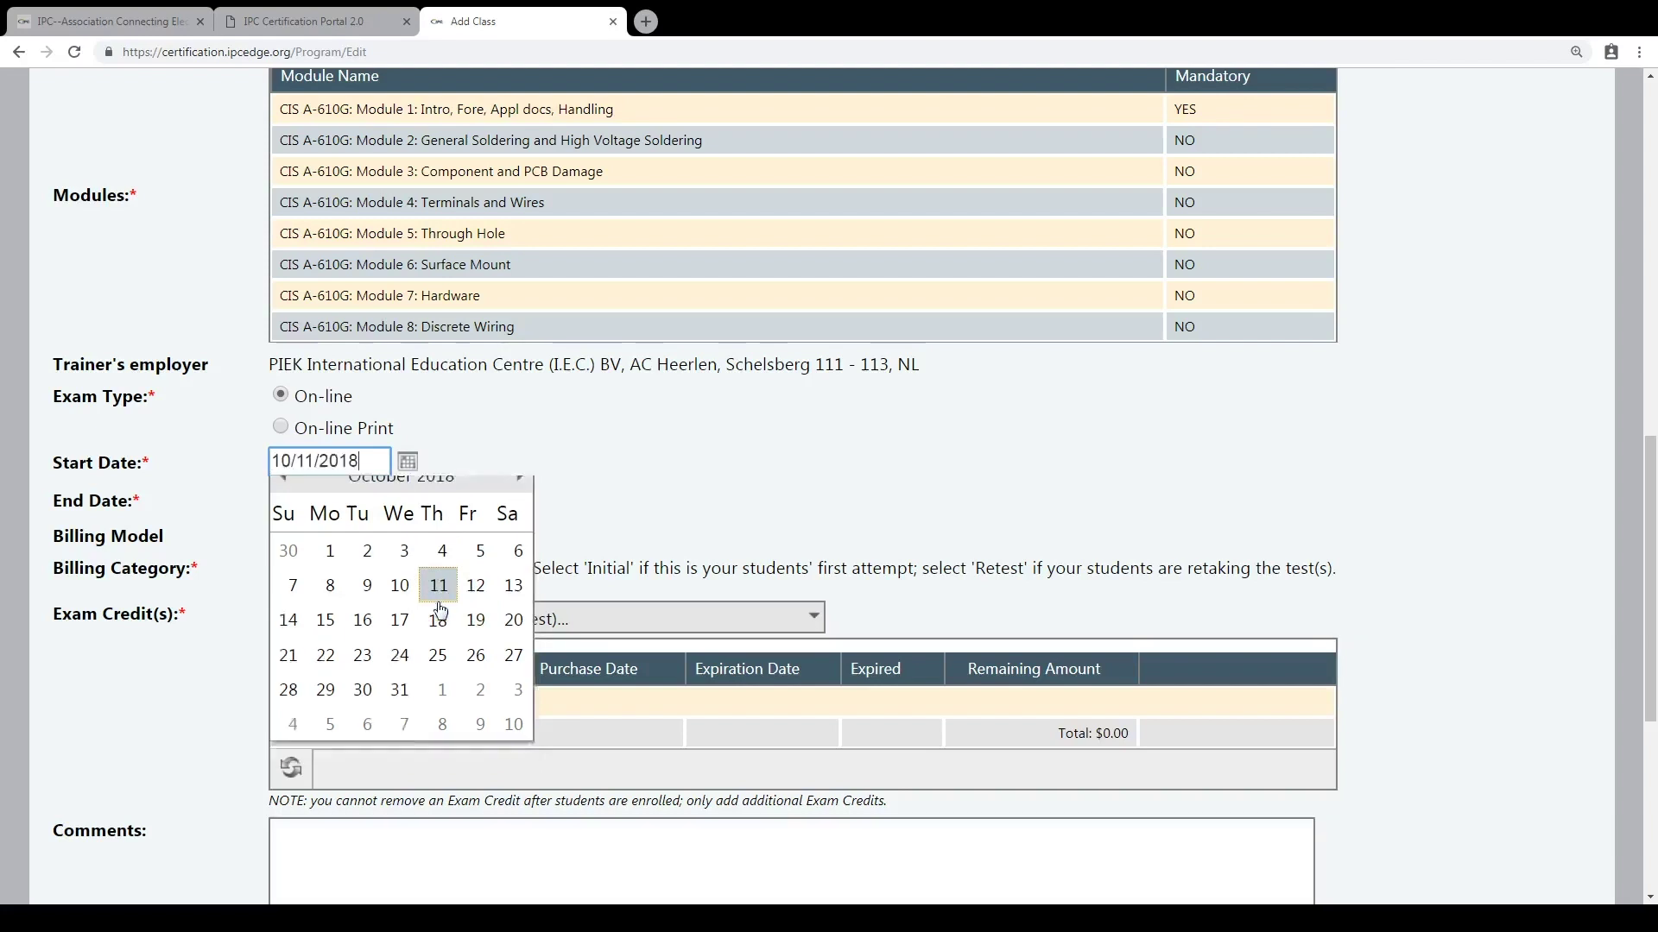
pyautogui.click(408, 499)
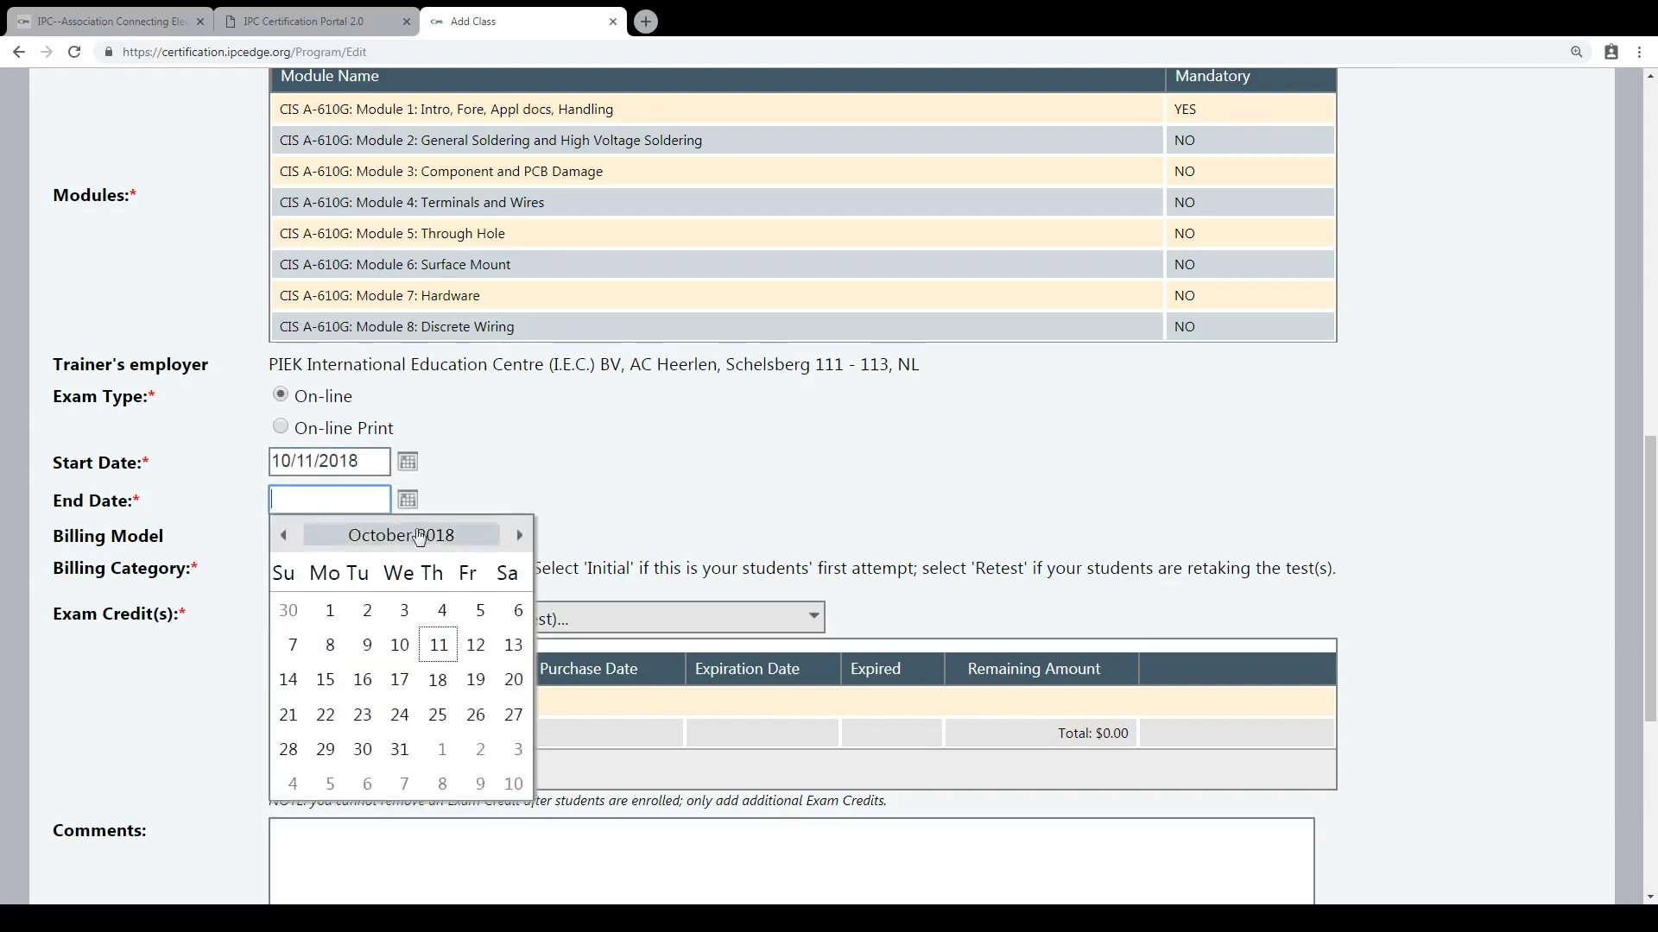
pyautogui.click(478, 648)
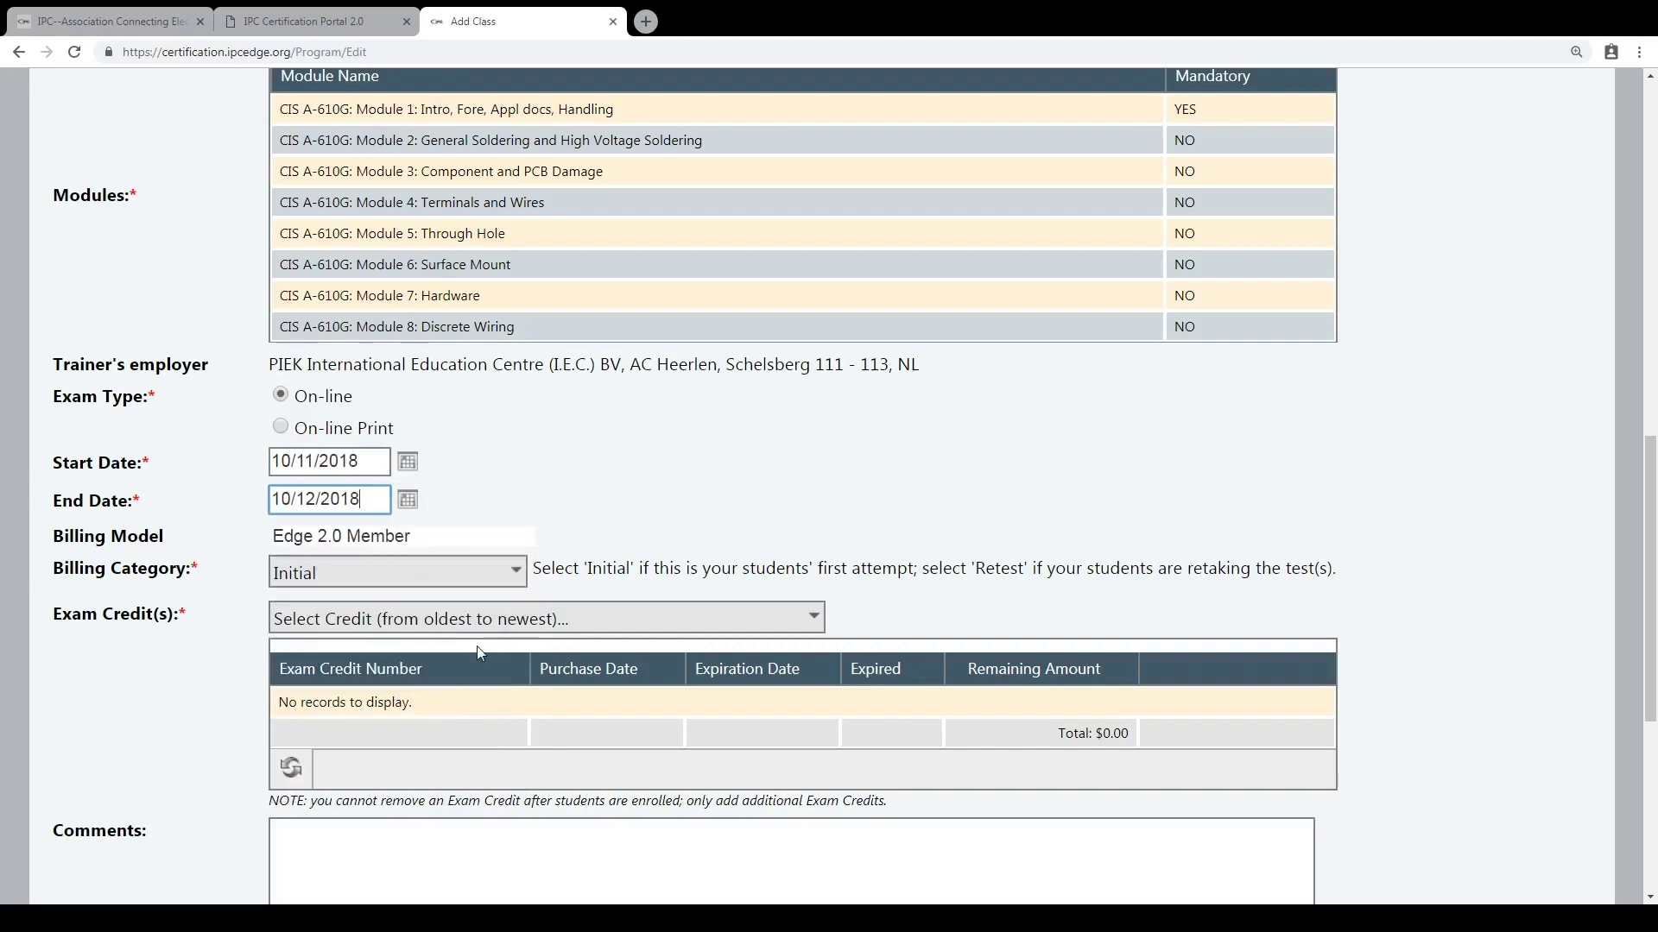
# Choose the Initial billing category and add the exam credit dated 10/01/2018 that expires 10/31/2019.
pyautogui.click(515, 573)
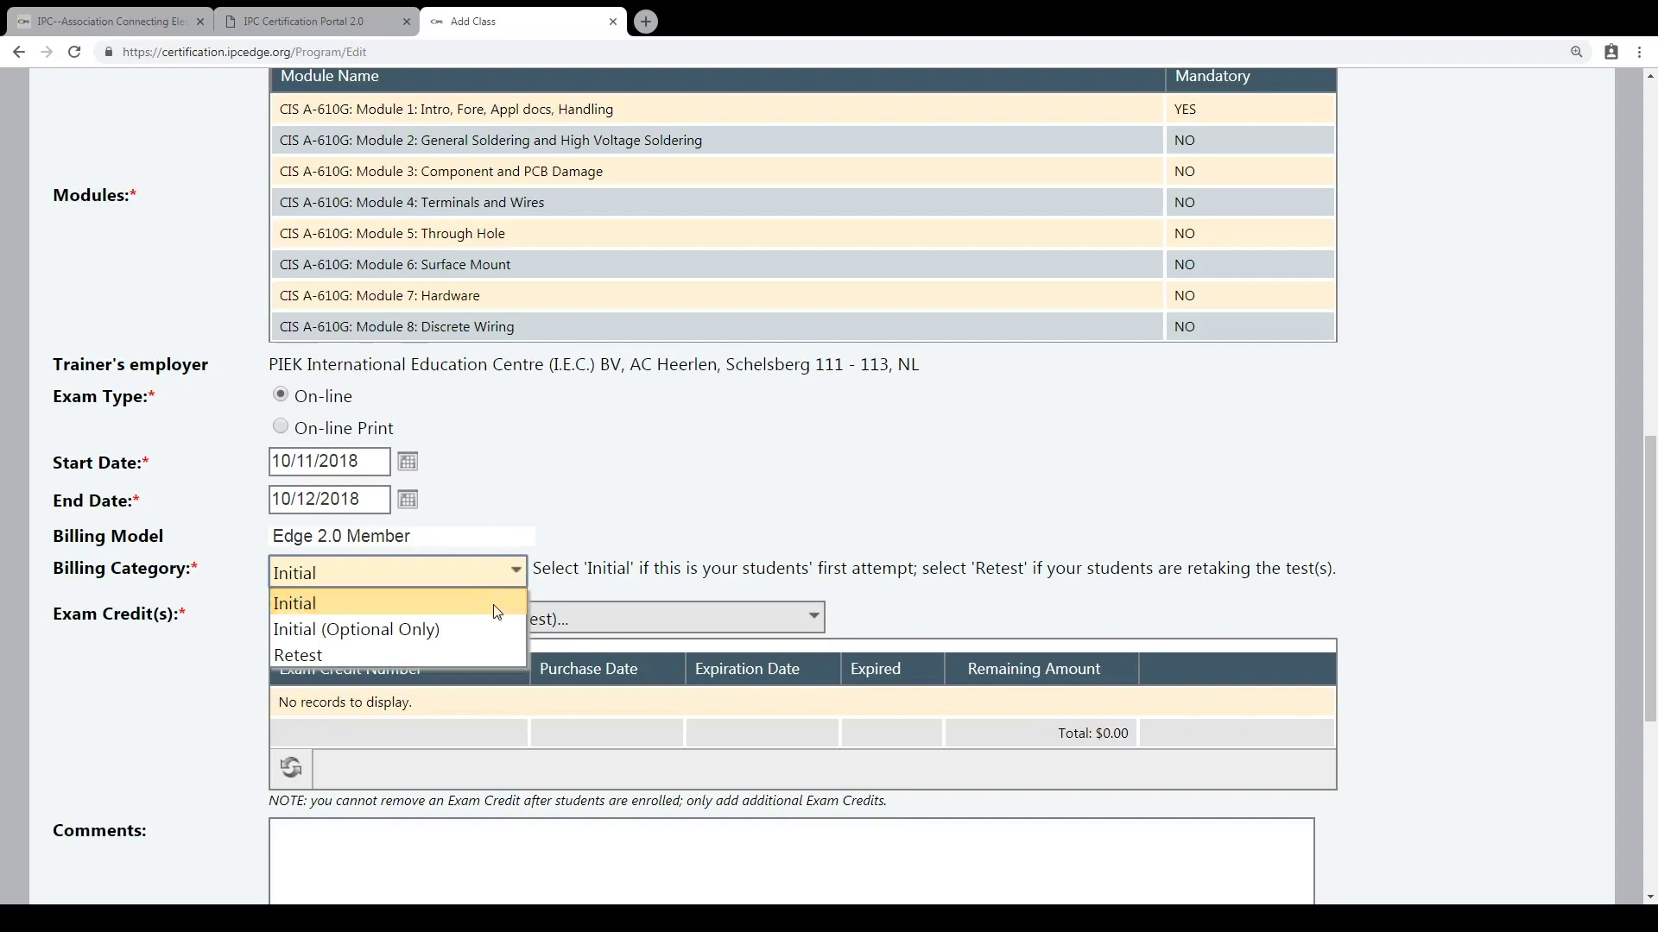
pyautogui.click(494, 604)
pyautogui.click(813, 617)
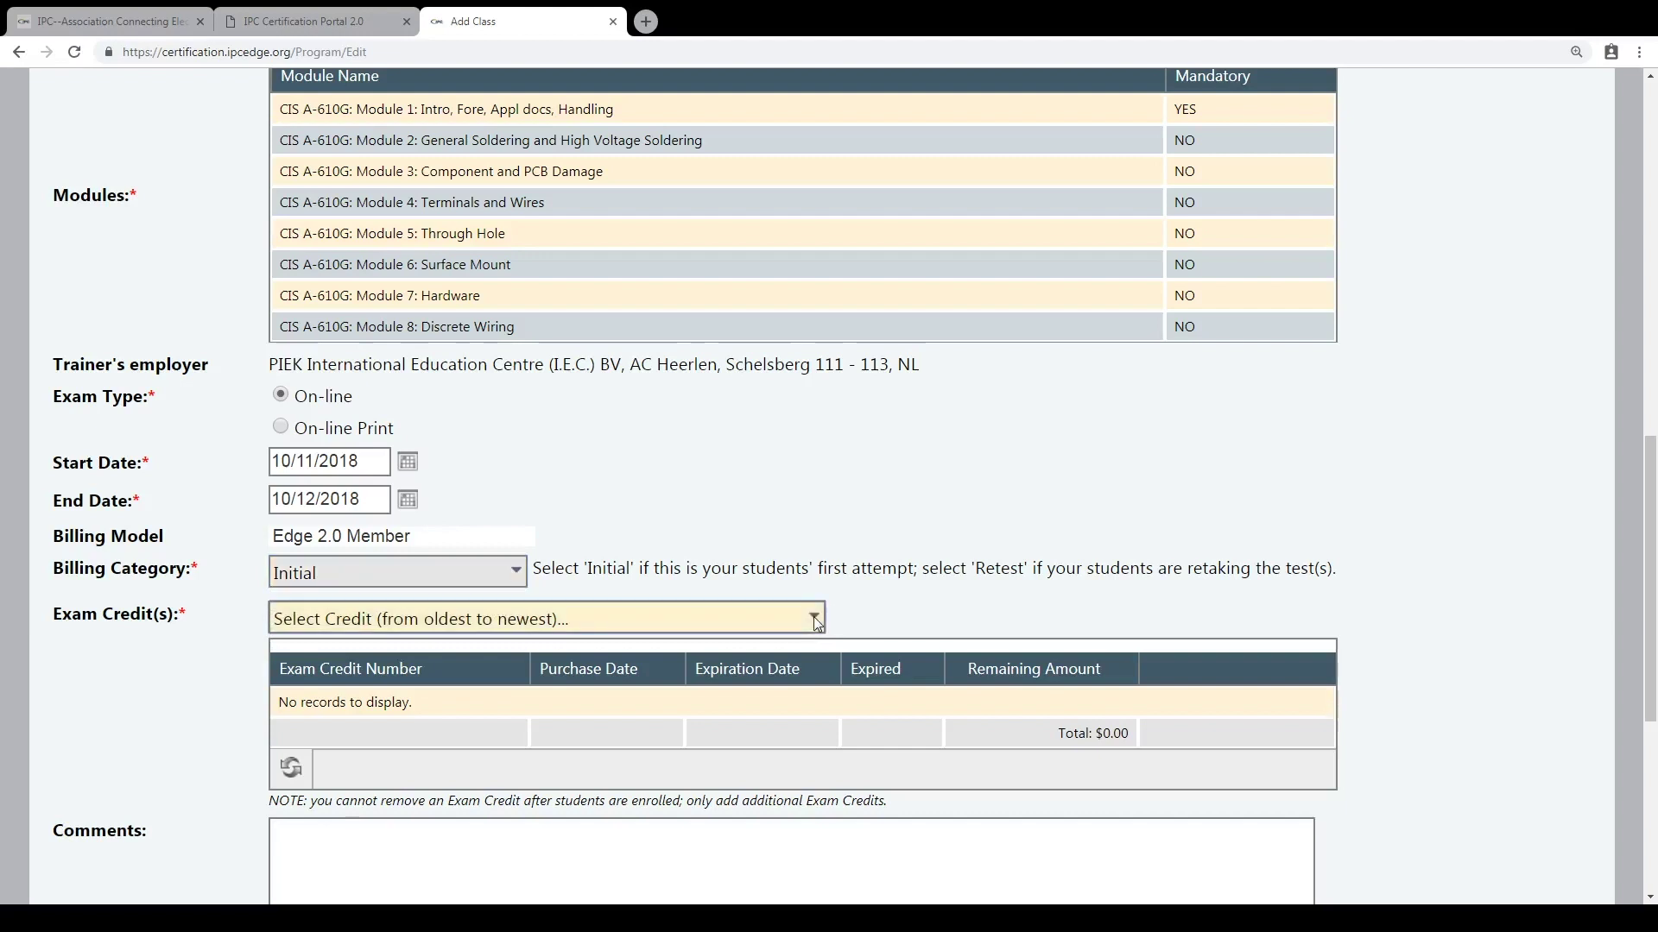
pyautogui.click(770, 674)
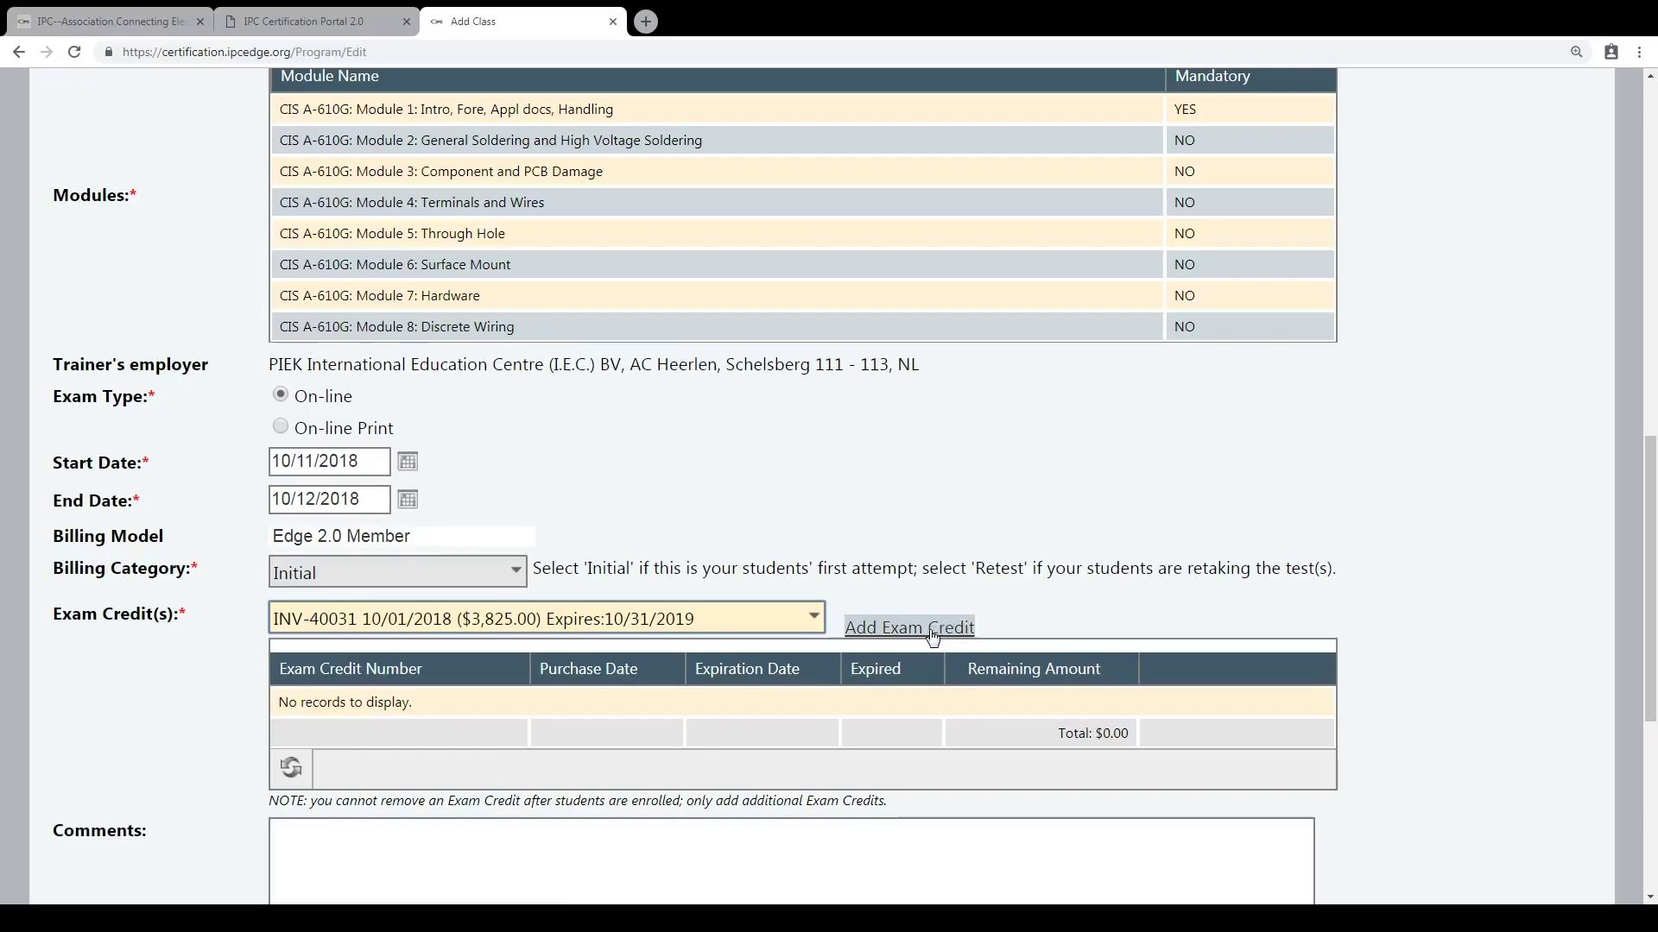
pyautogui.click(931, 632)
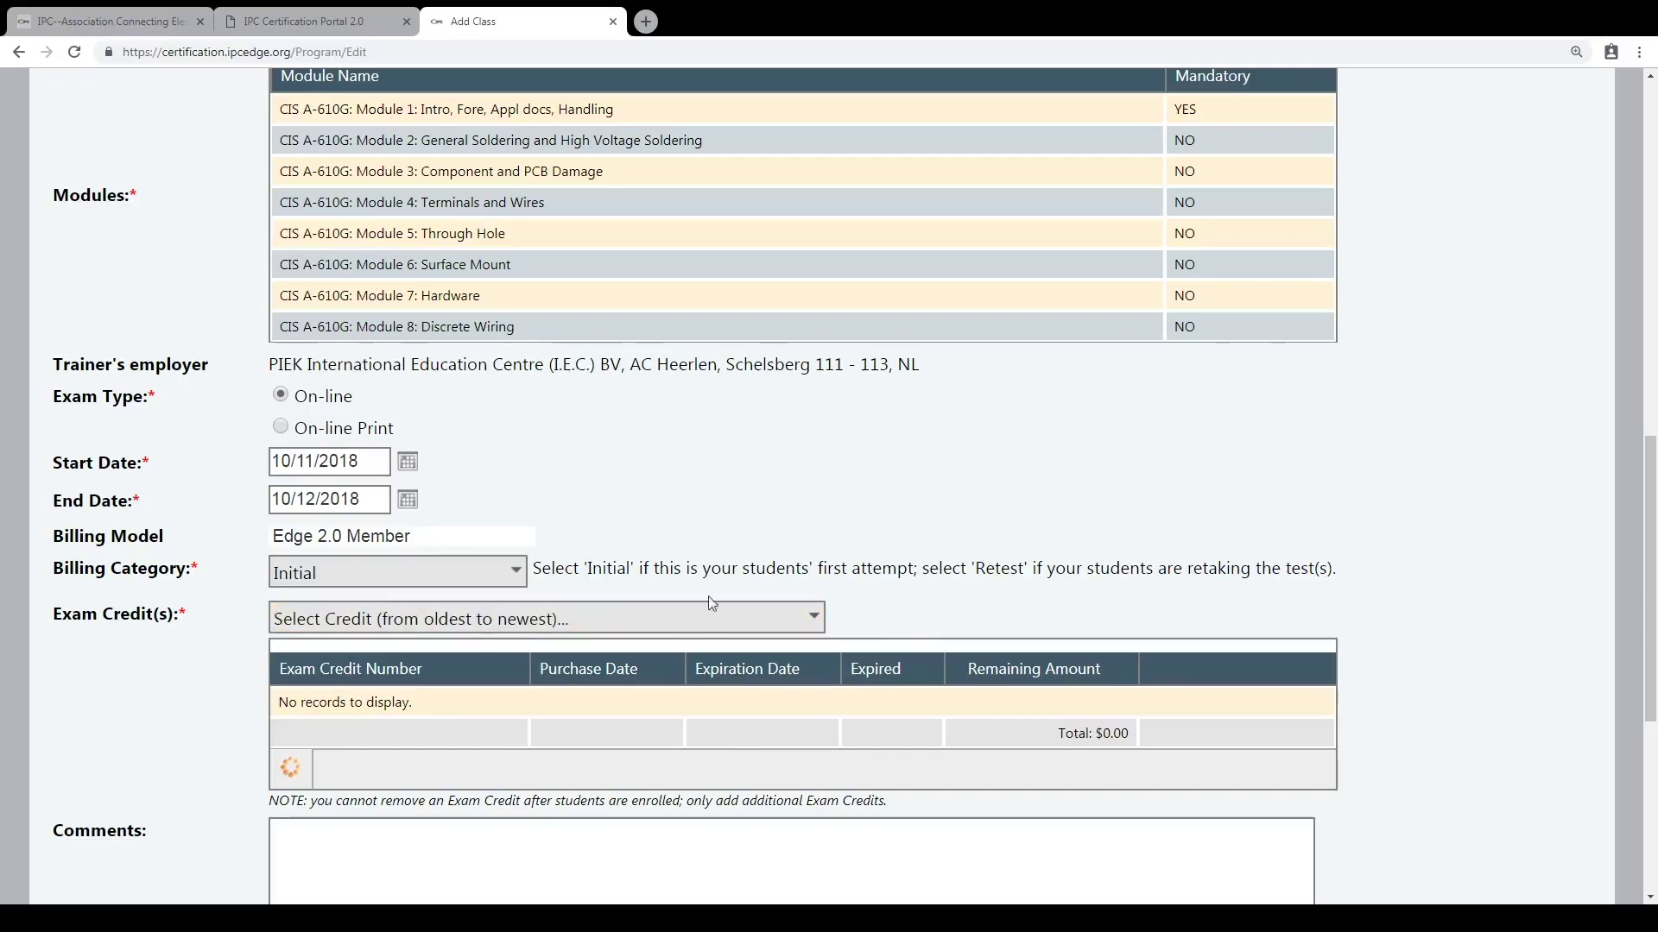
# Check the completed class form and add the new CIS IPC-A-610 revision G class.
pyautogui.scroll(-1, 1438, 643)
pyautogui.scroll(-1, 1439, 642)
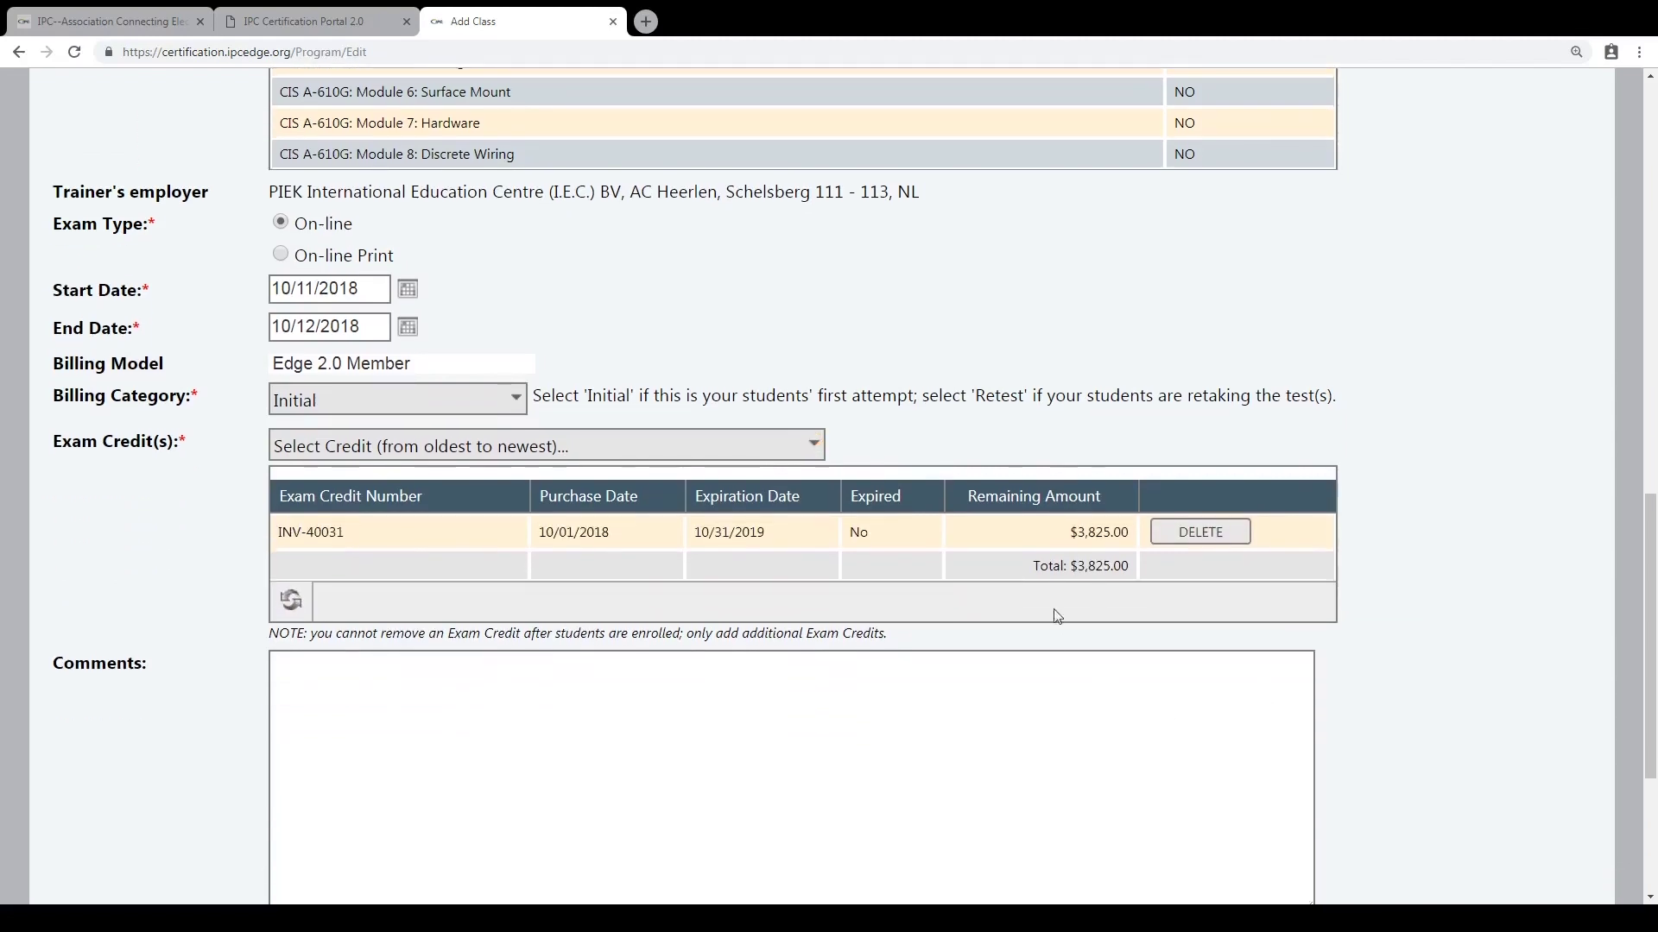
pyautogui.scroll(-2, 1502, 617)
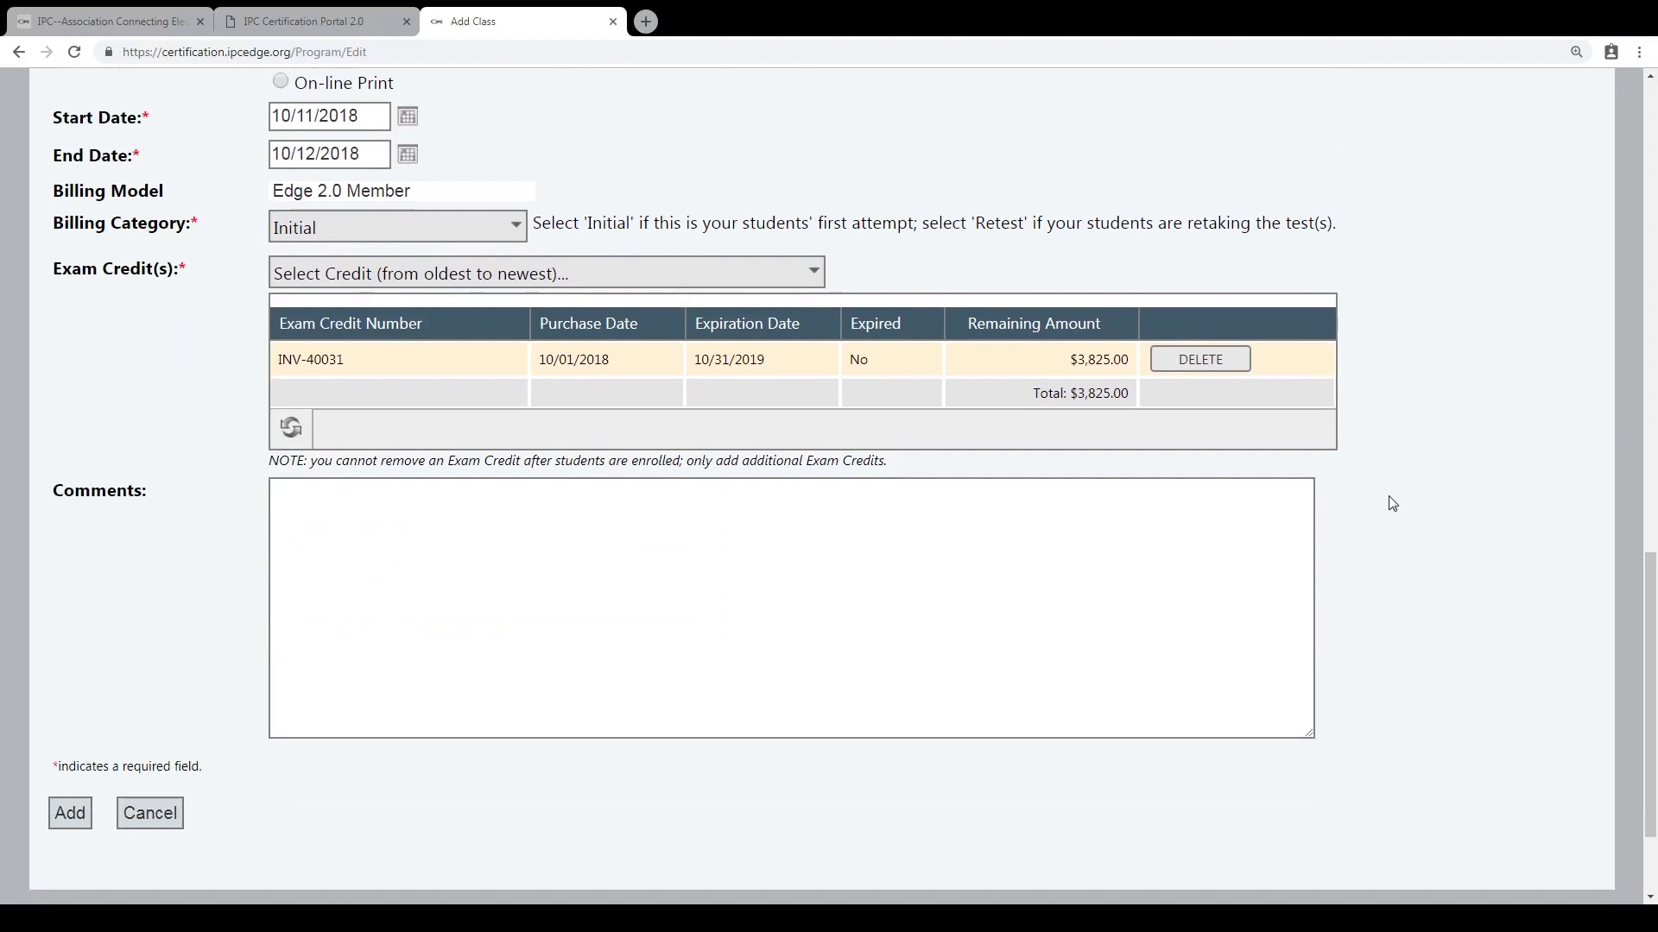
pyautogui.scroll(-1, 1391, 505)
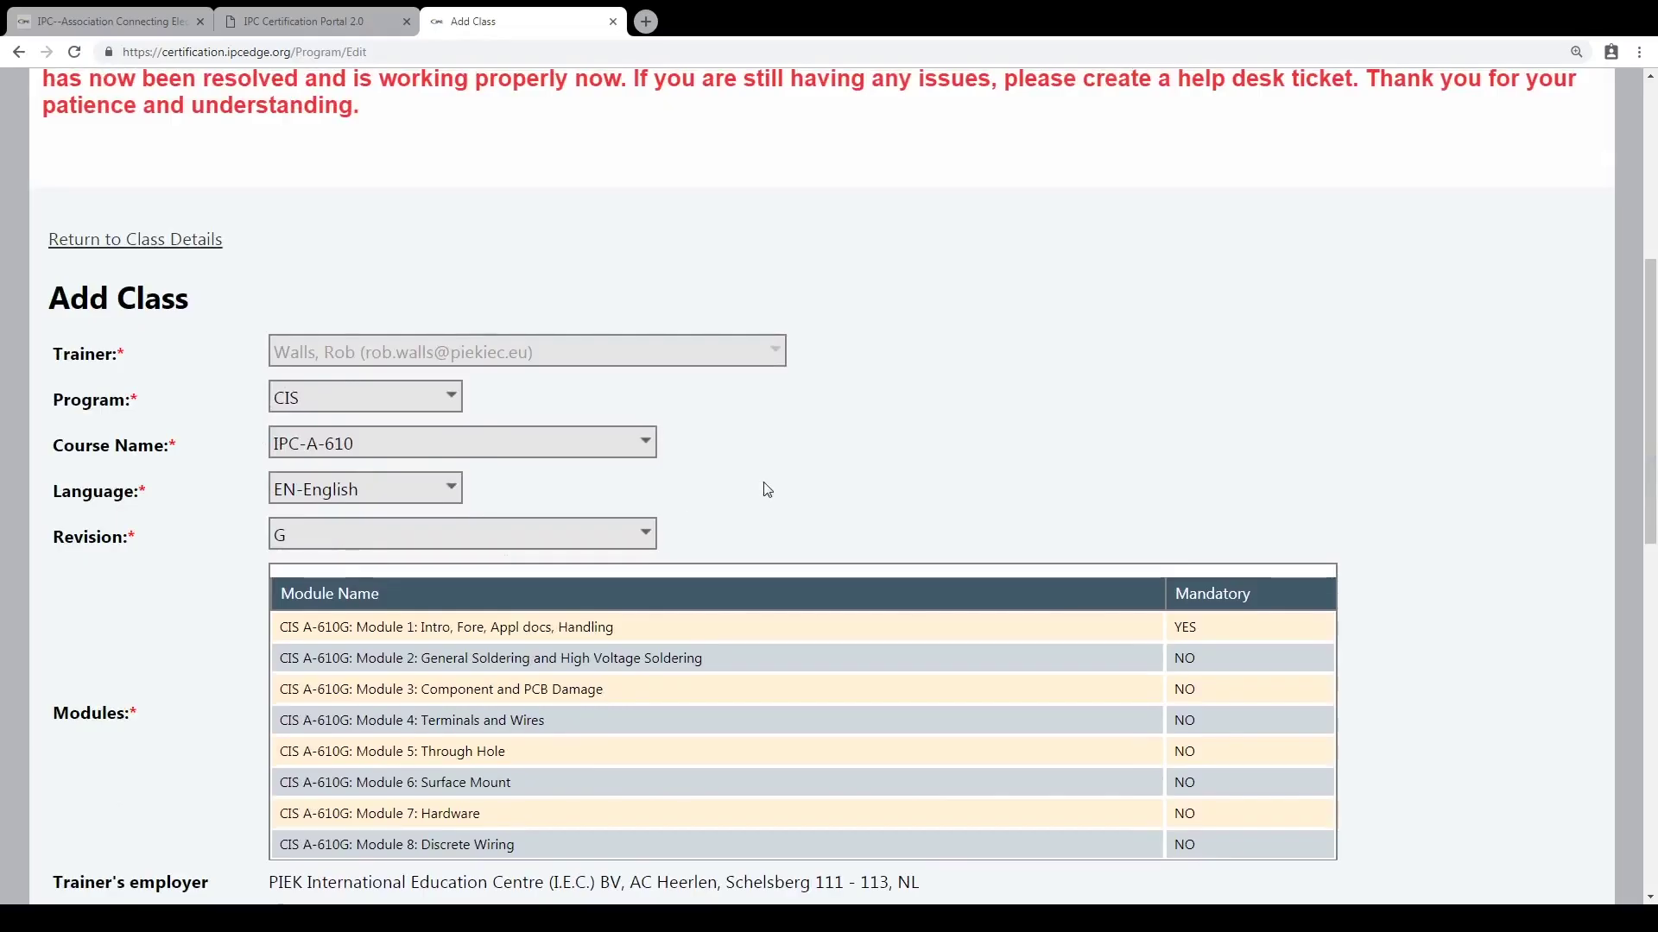
pyautogui.scroll(-3, 764, 488)
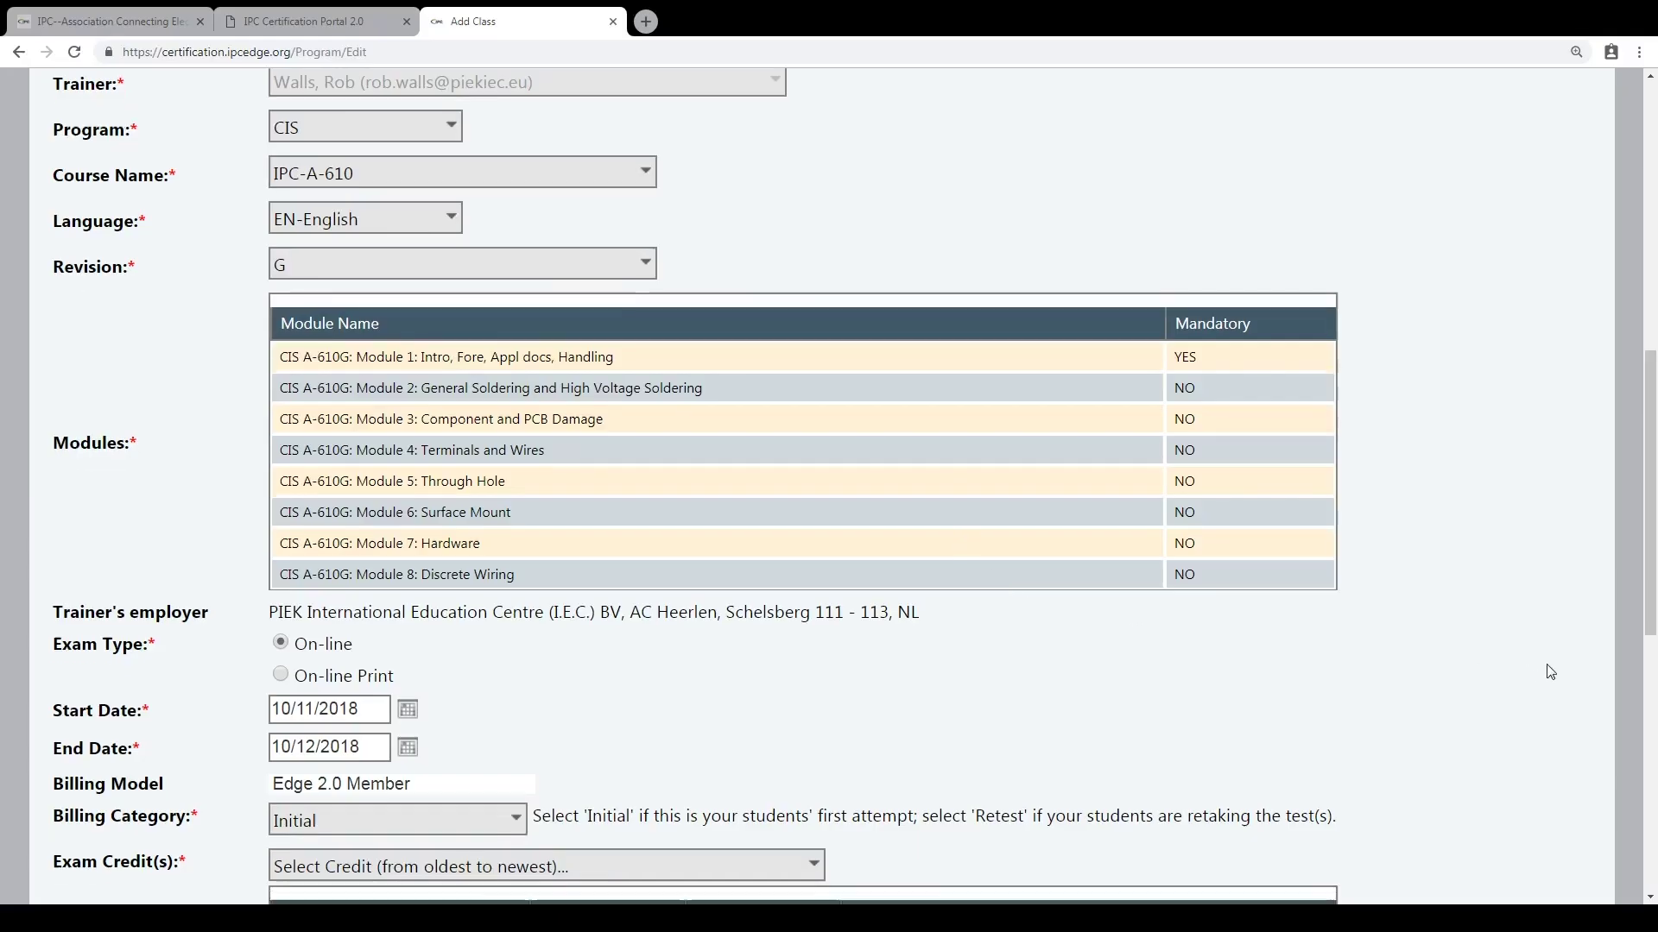
pyautogui.scroll(-4, 1550, 666)
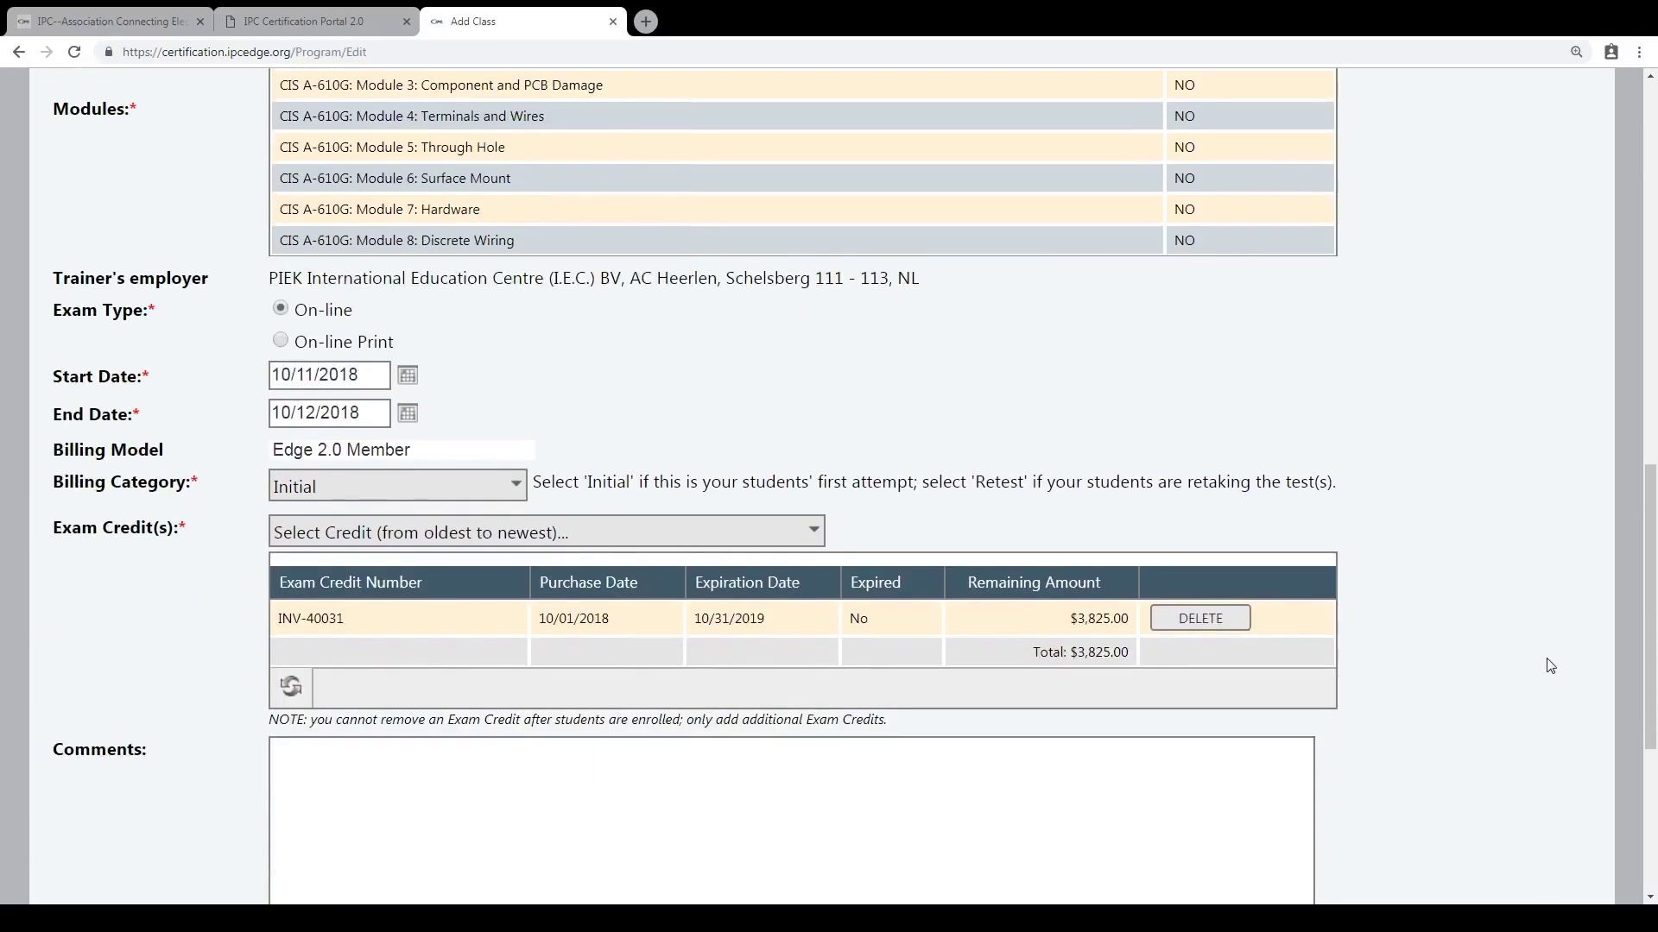
pyautogui.scroll(-4, 1551, 666)
pyautogui.click(86, 730)
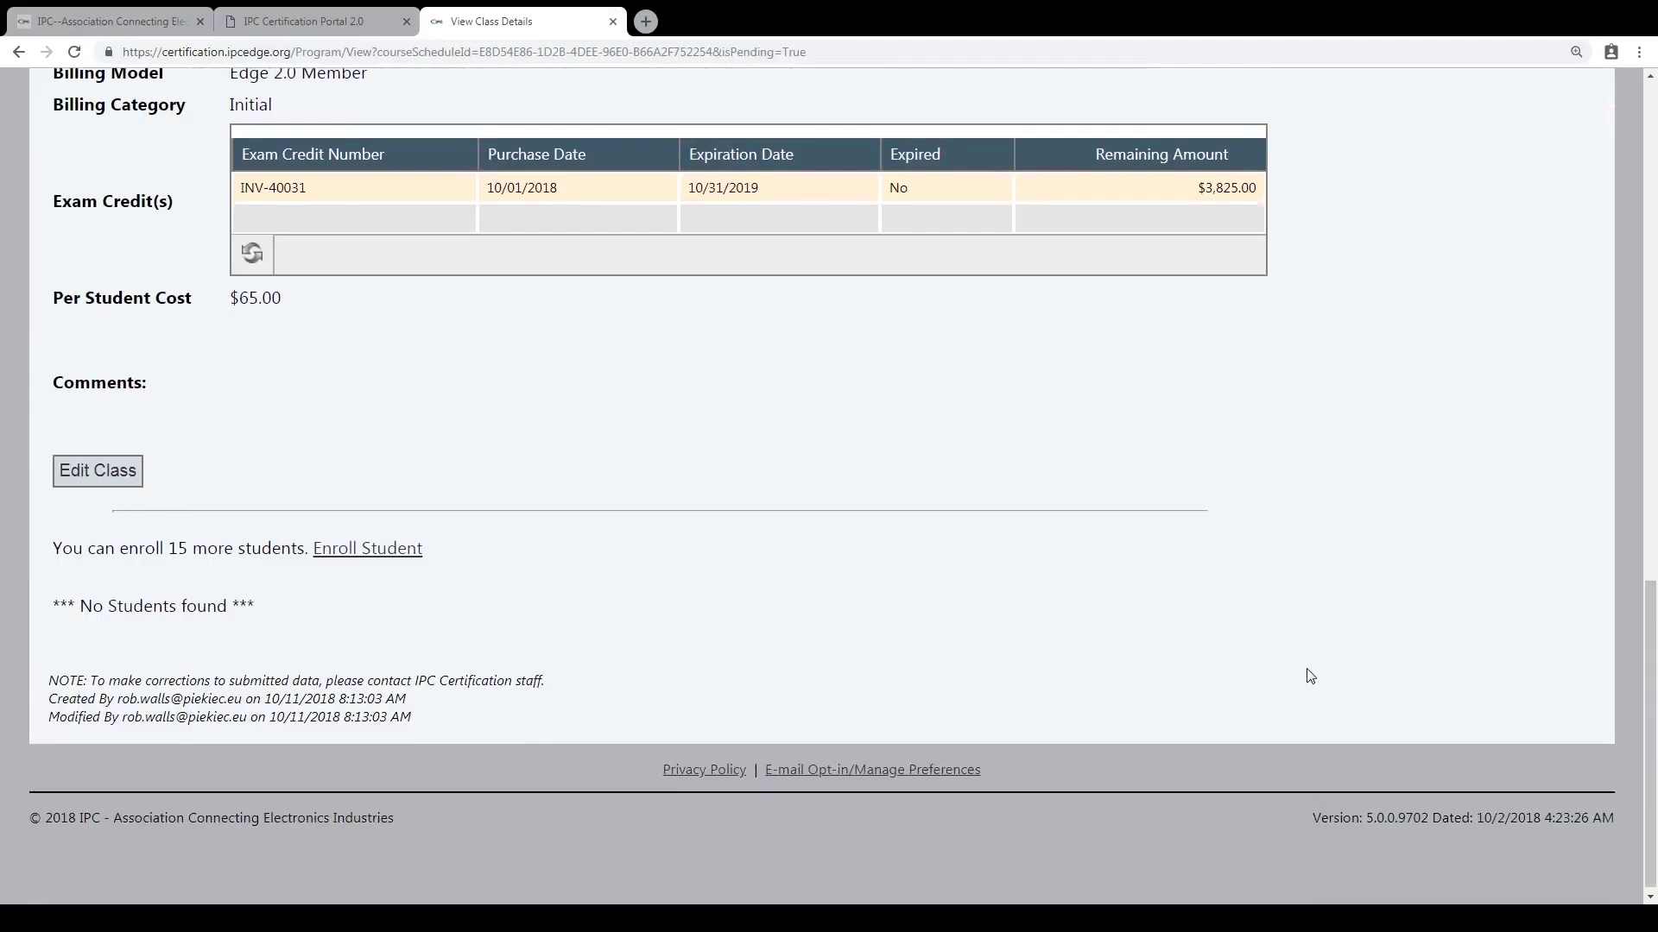
# Review the new class's details, including its modules, class identifier, dates, exam credit and per-student cost.
pyautogui.scroll(10, 1312, 669)
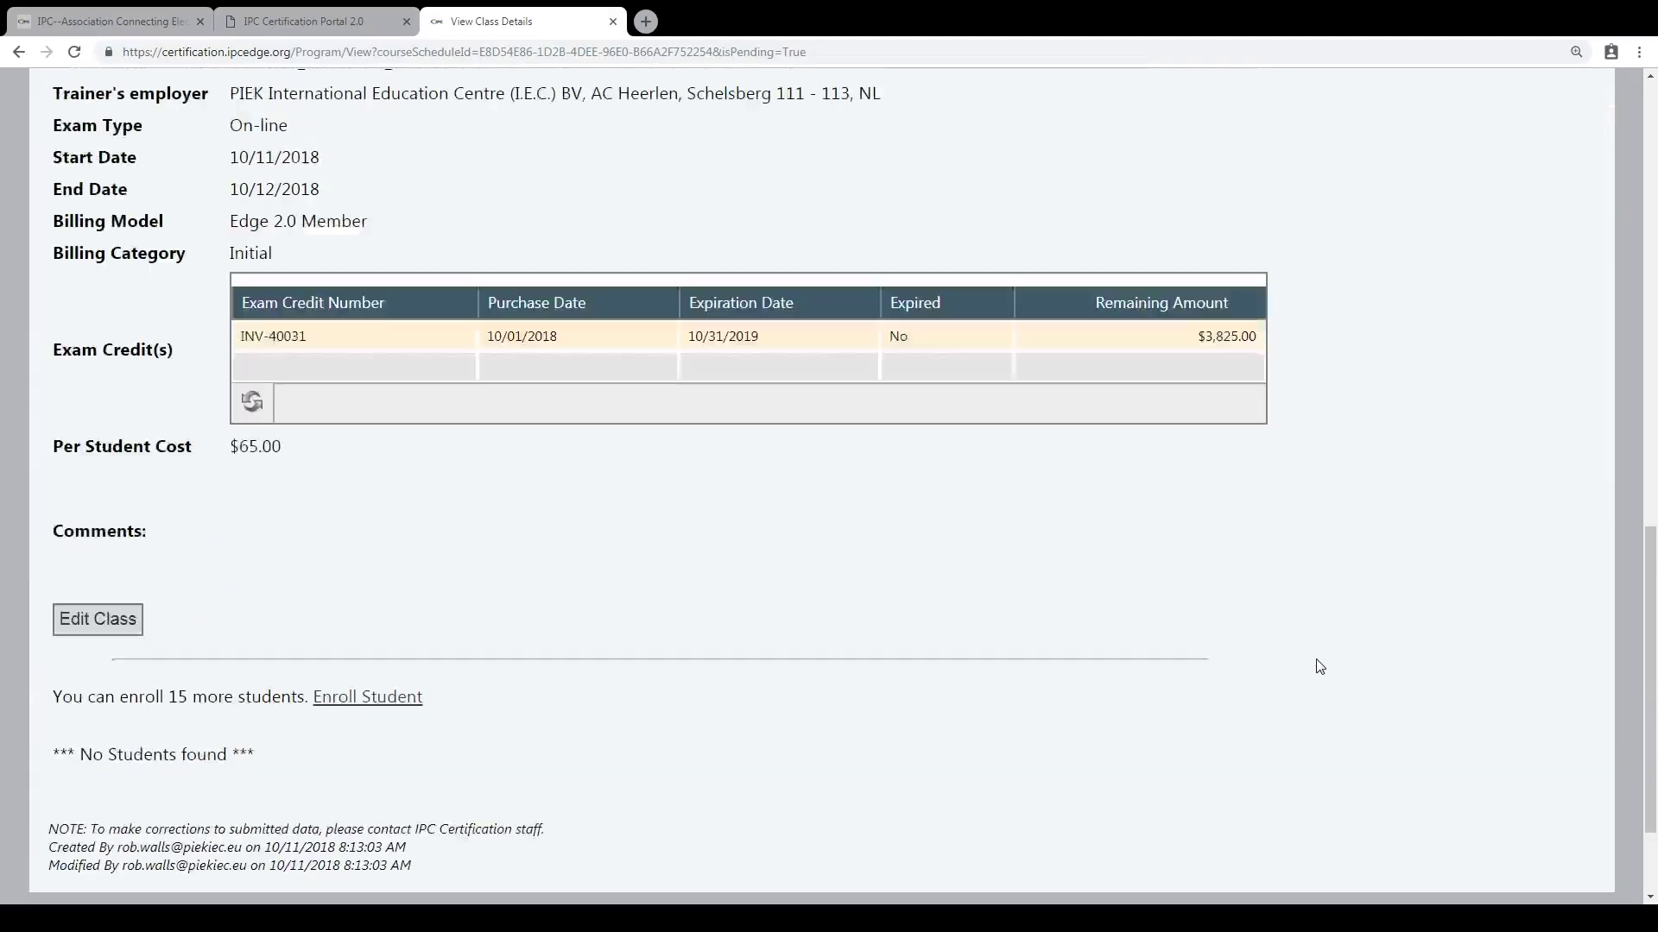
pyautogui.scroll(2, 1323, 661)
pyautogui.scroll(3, 922, 423)
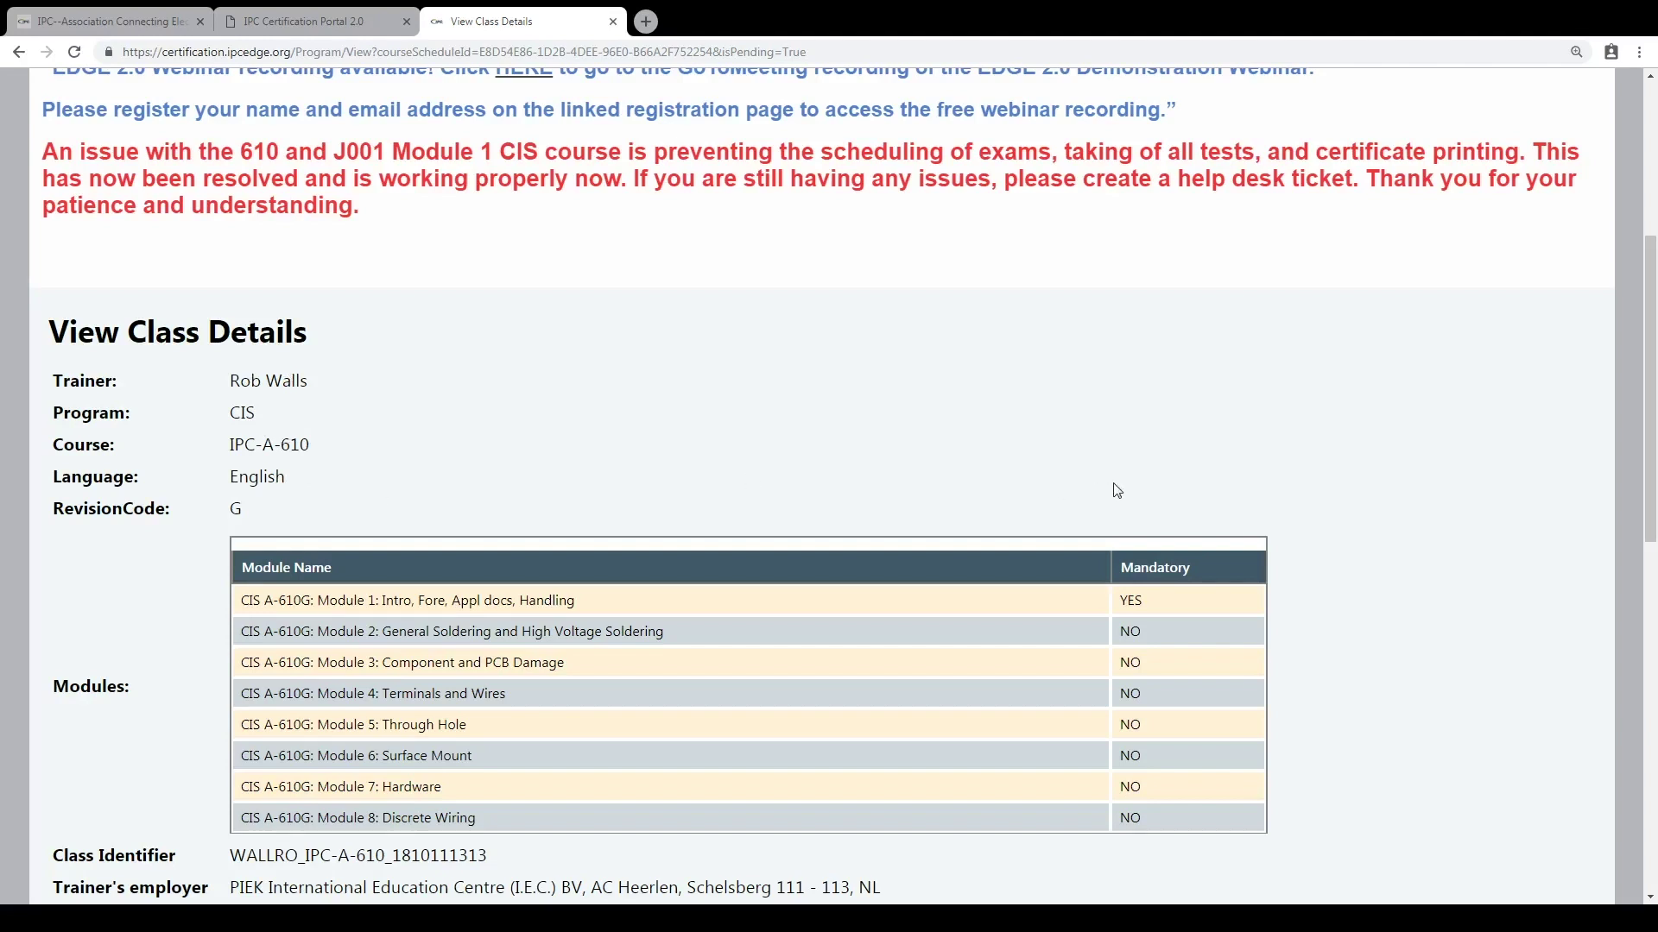
pyautogui.scroll(-3, 629, 543)
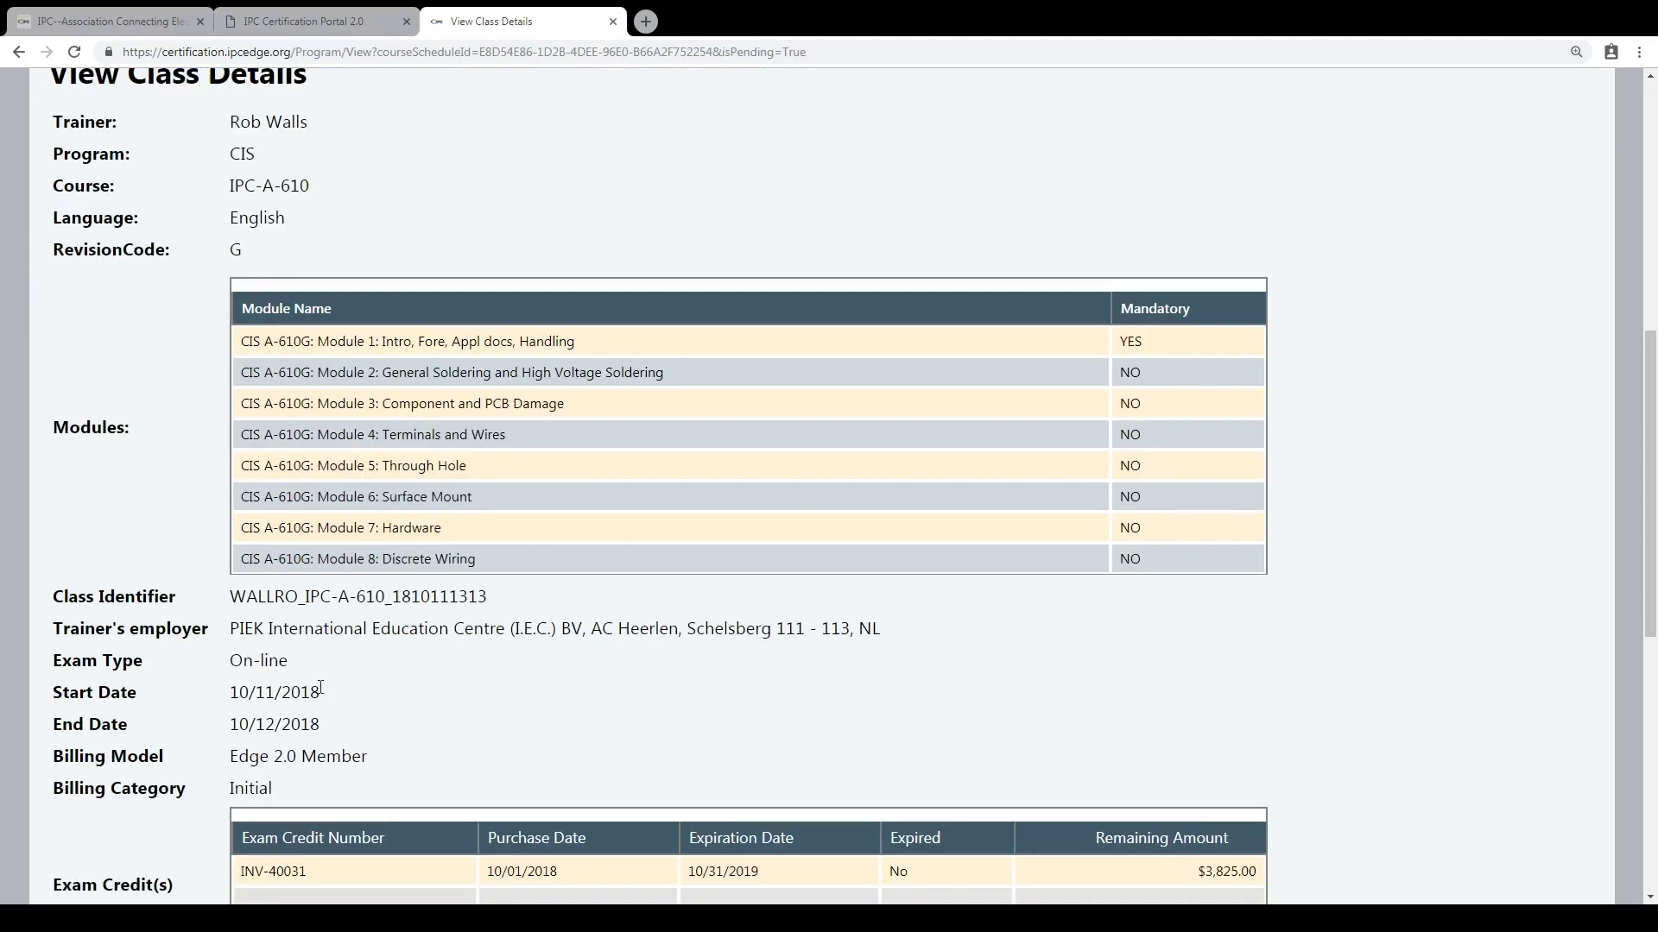
pyautogui.scroll(-3, 493, 713)
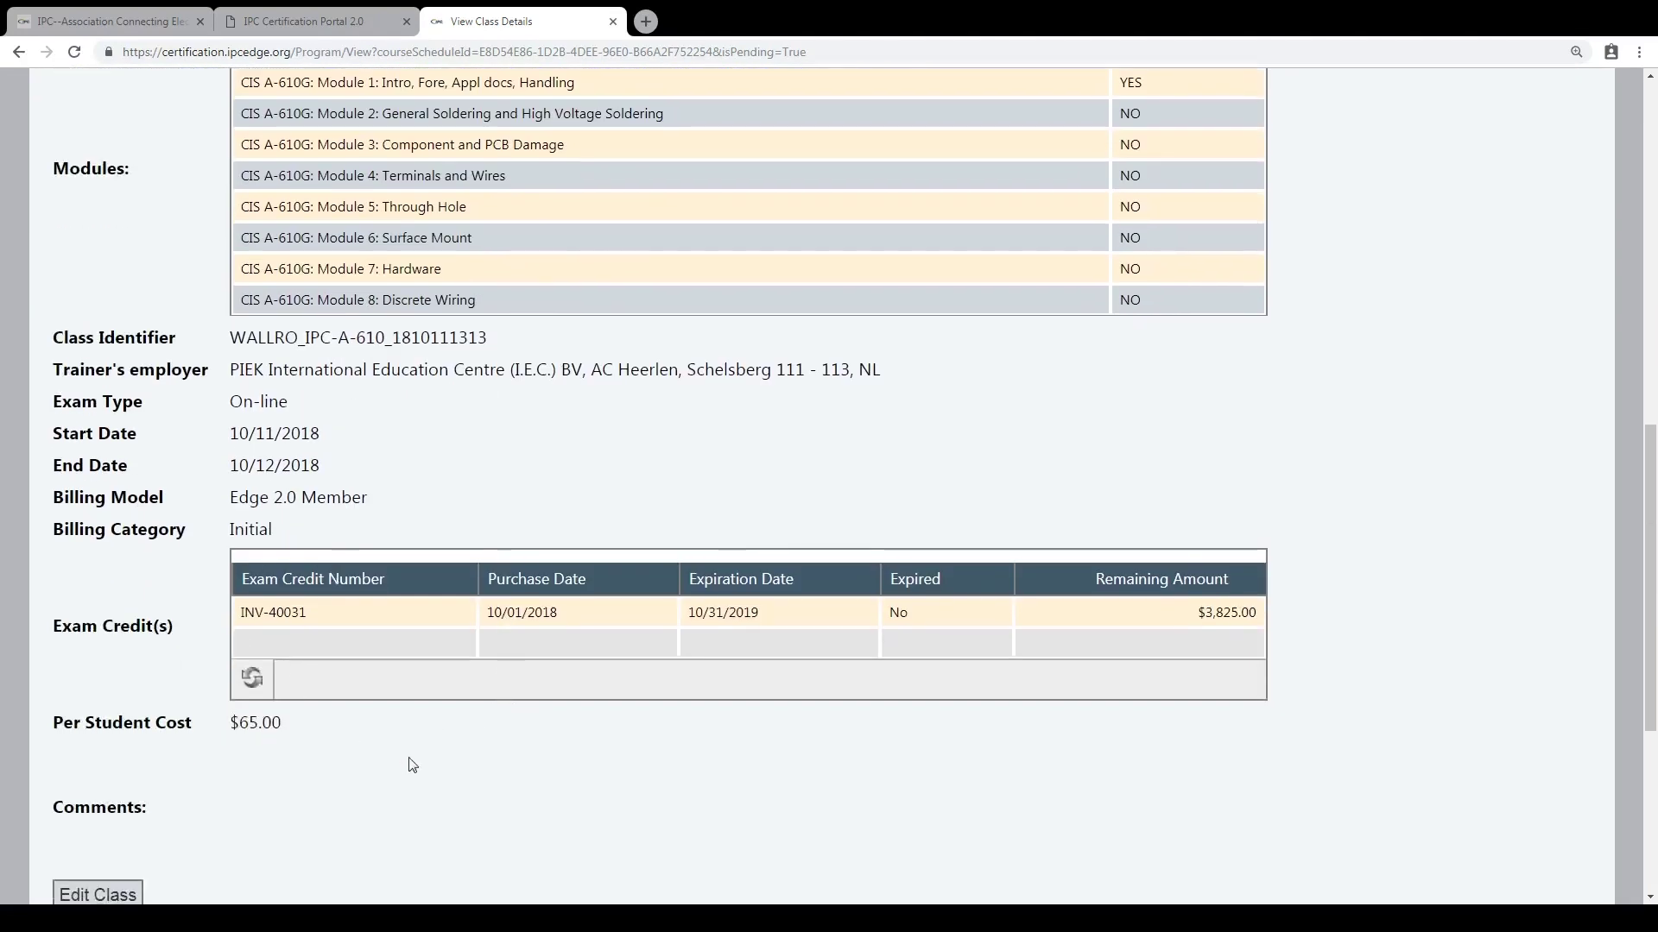
pyautogui.scroll(-2, 489, 773)
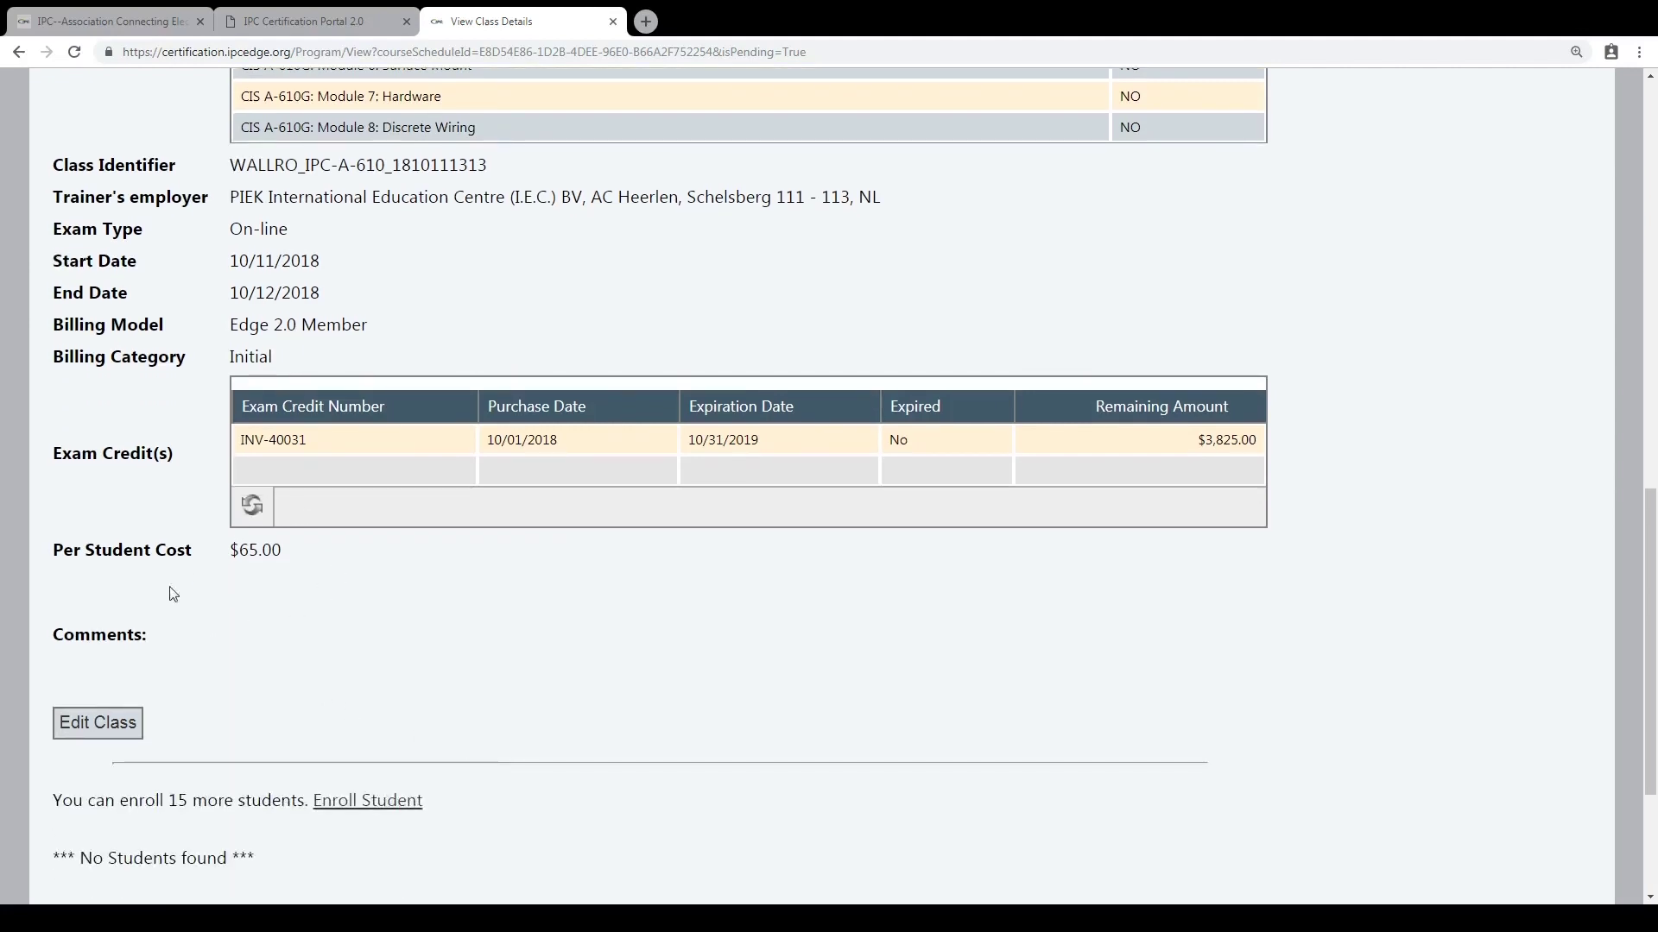
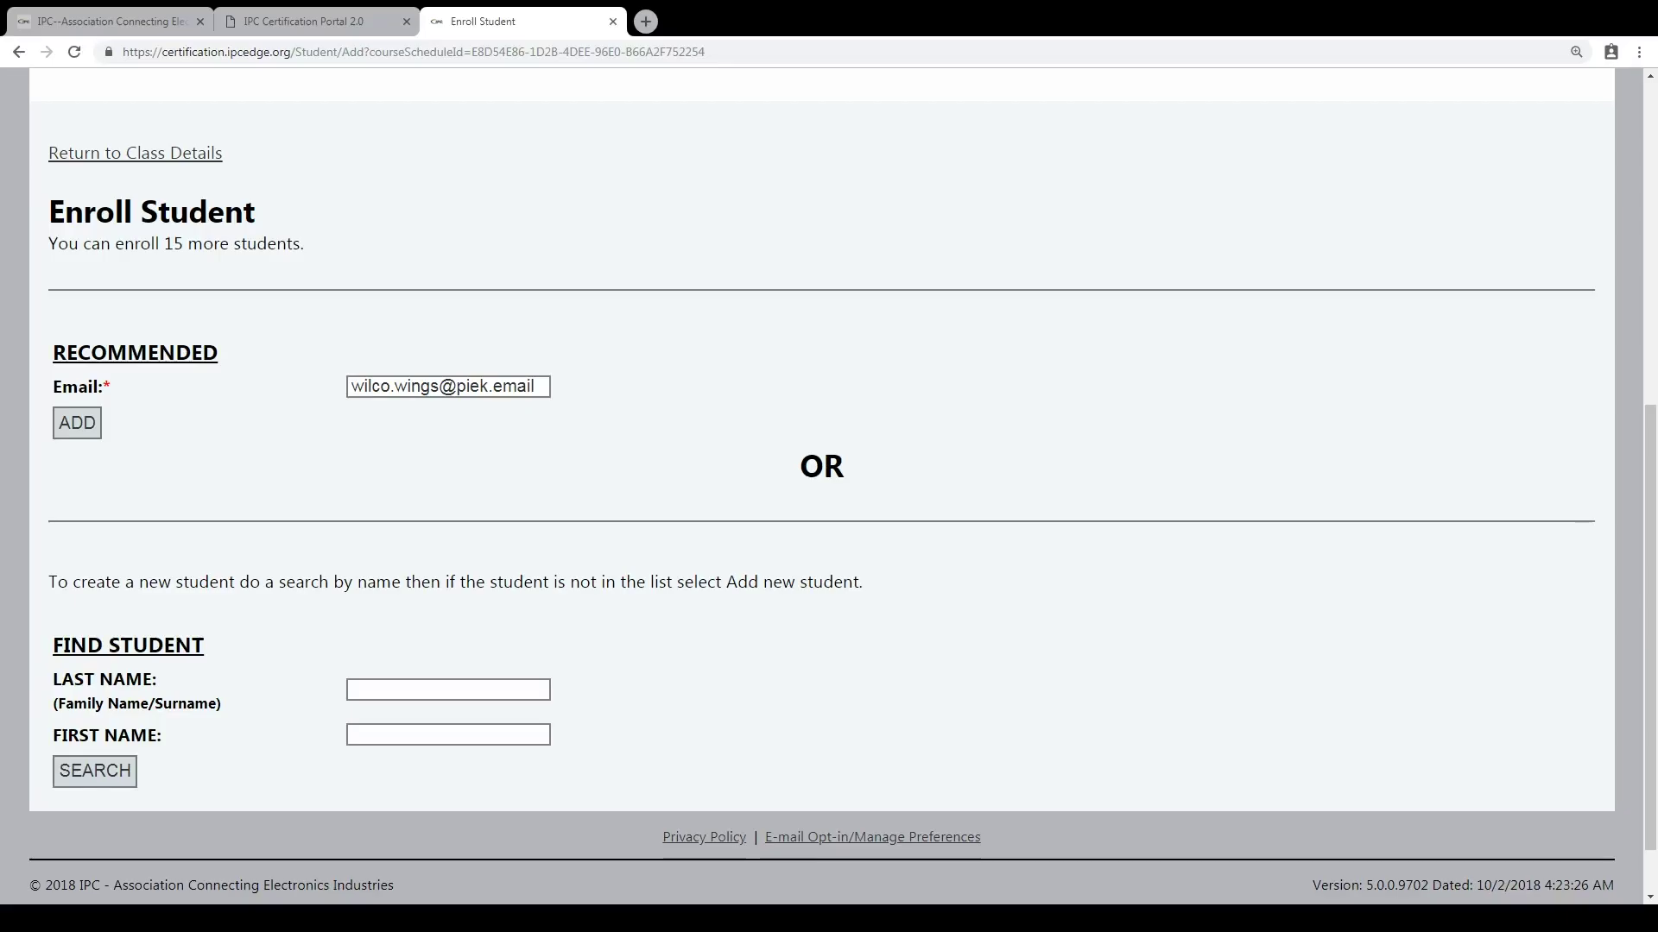
# Enroll the student in the class using the student's e-mail address and return to the class details.
pyautogui.click(91, 427)
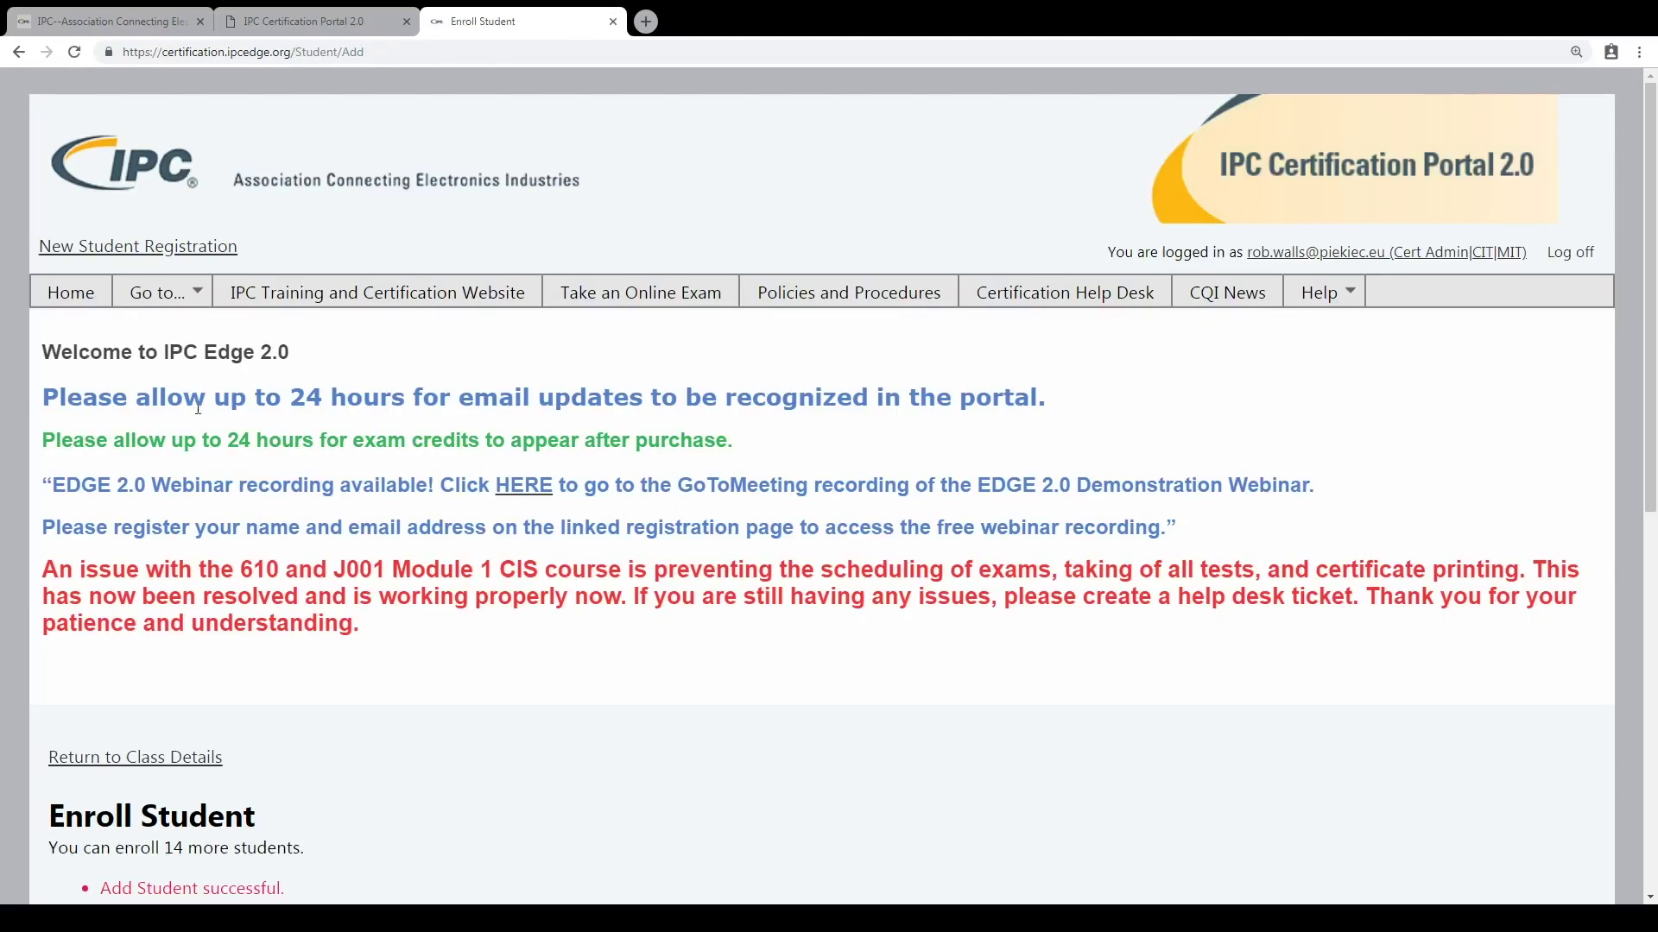
pyautogui.scroll(-2, 675, 667)
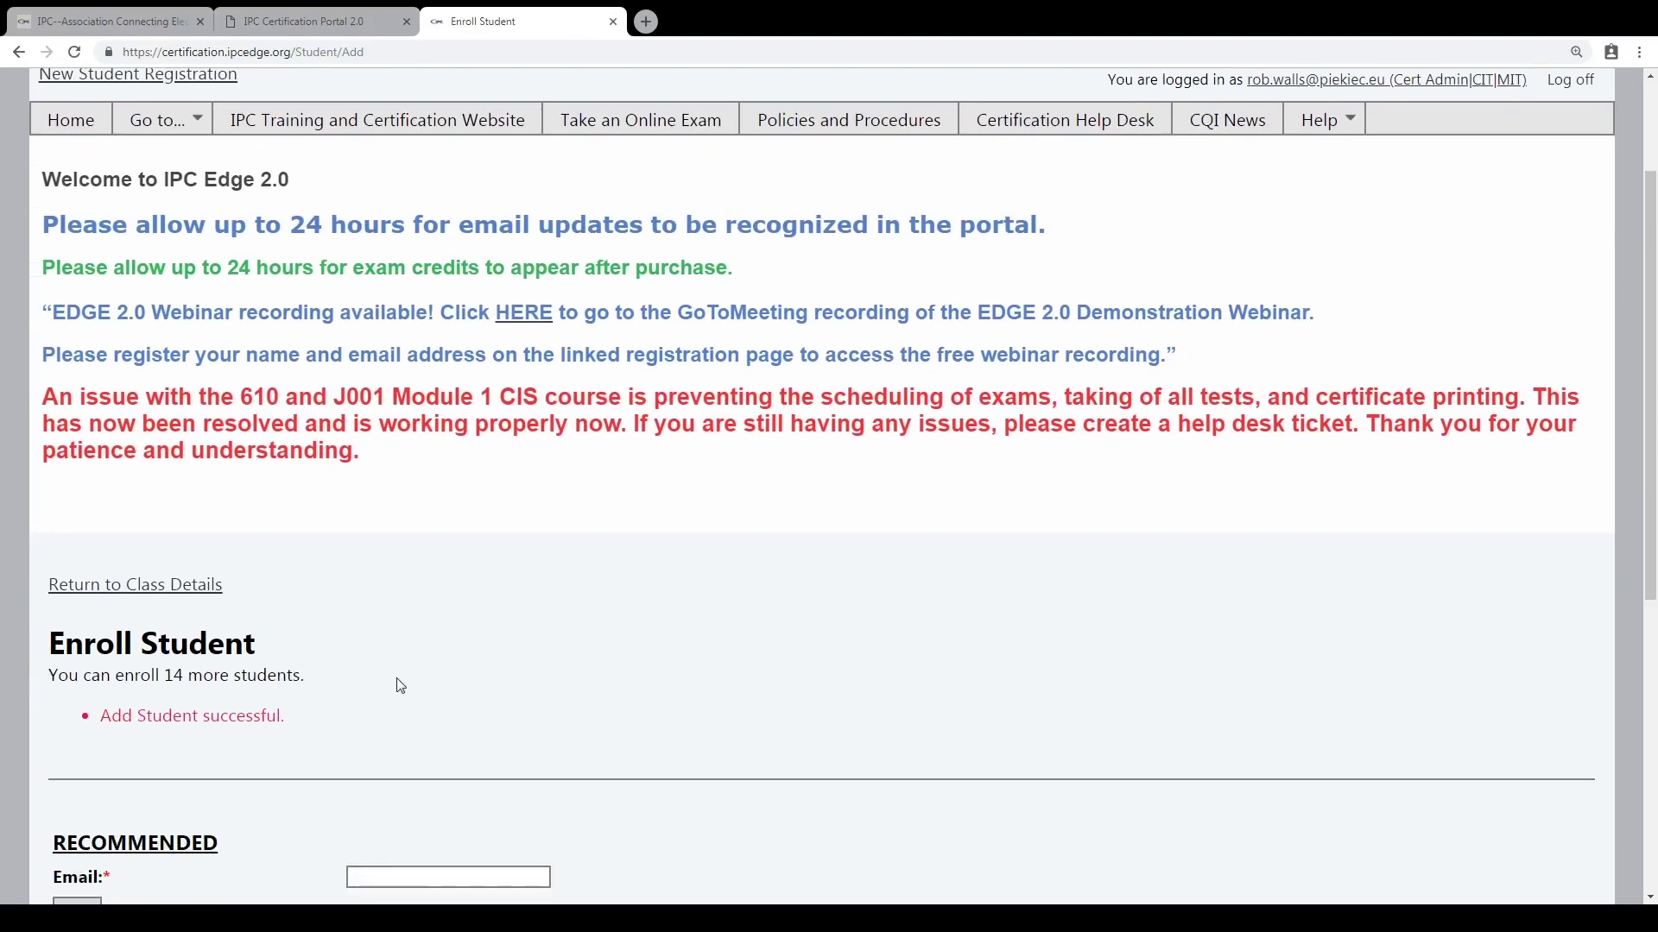
pyautogui.scroll(-2, 421, 678)
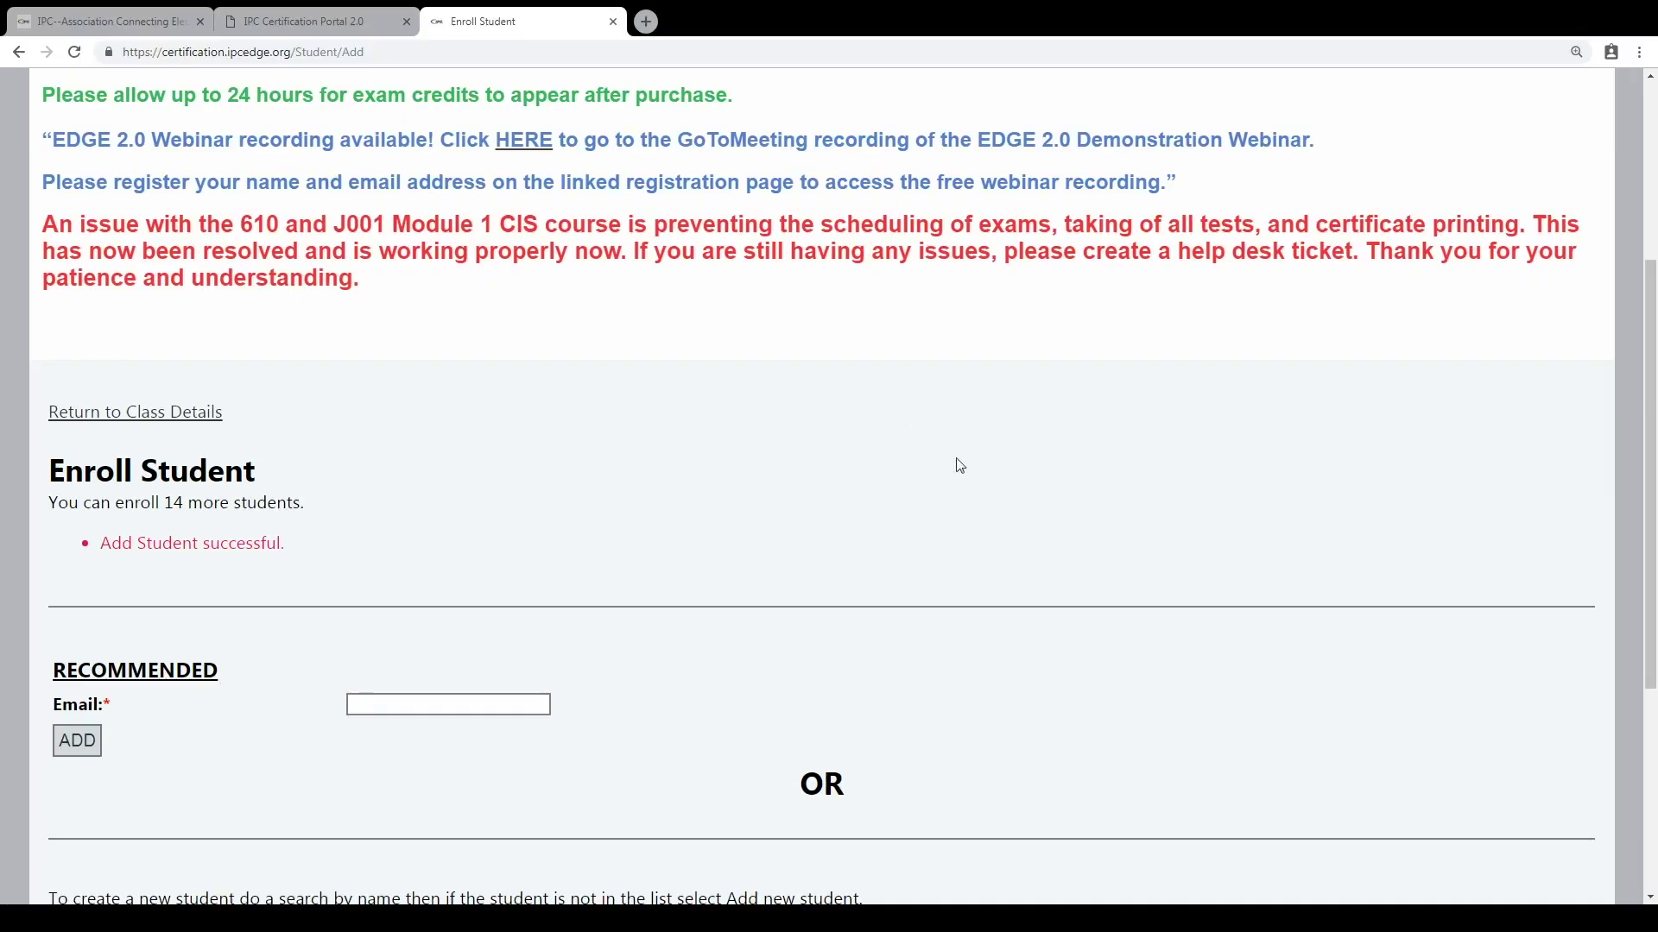
pyautogui.scroll(-3, 1081, 506)
pyautogui.scroll(2, 893, 471)
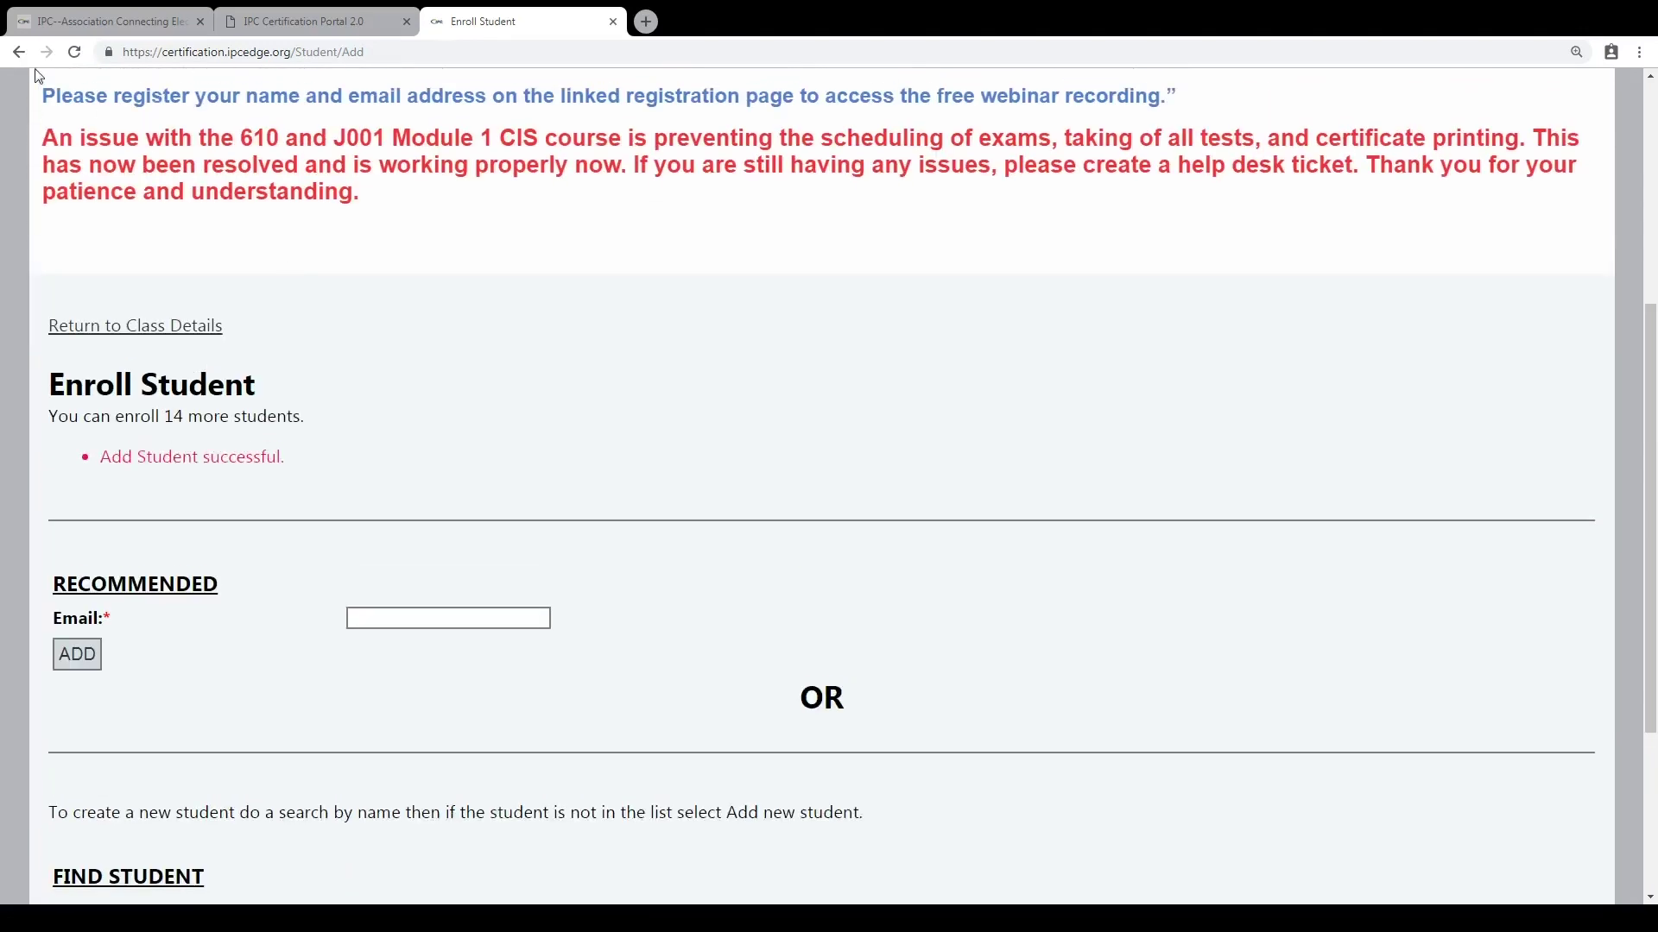
pyautogui.click(91, 325)
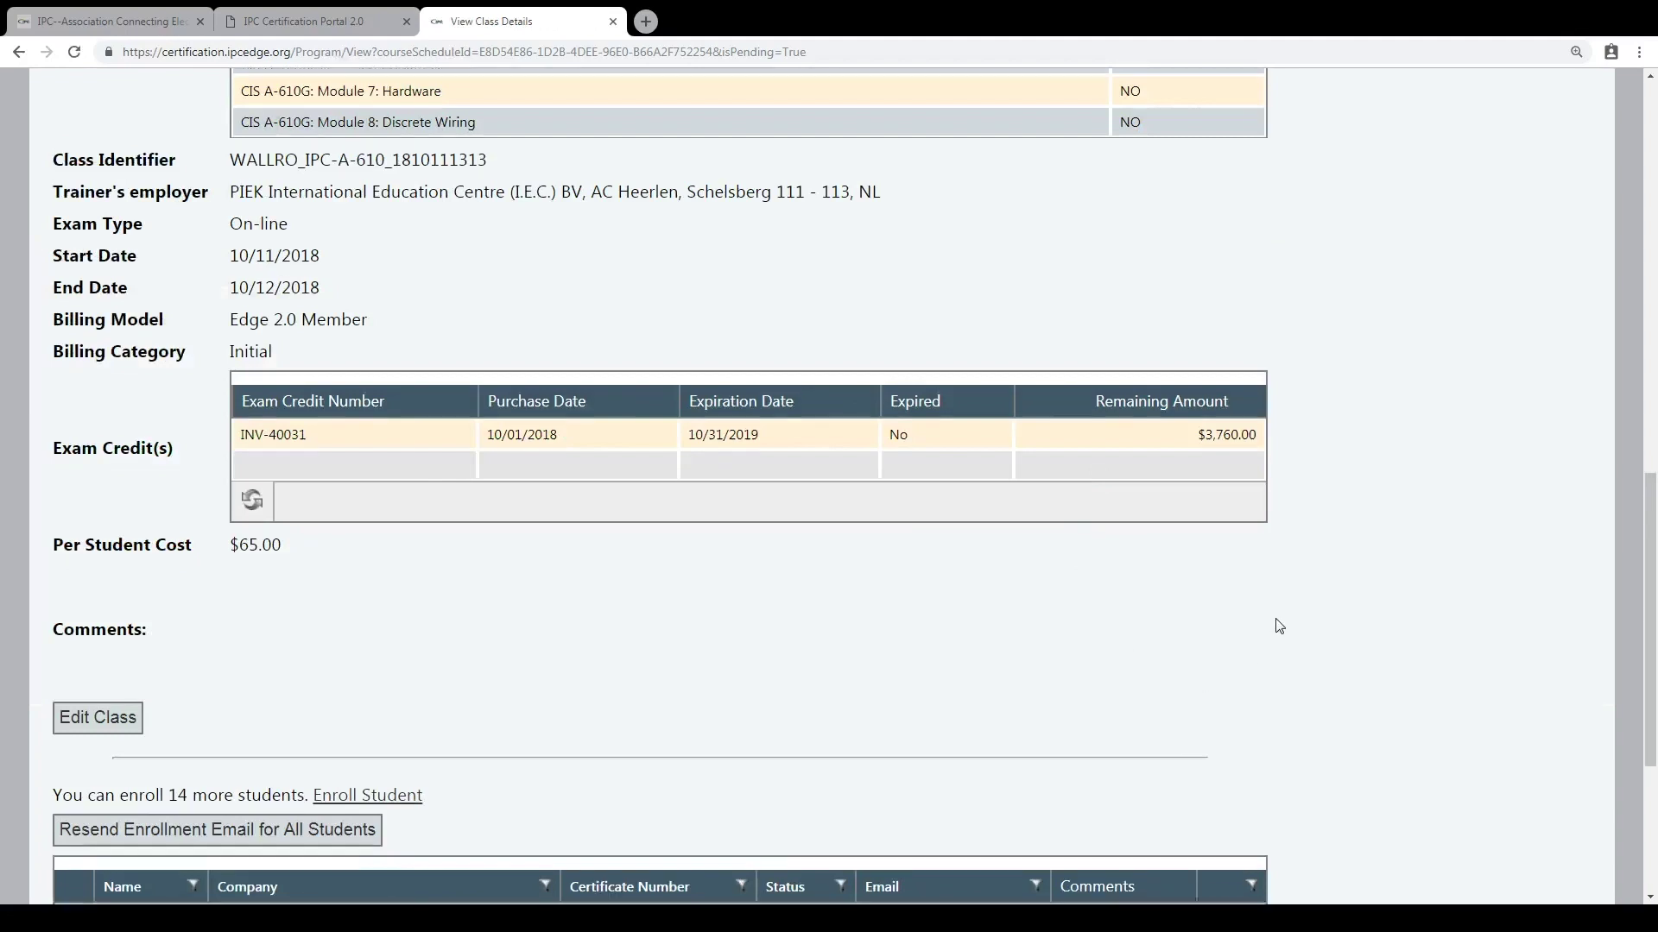
# Check the remaining exam credit and the student list, and delete the enrolled student from the class.
pyautogui.scroll(-4, 1277, 623)
pyautogui.scroll(8, 544, 535)
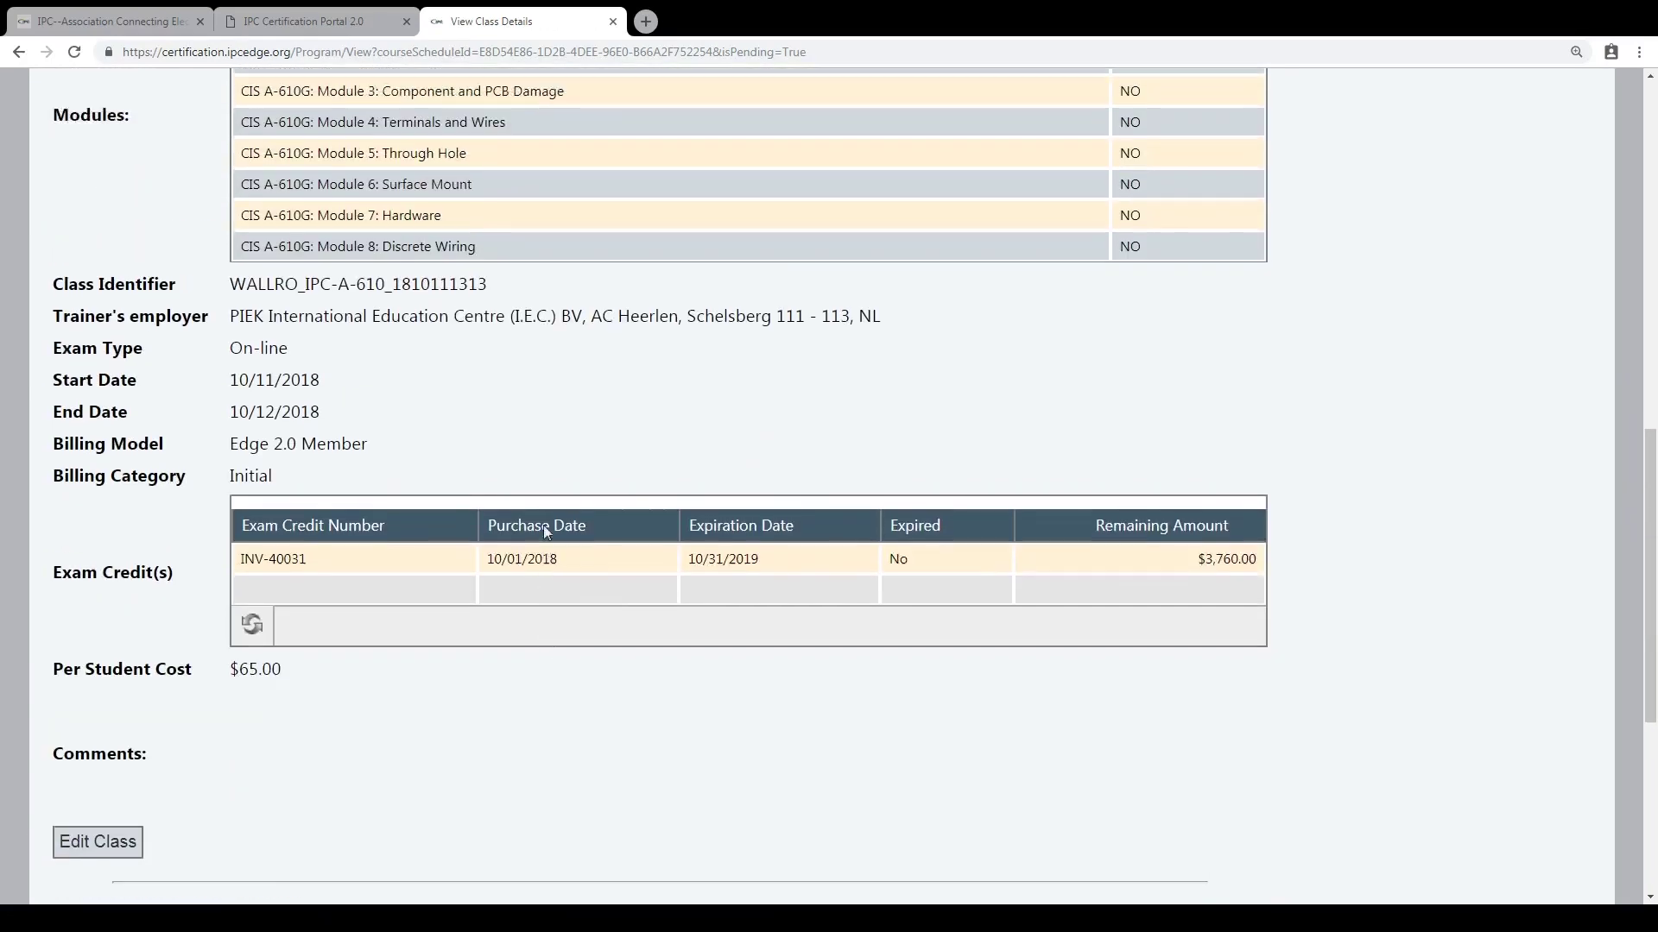
pyautogui.scroll(1, 272, 207)
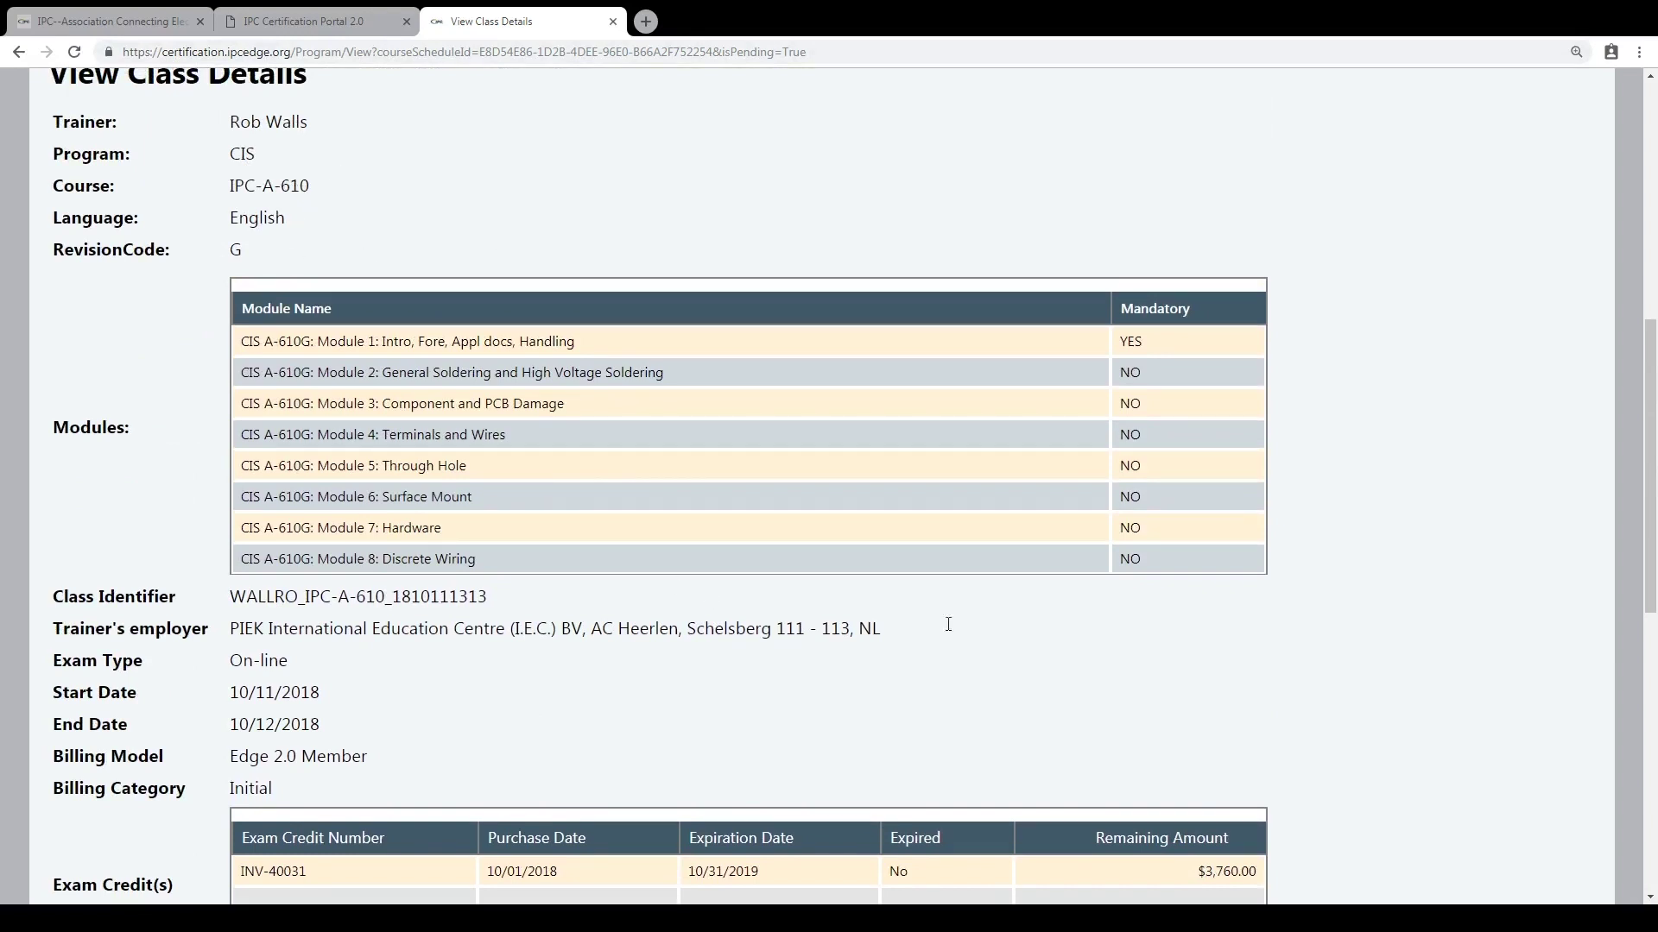
pyautogui.scroll(-2, 1122, 643)
pyautogui.scroll(-3, 1122, 621)
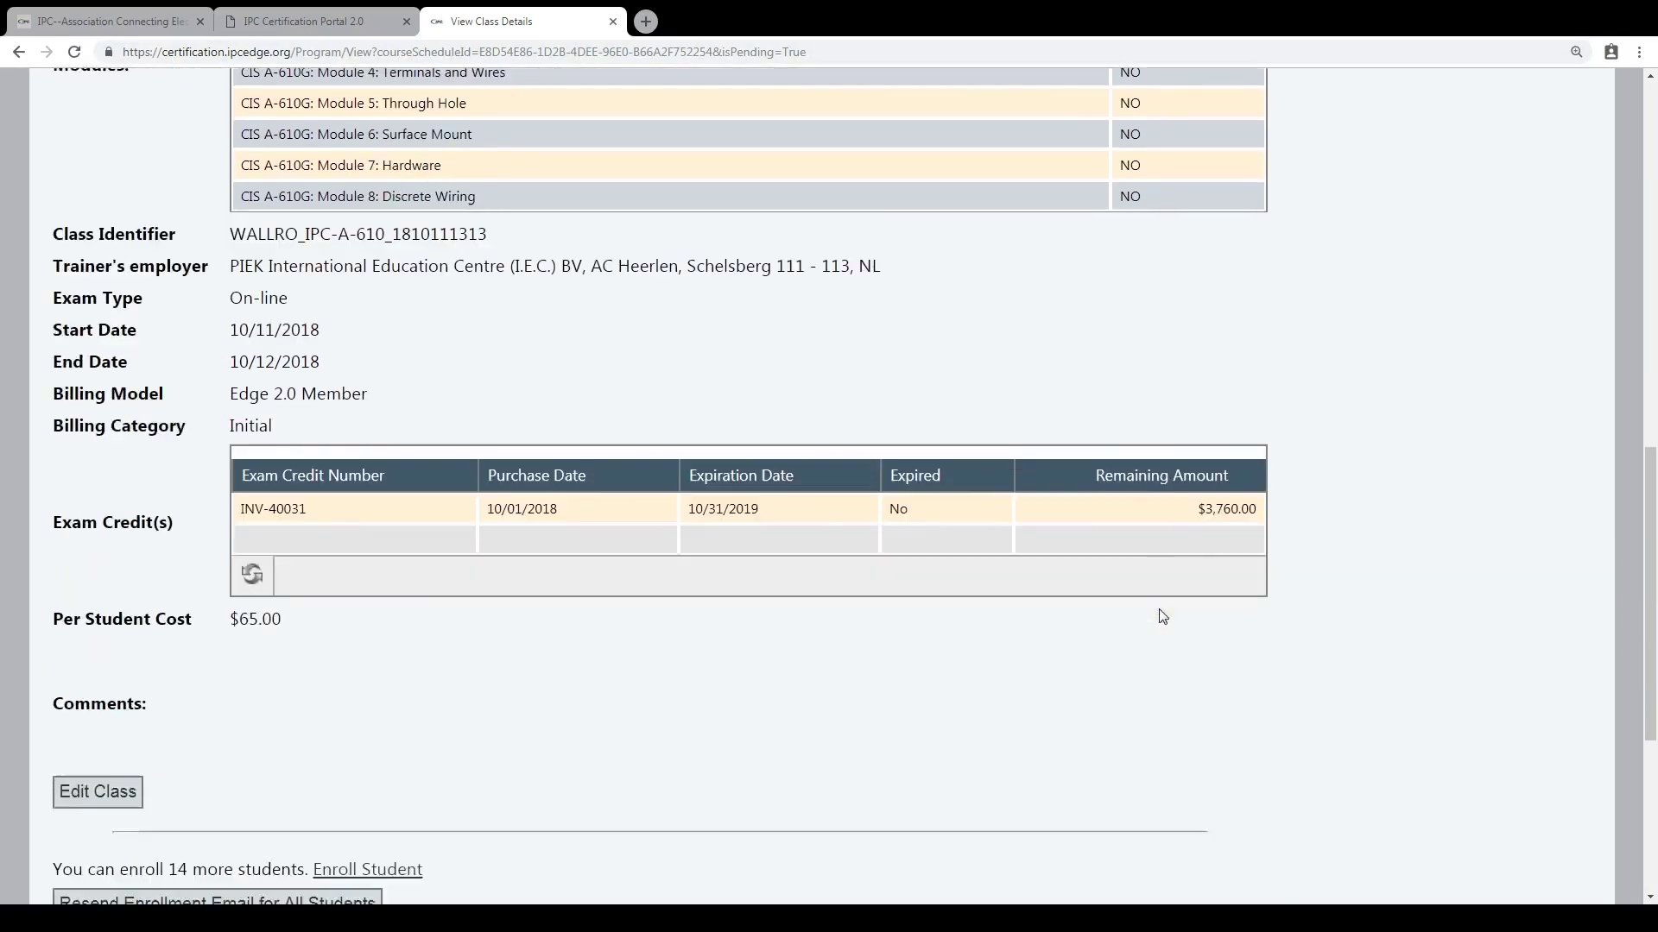
pyautogui.scroll(-3, 1036, 669)
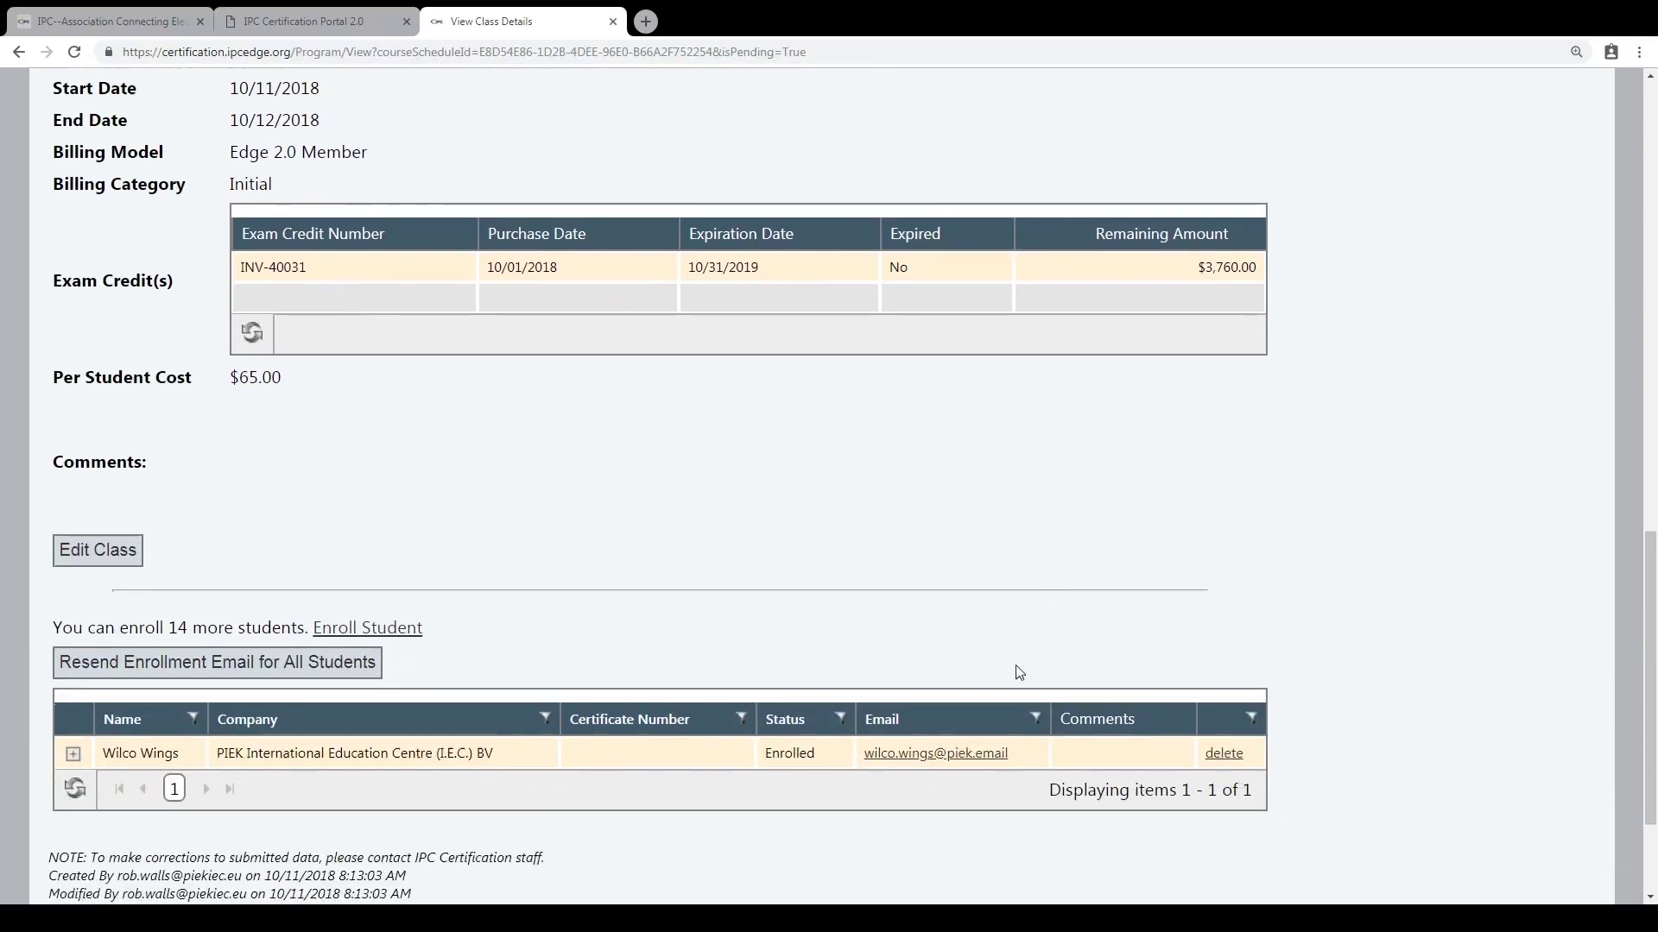
pyautogui.scroll(-1, 734, 669)
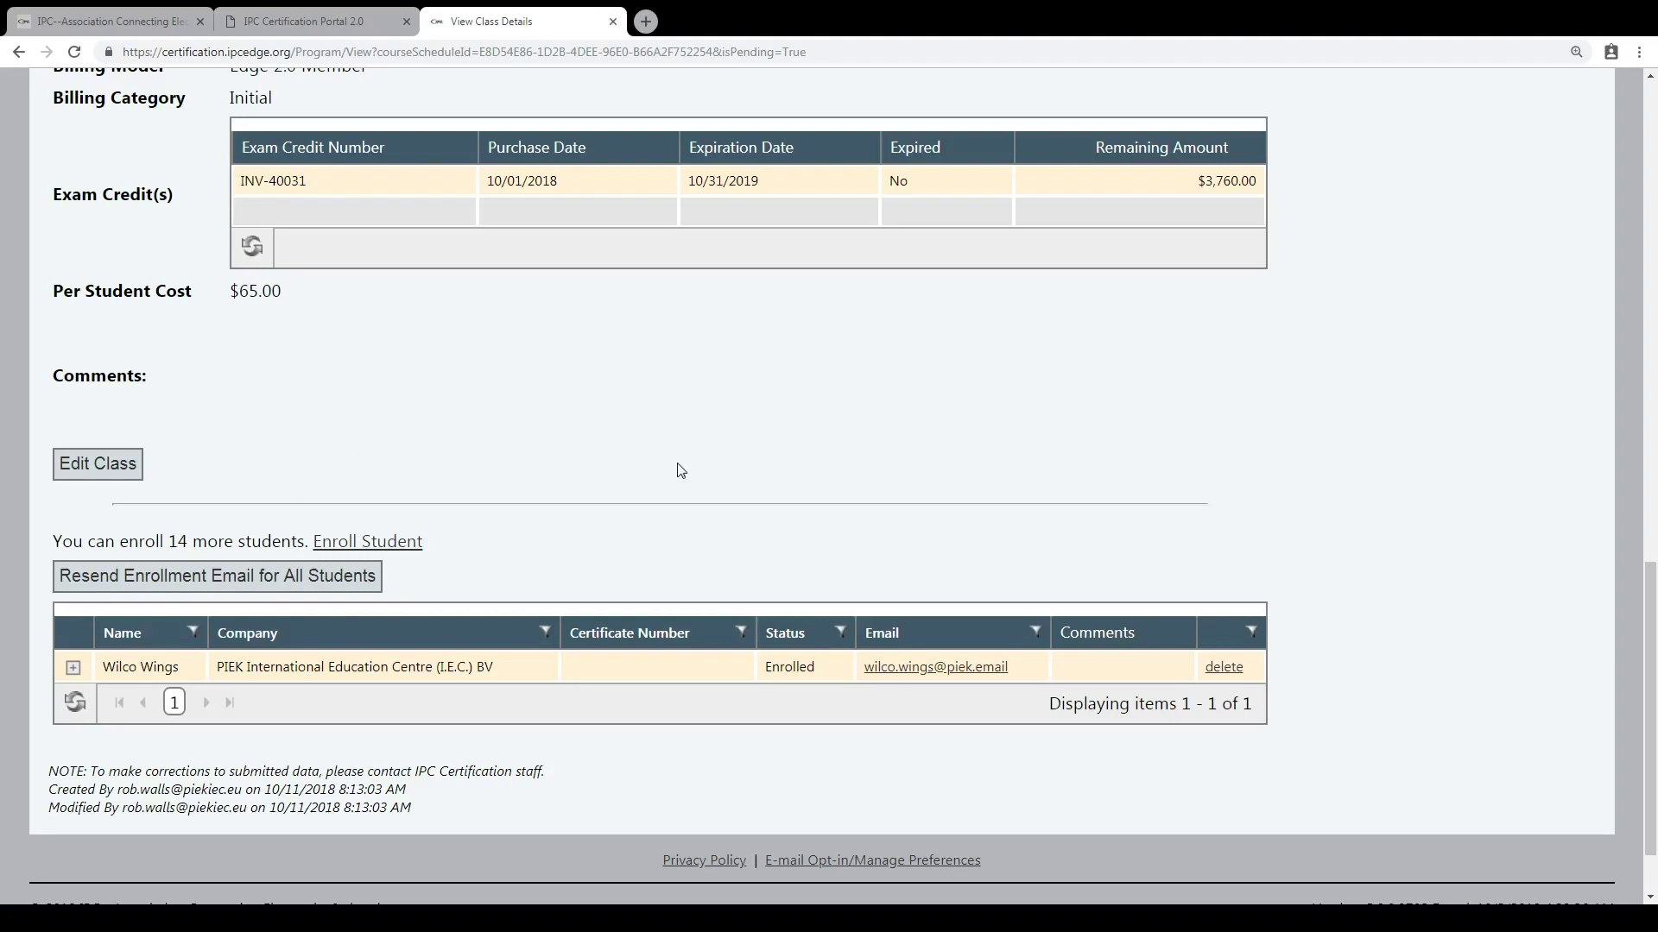
pyautogui.click(1229, 670)
pyautogui.click(1023, 646)
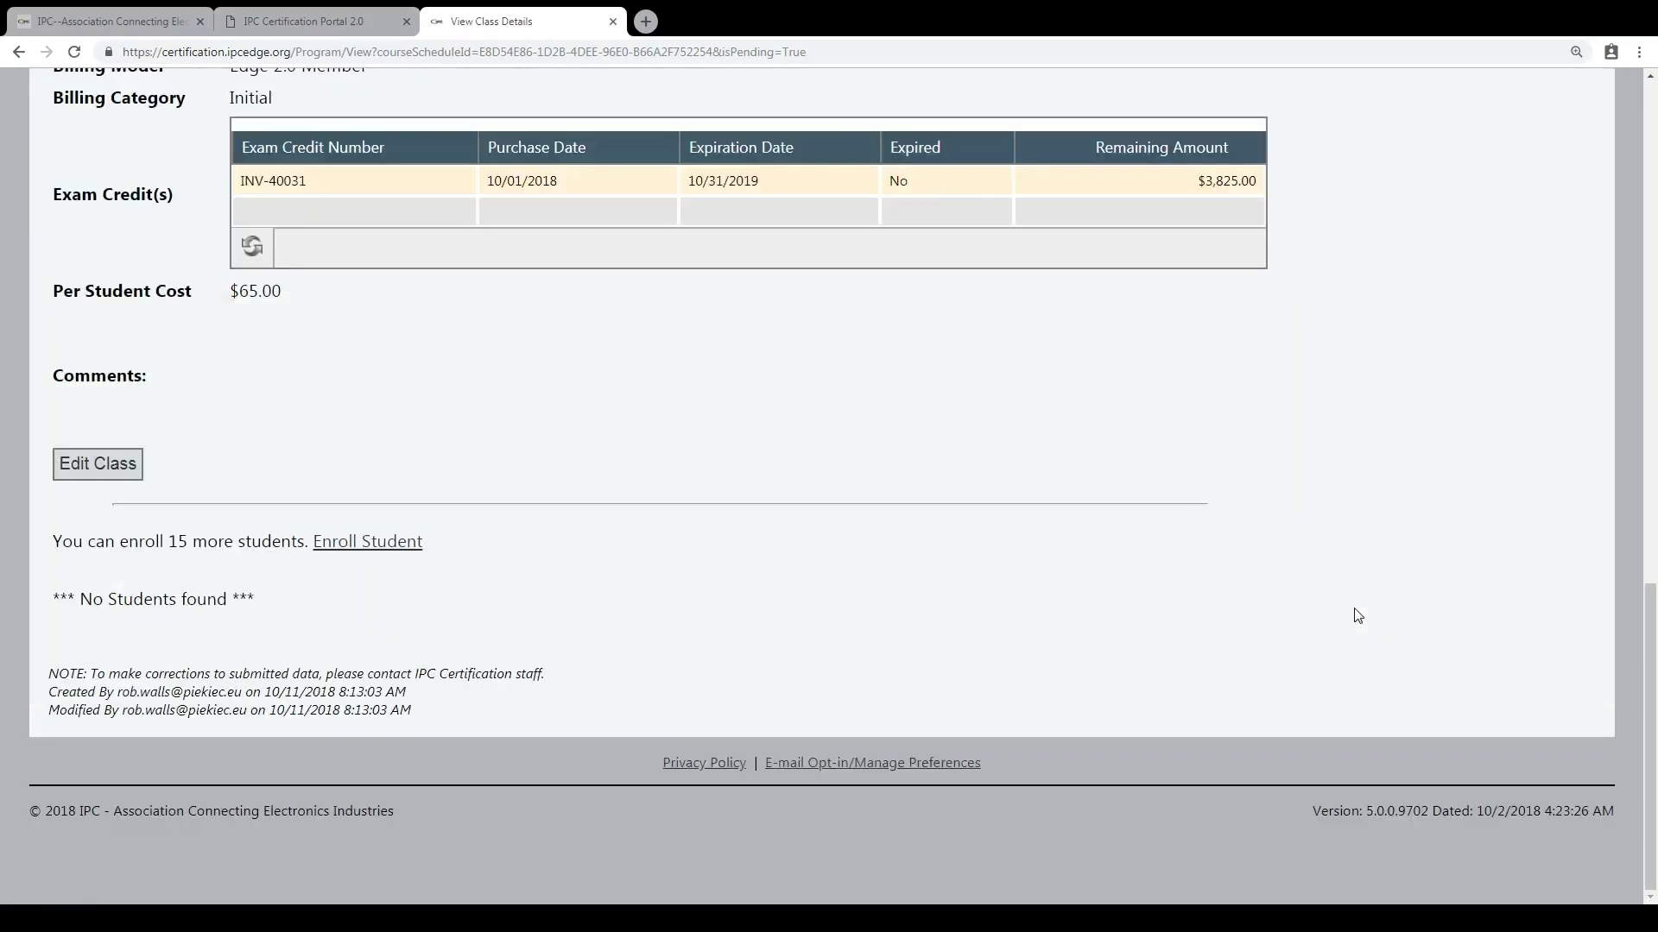
# Open student enrollment for the class and search for an existing student by last name.
pyautogui.click(390, 542)
pyautogui.scroll(-4, 949, 562)
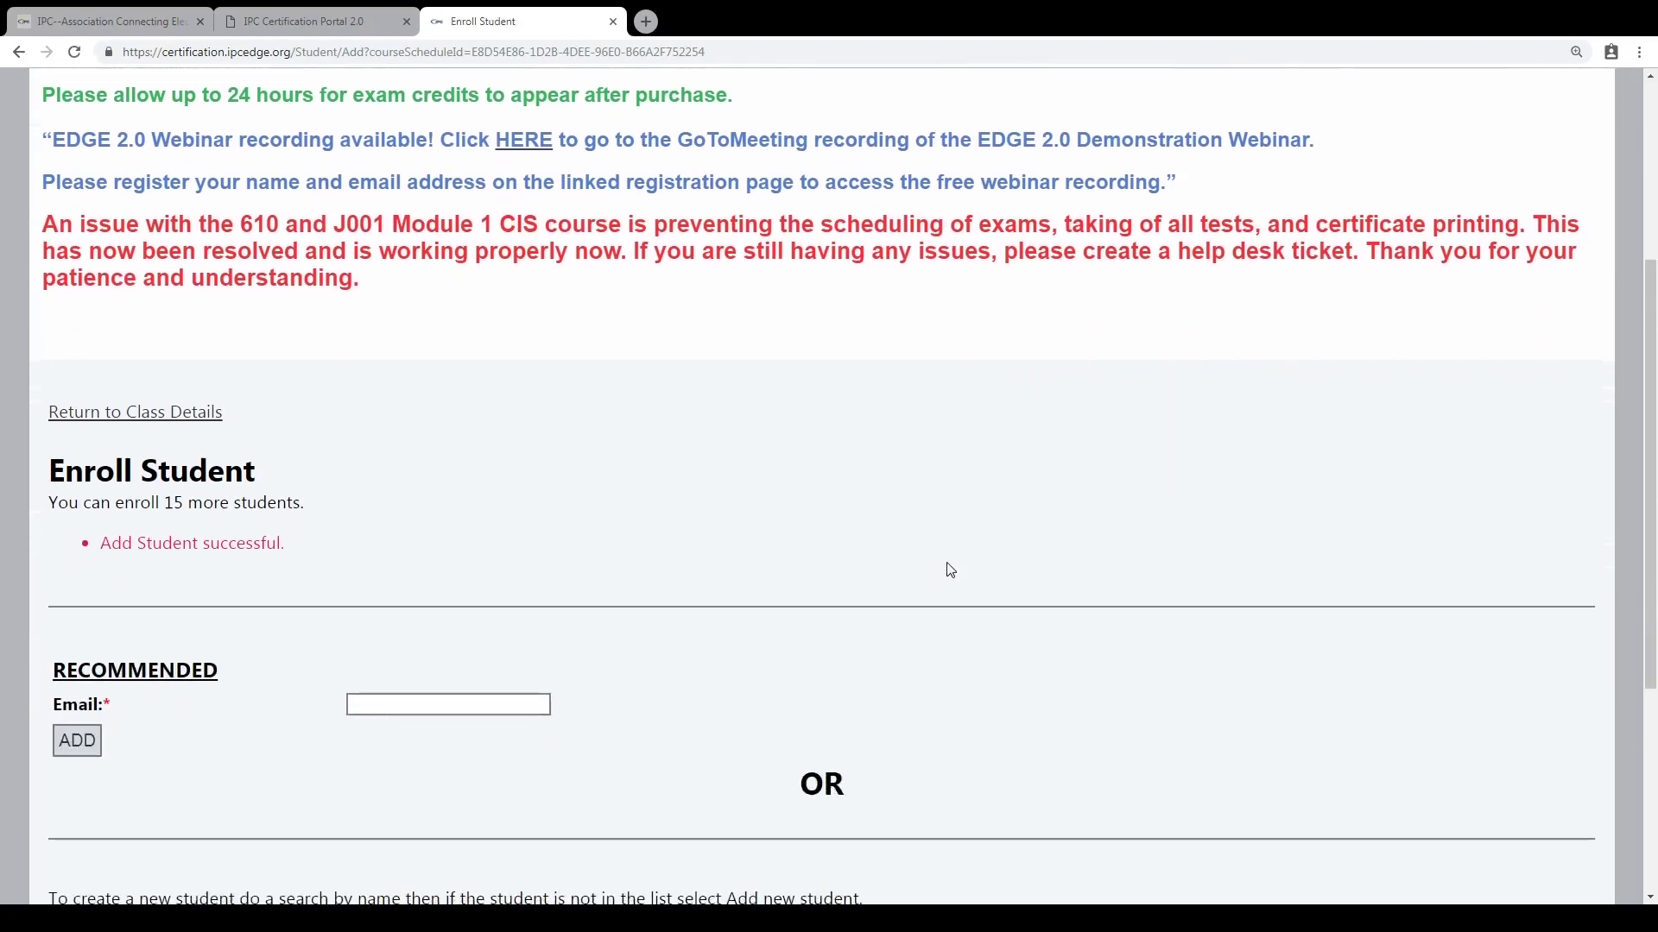
pyautogui.scroll(-4, 949, 568)
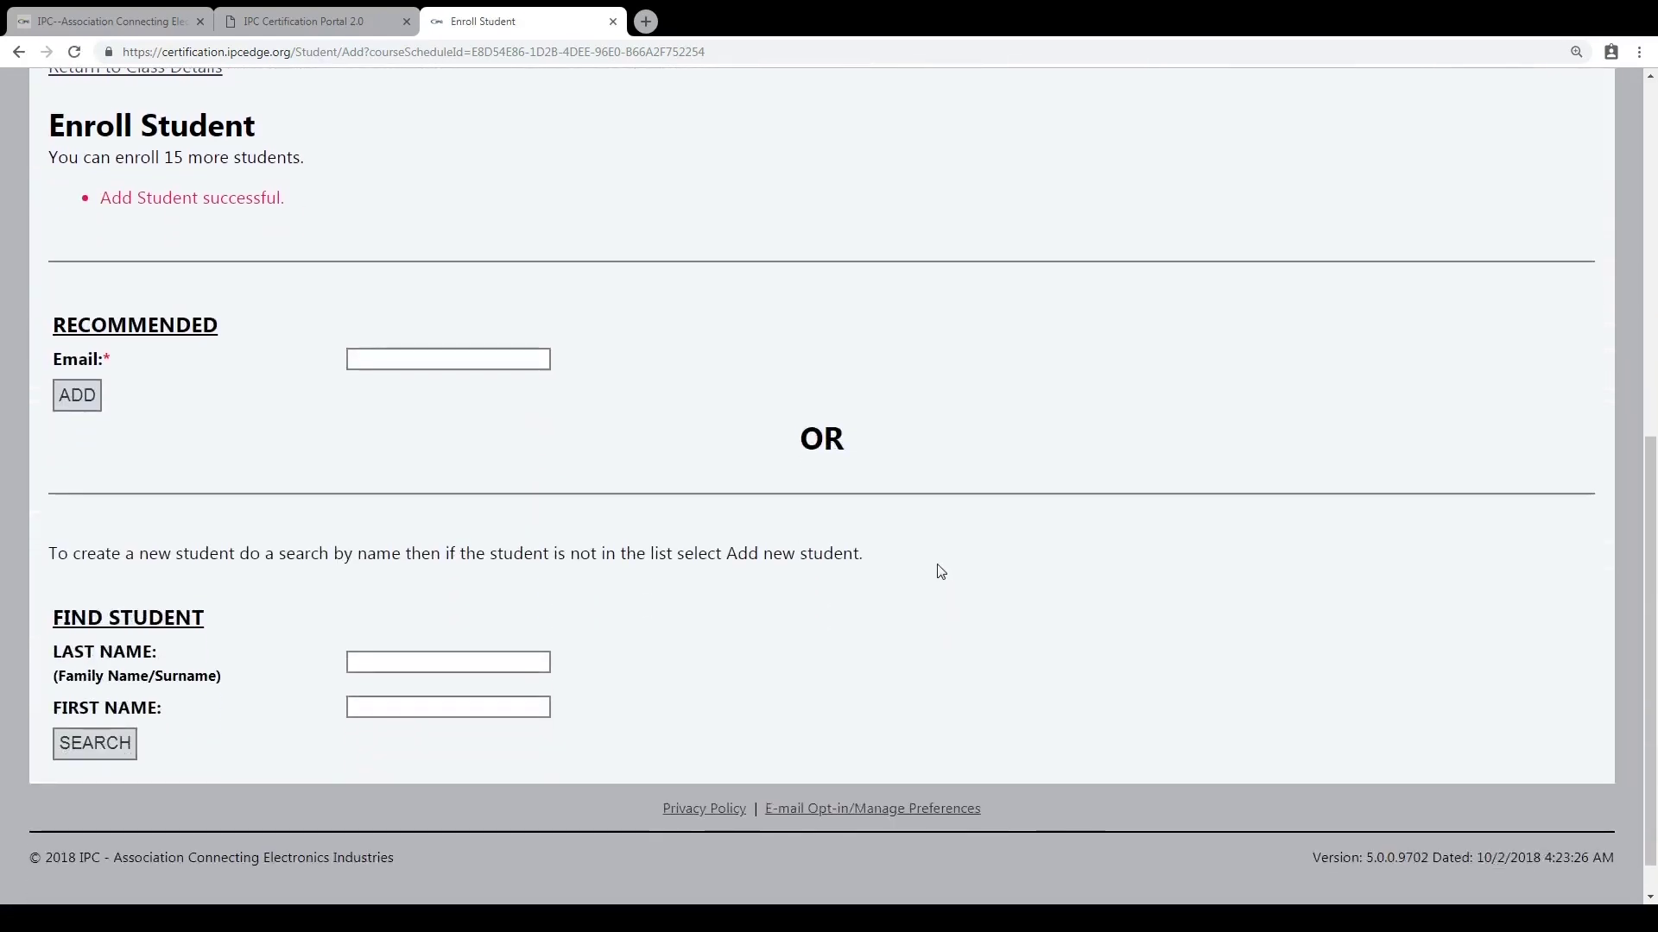
pyautogui.click(440, 663)
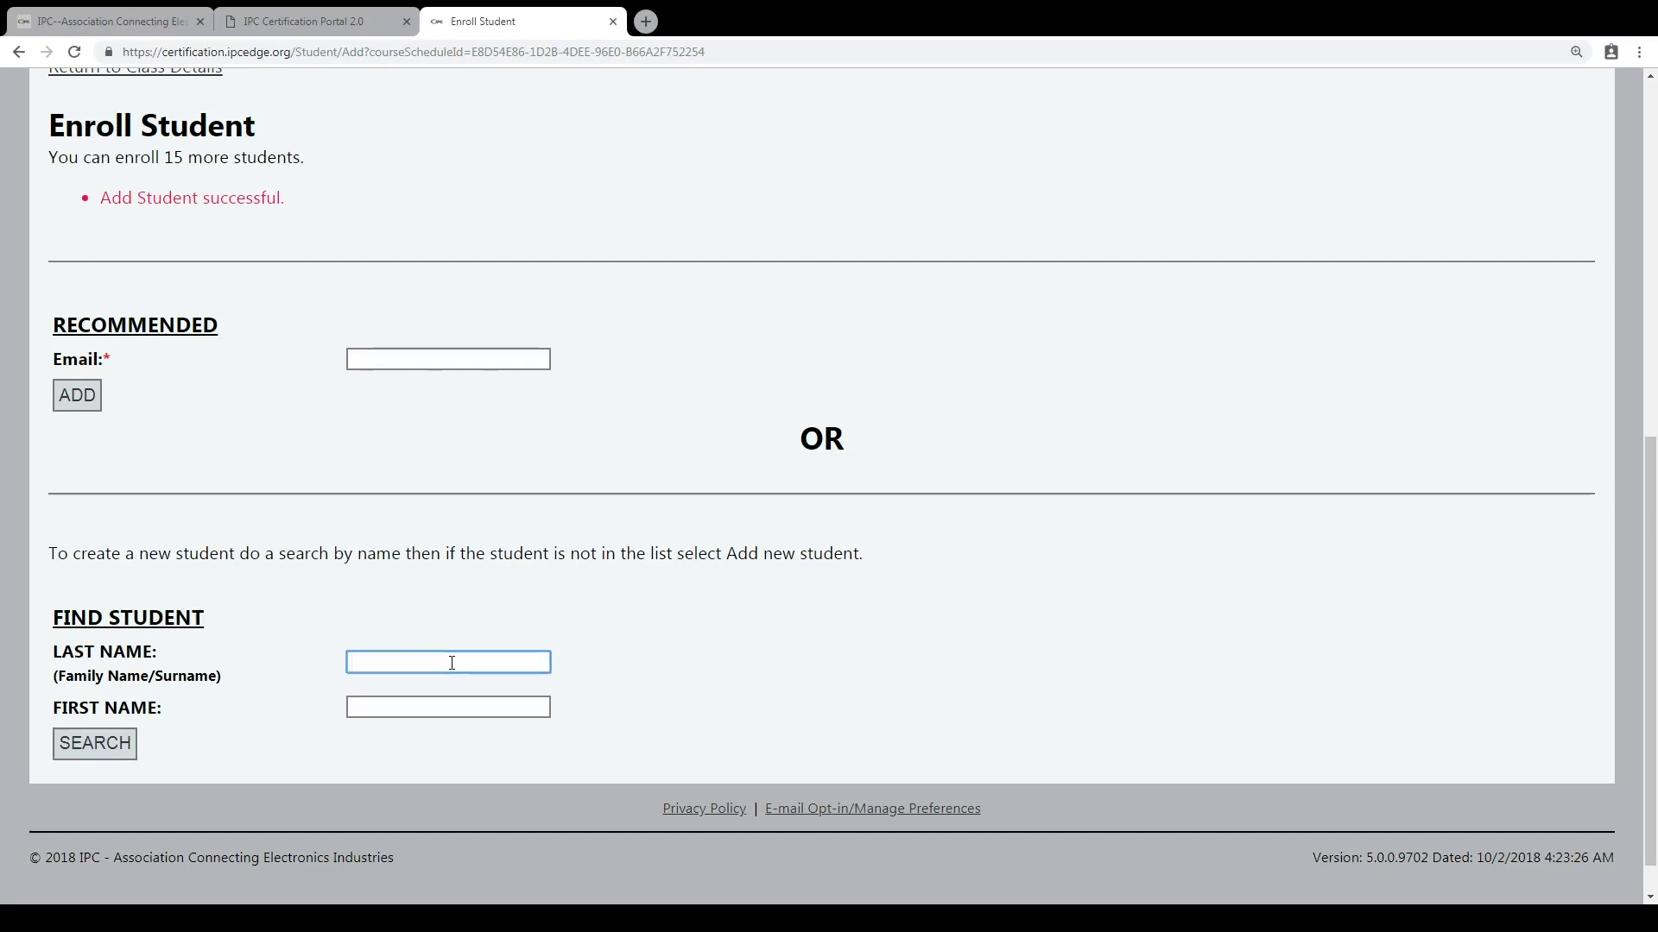
pyautogui.write('voes')
pyautogui.doubleClick(452, 663)
pyautogui.press('Return')
pyautogui.scroll(-3, 518, 678)
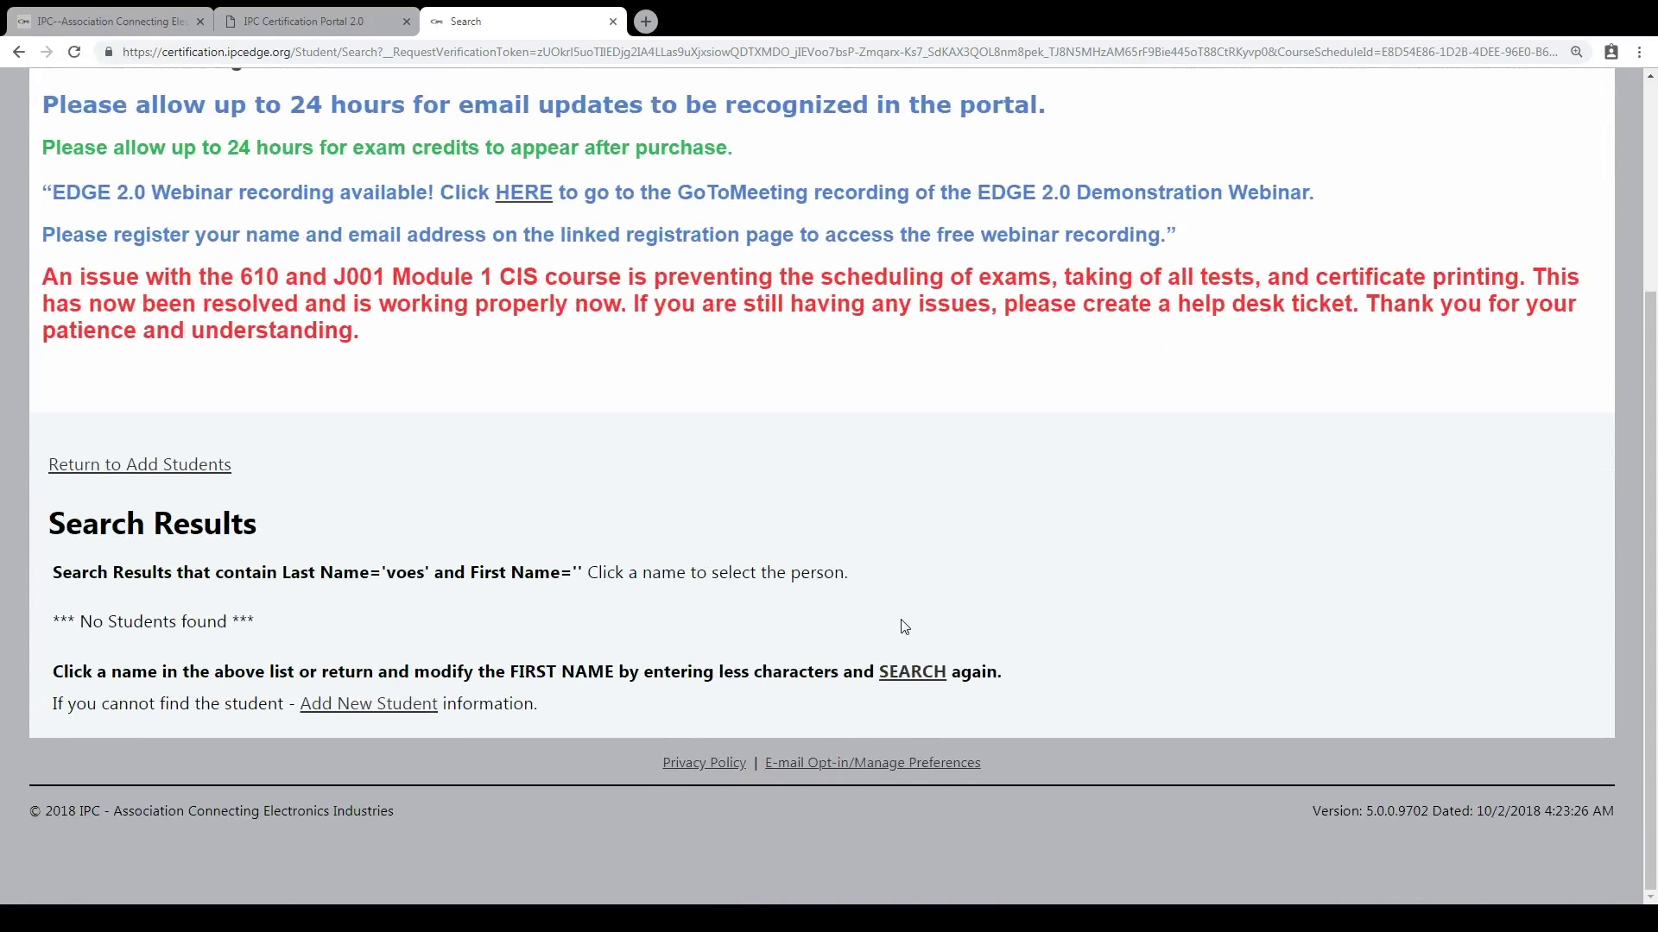
# Open the form for adding a new student and examine its contact, company, address and e-mail fields.
pyautogui.click(421, 706)
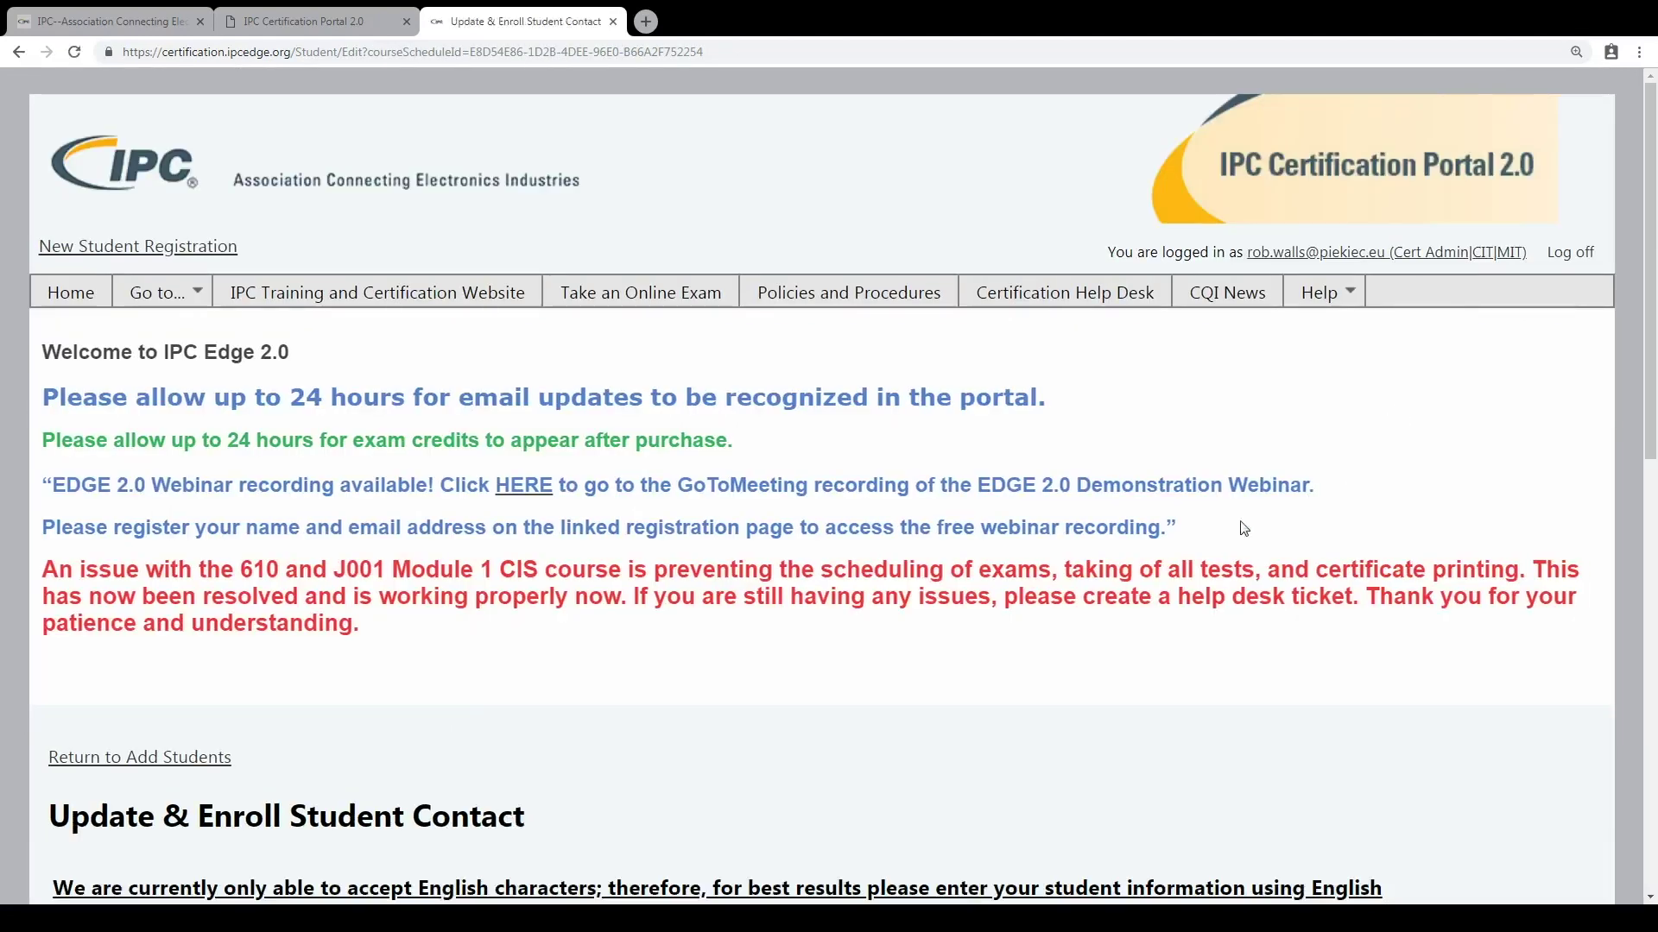
pyautogui.scroll(-9, 1113, 566)
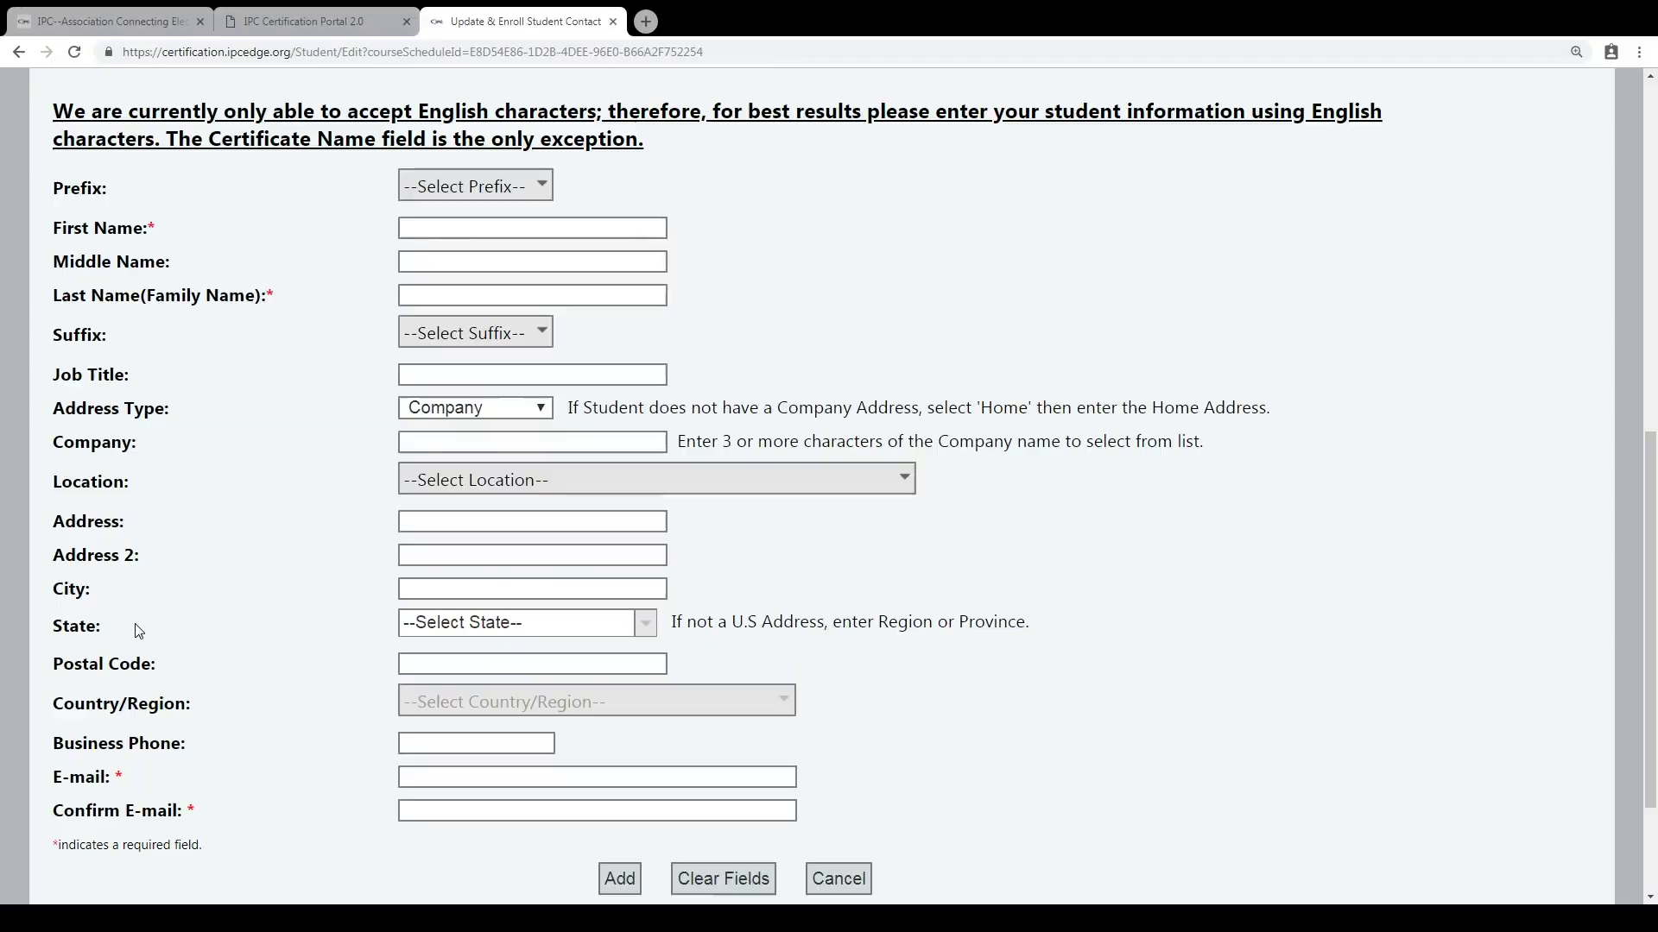
pyautogui.scroll(-2, 980, 259)
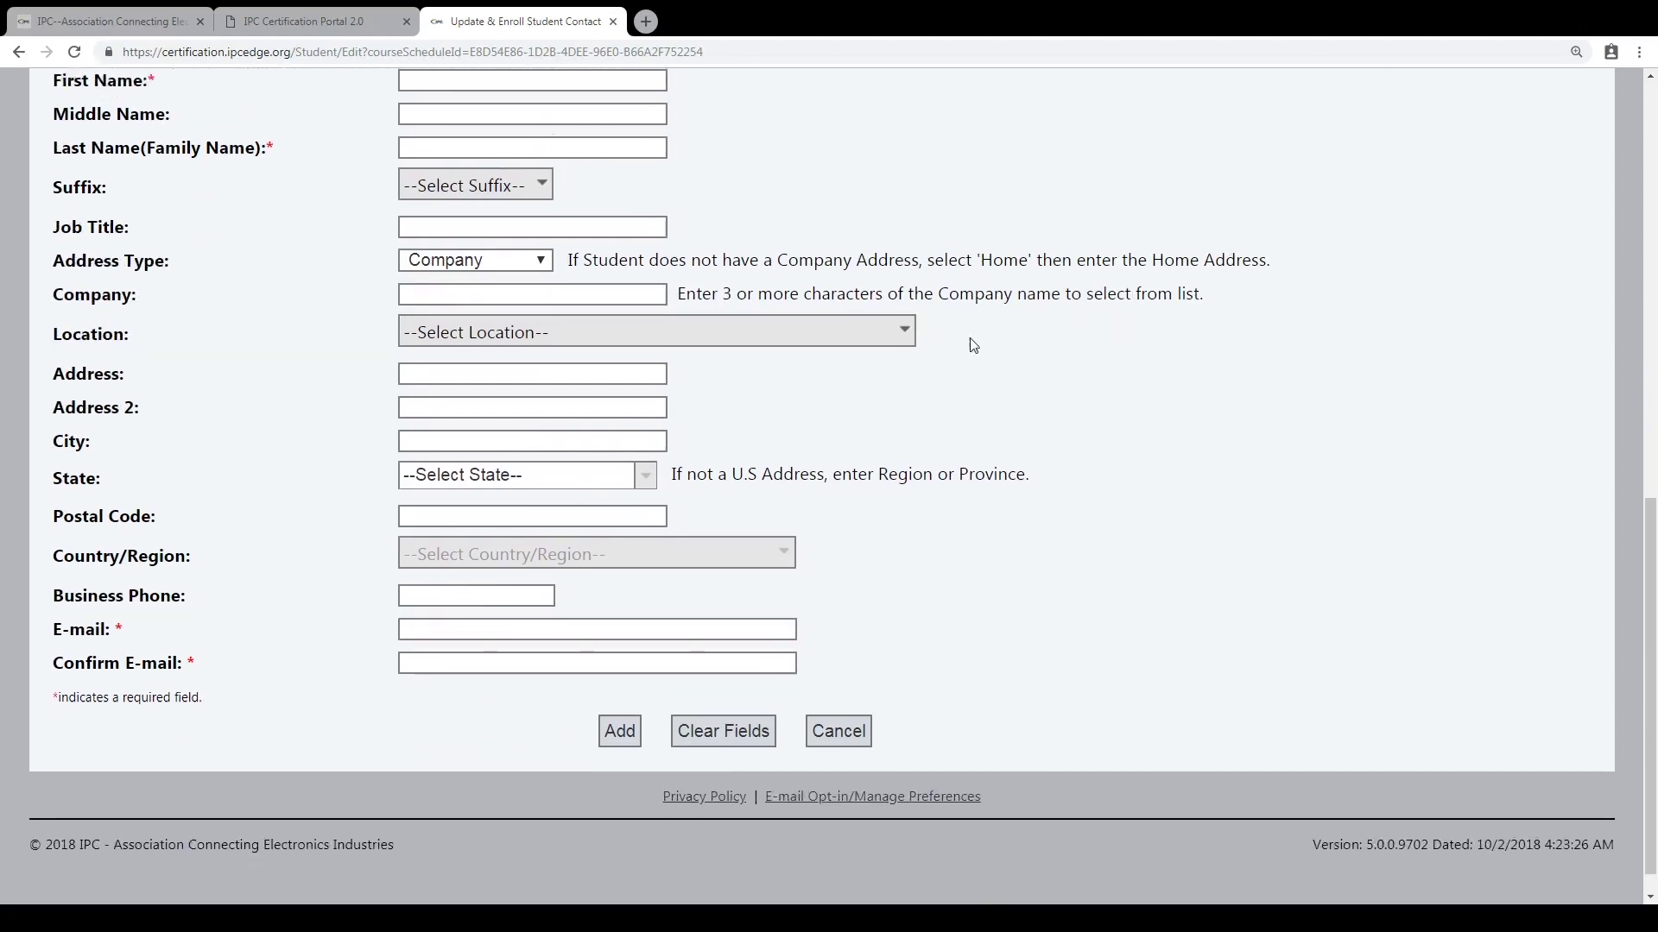
pyautogui.scroll(3, 906, 372)
pyautogui.scroll(-2, 914, 406)
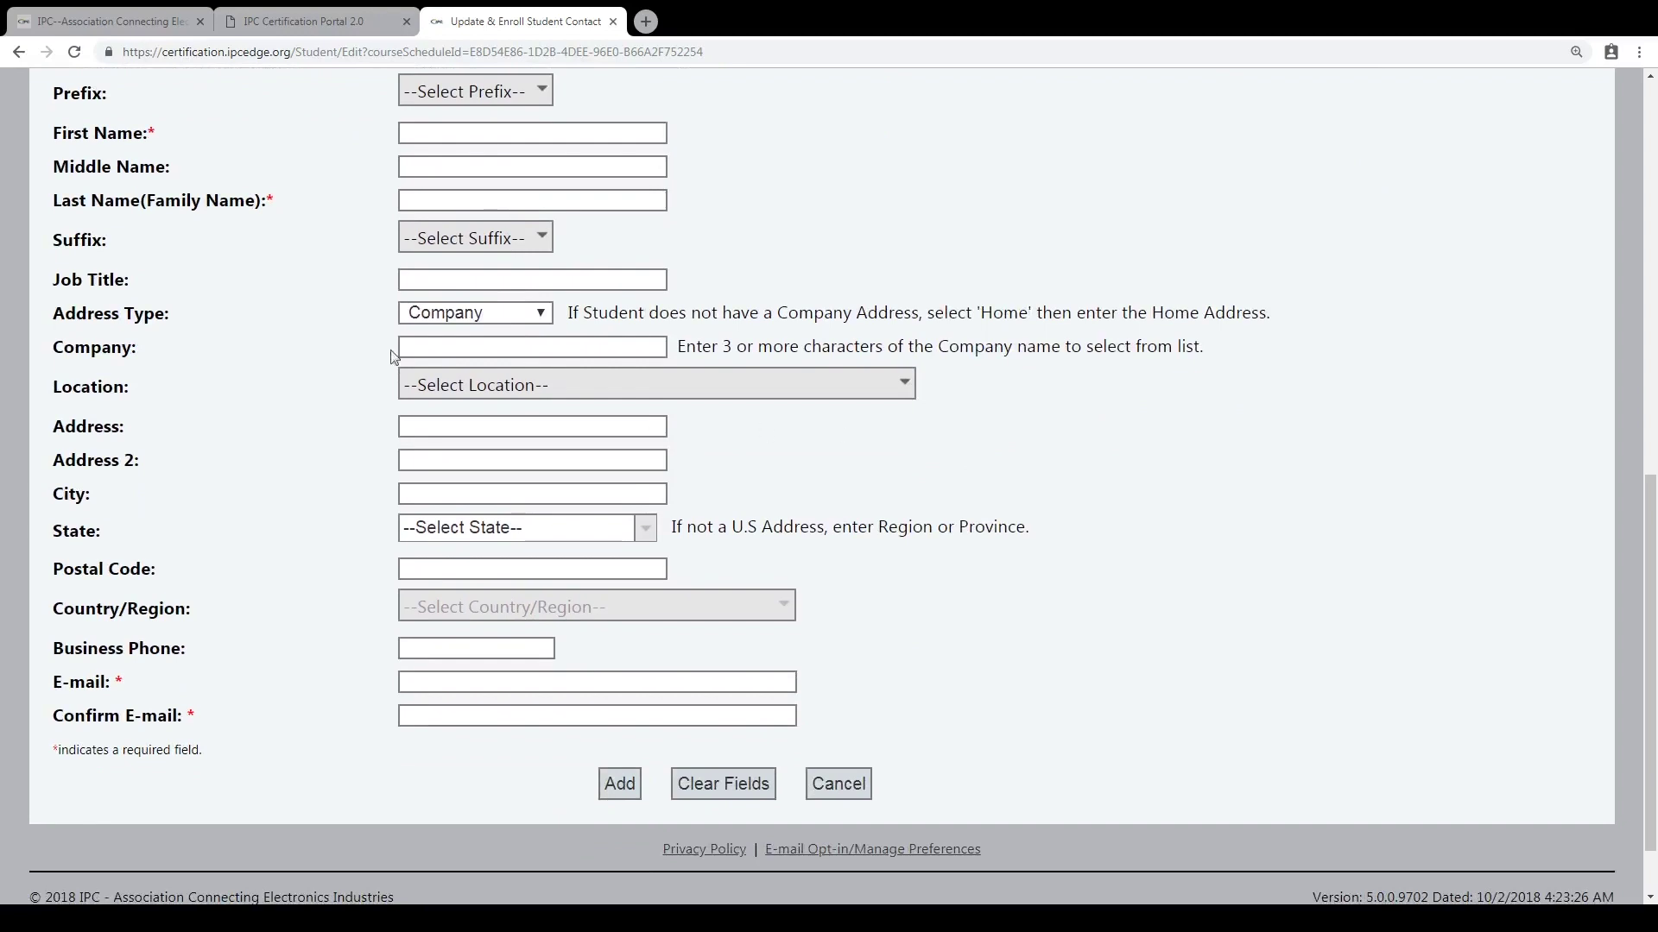
# Leave the new student form without adding anyone and return to the class details through the enrollment page.
pyautogui.click(18, 52)
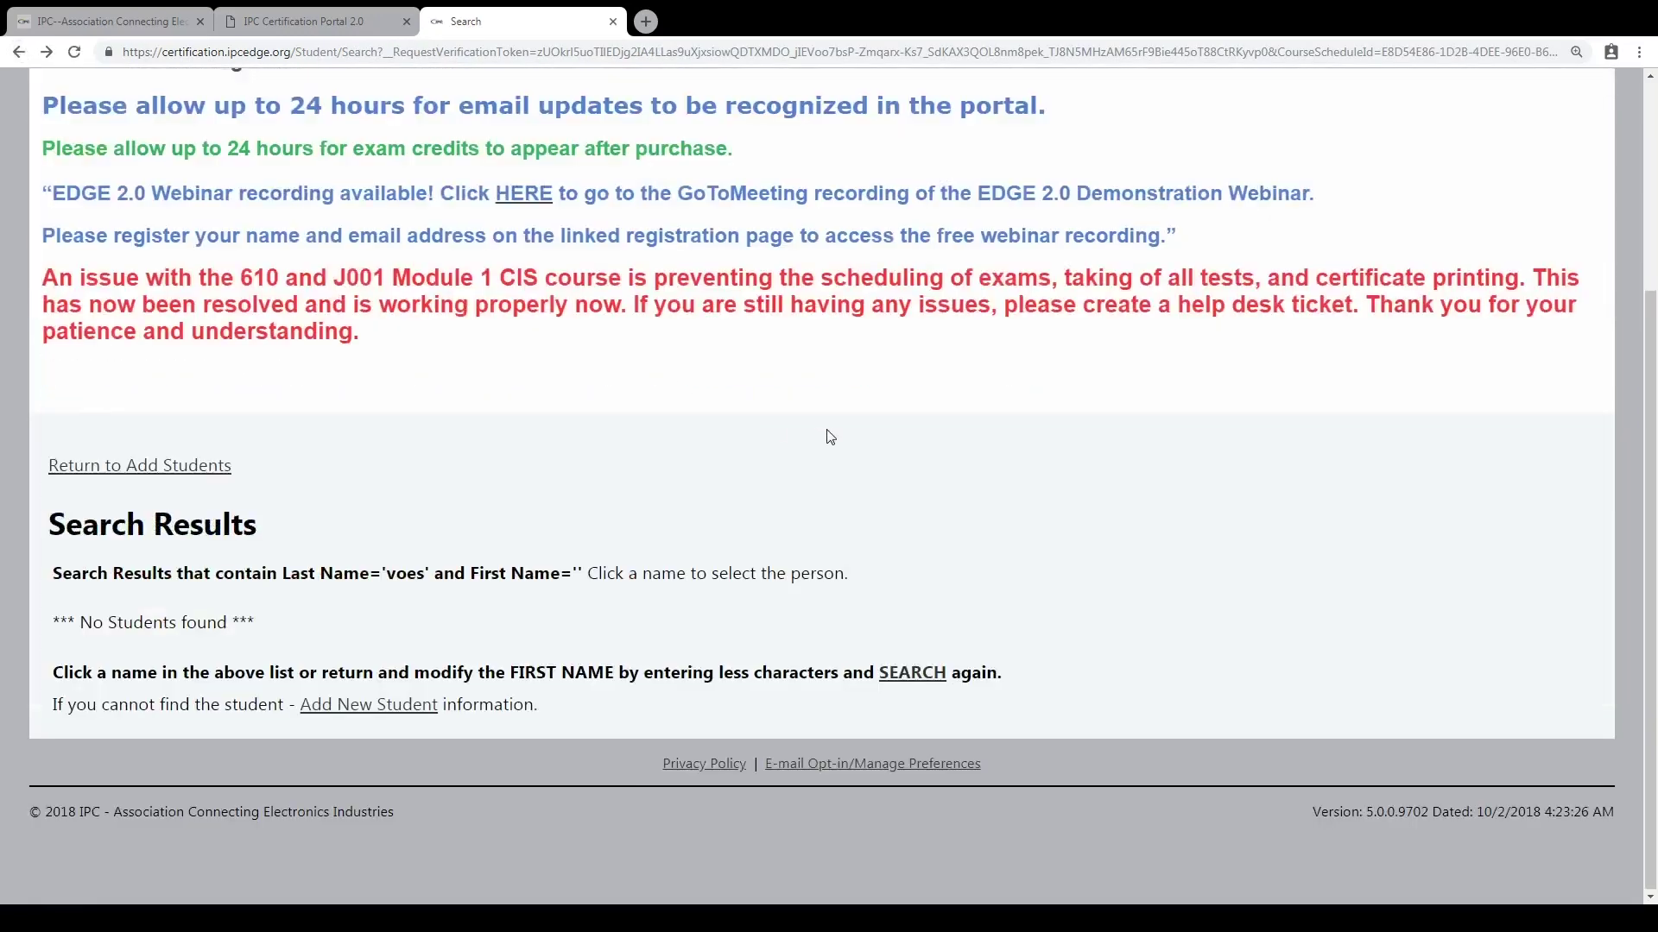
pyautogui.click(205, 466)
pyautogui.scroll(-2, 656, 494)
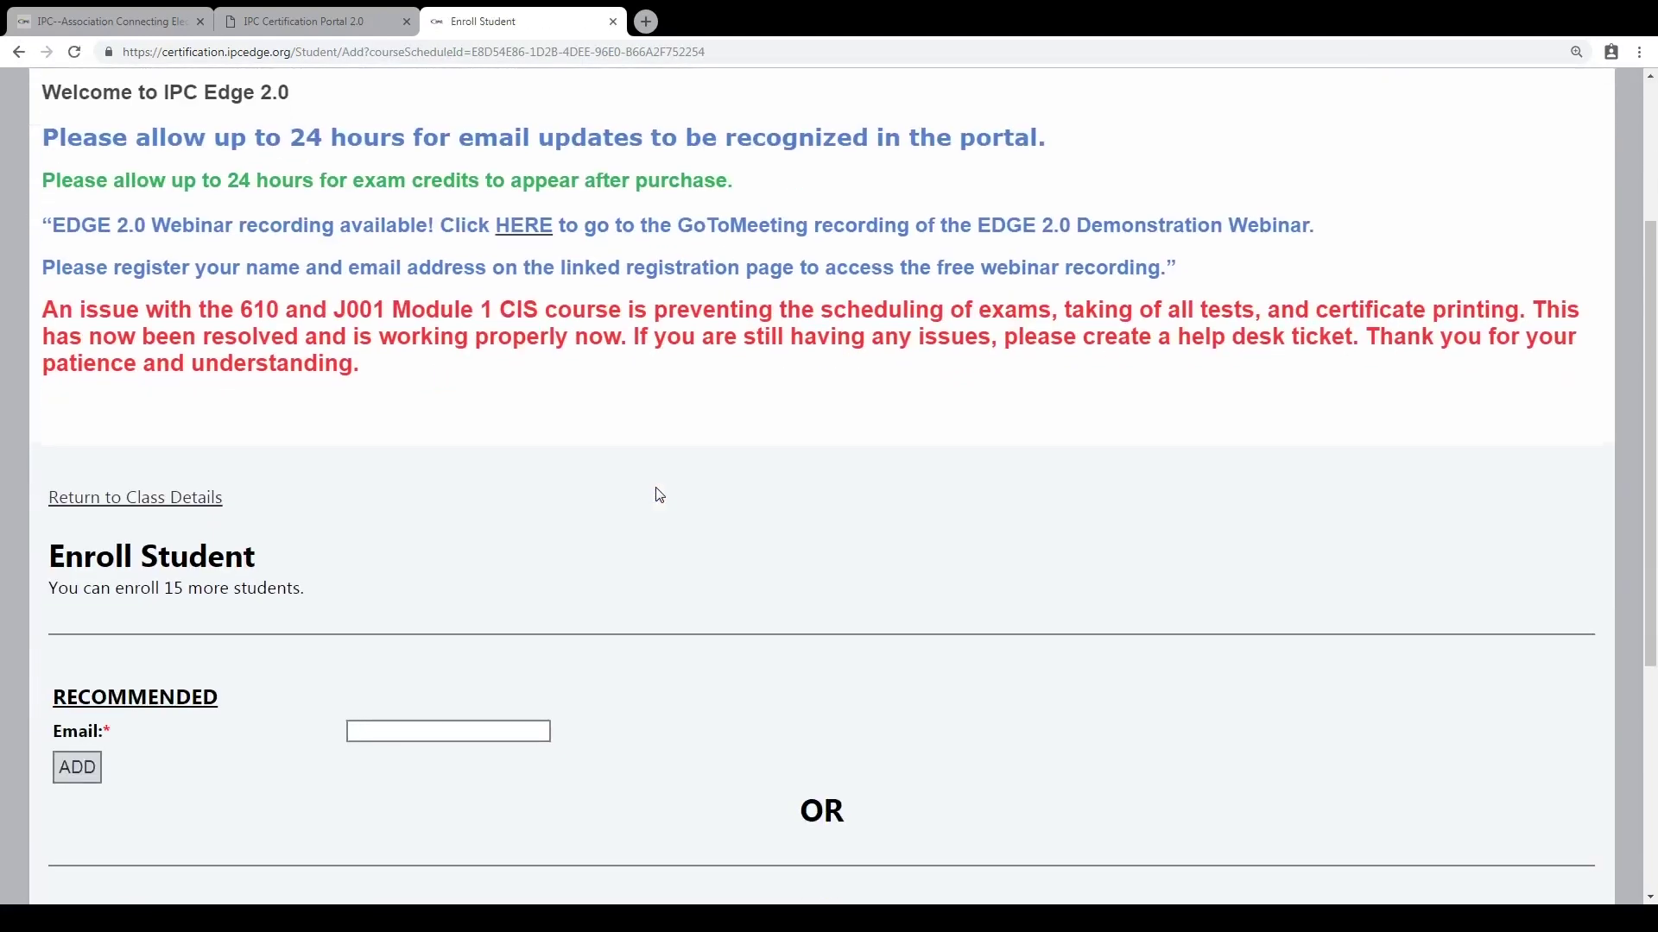
pyautogui.click(211, 412)
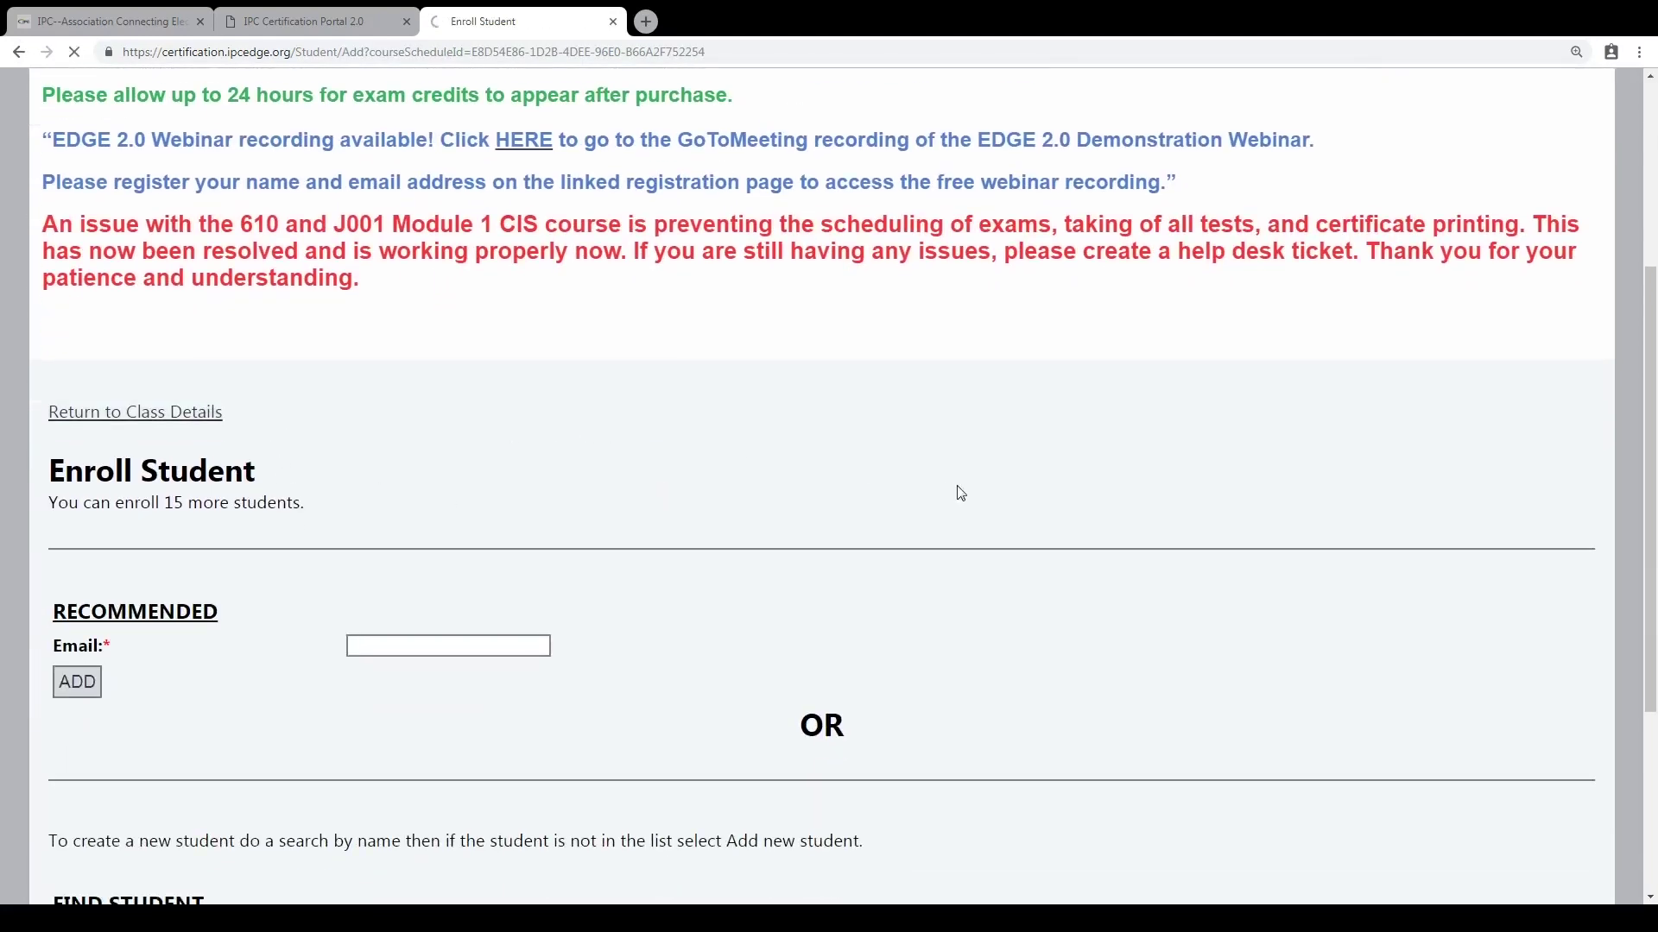
pyautogui.scroll(6, 606, 452)
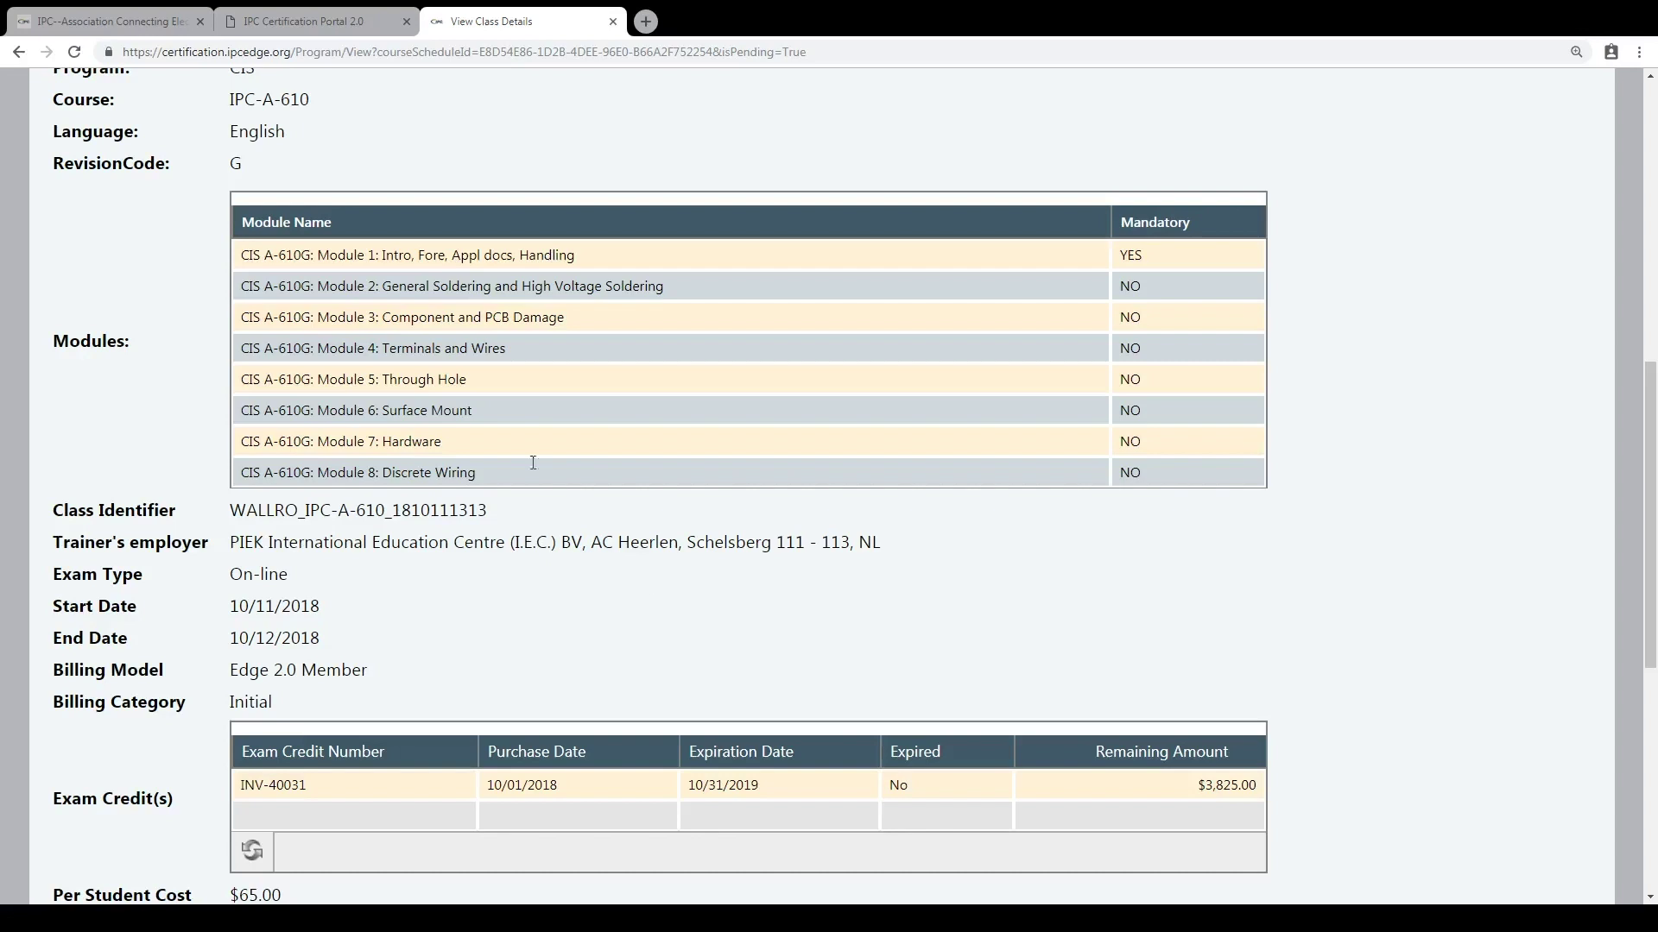
# Edit the class to change its exam type to On-line Print, and save the class.
pyautogui.scroll(-3, 677, 579)
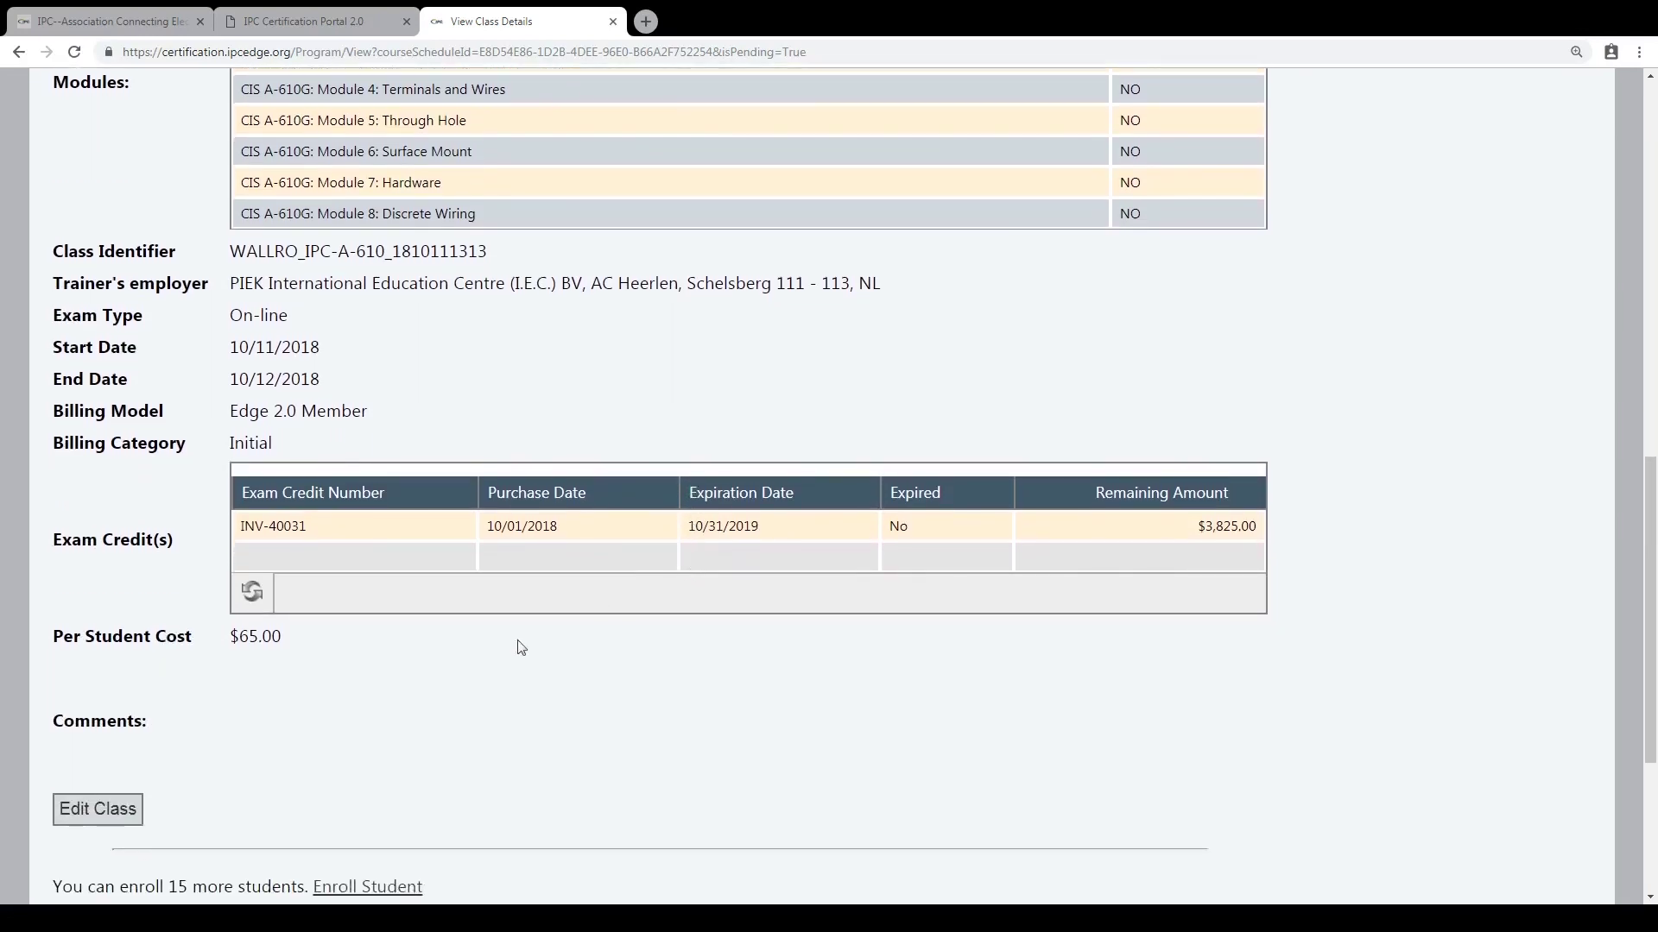
pyautogui.click(115, 816)
pyautogui.scroll(-3, 1094, 505)
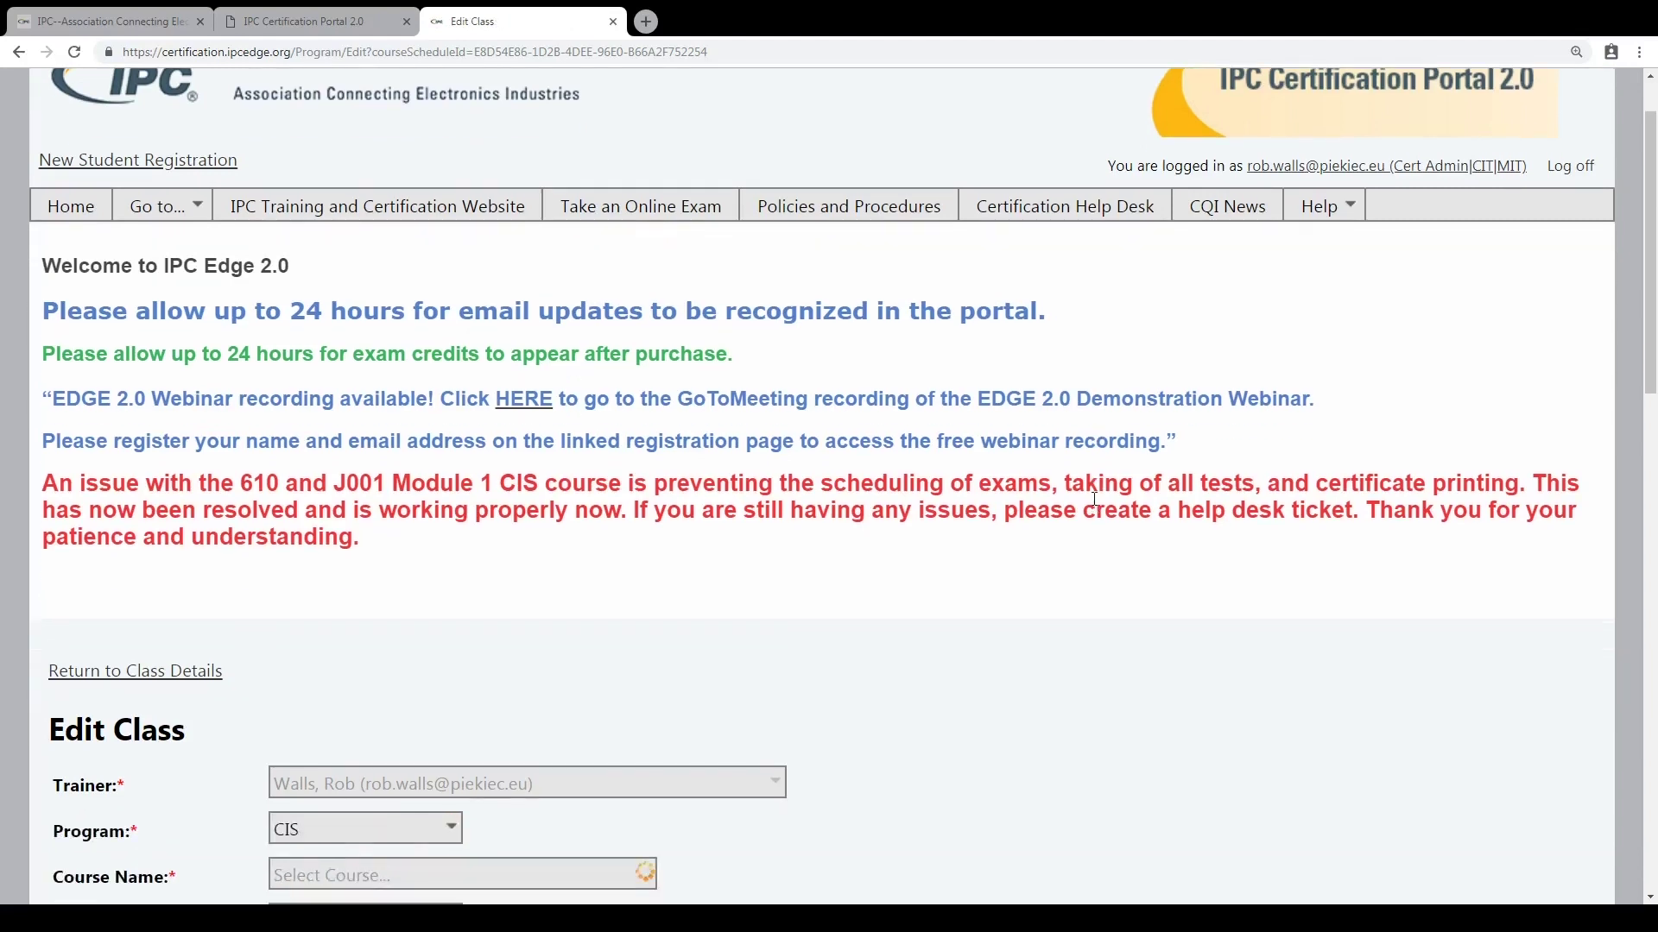
pyautogui.scroll(-5, 1093, 556)
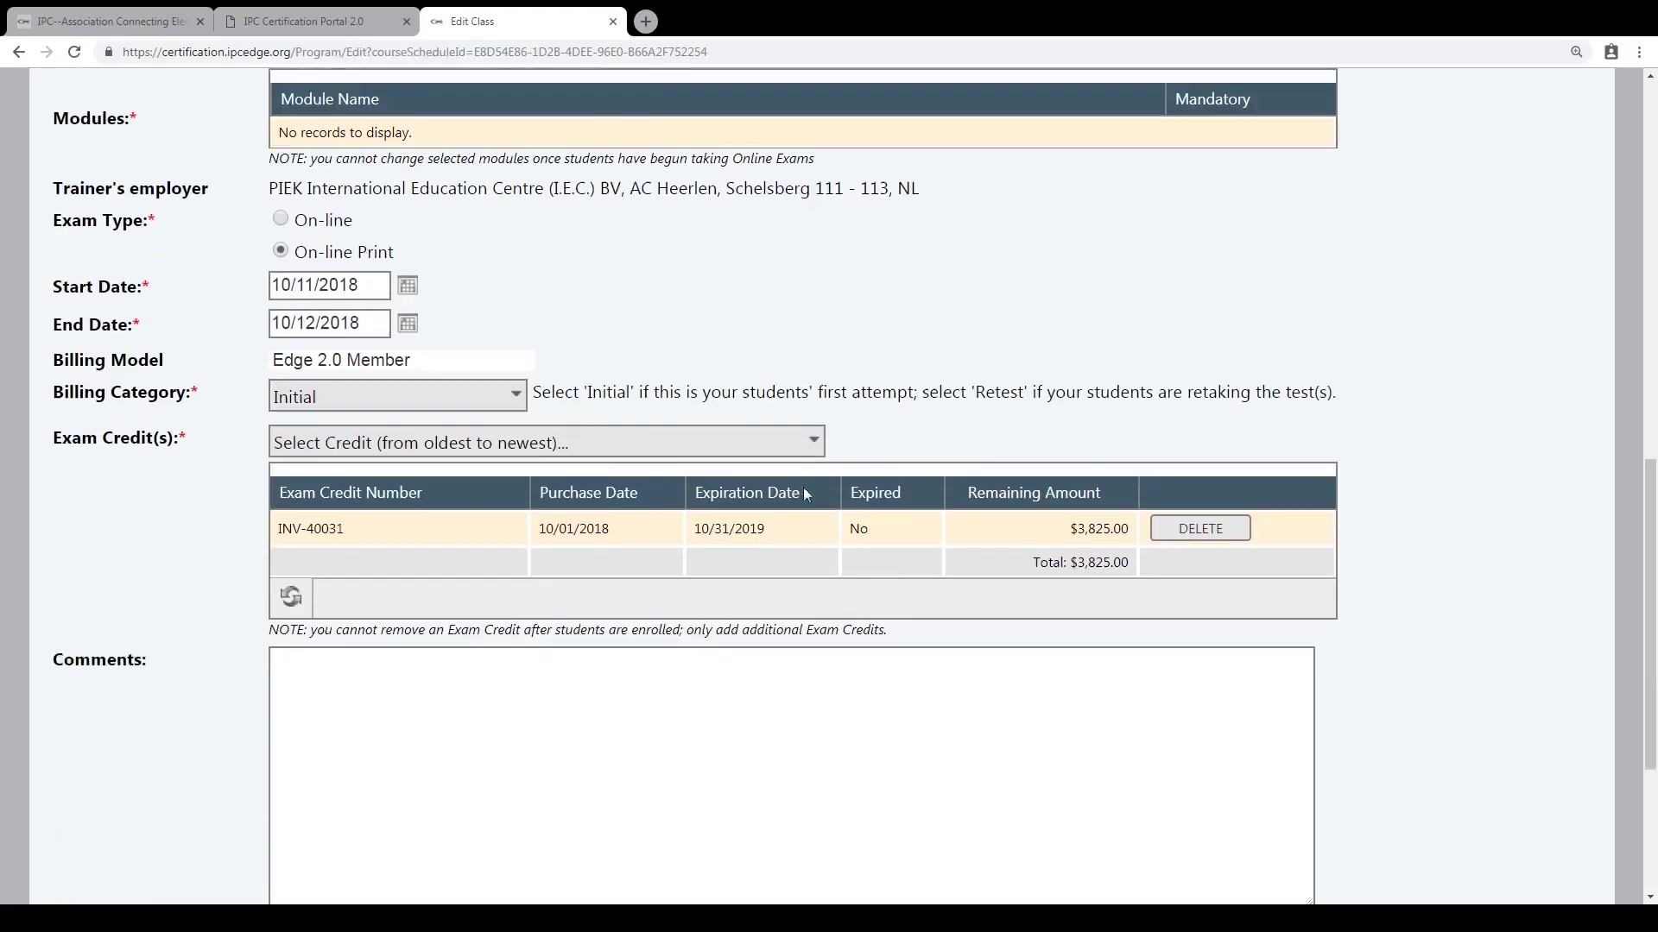
pyautogui.scroll(-2, 803, 487)
pyautogui.scroll(-1, 818, 491)
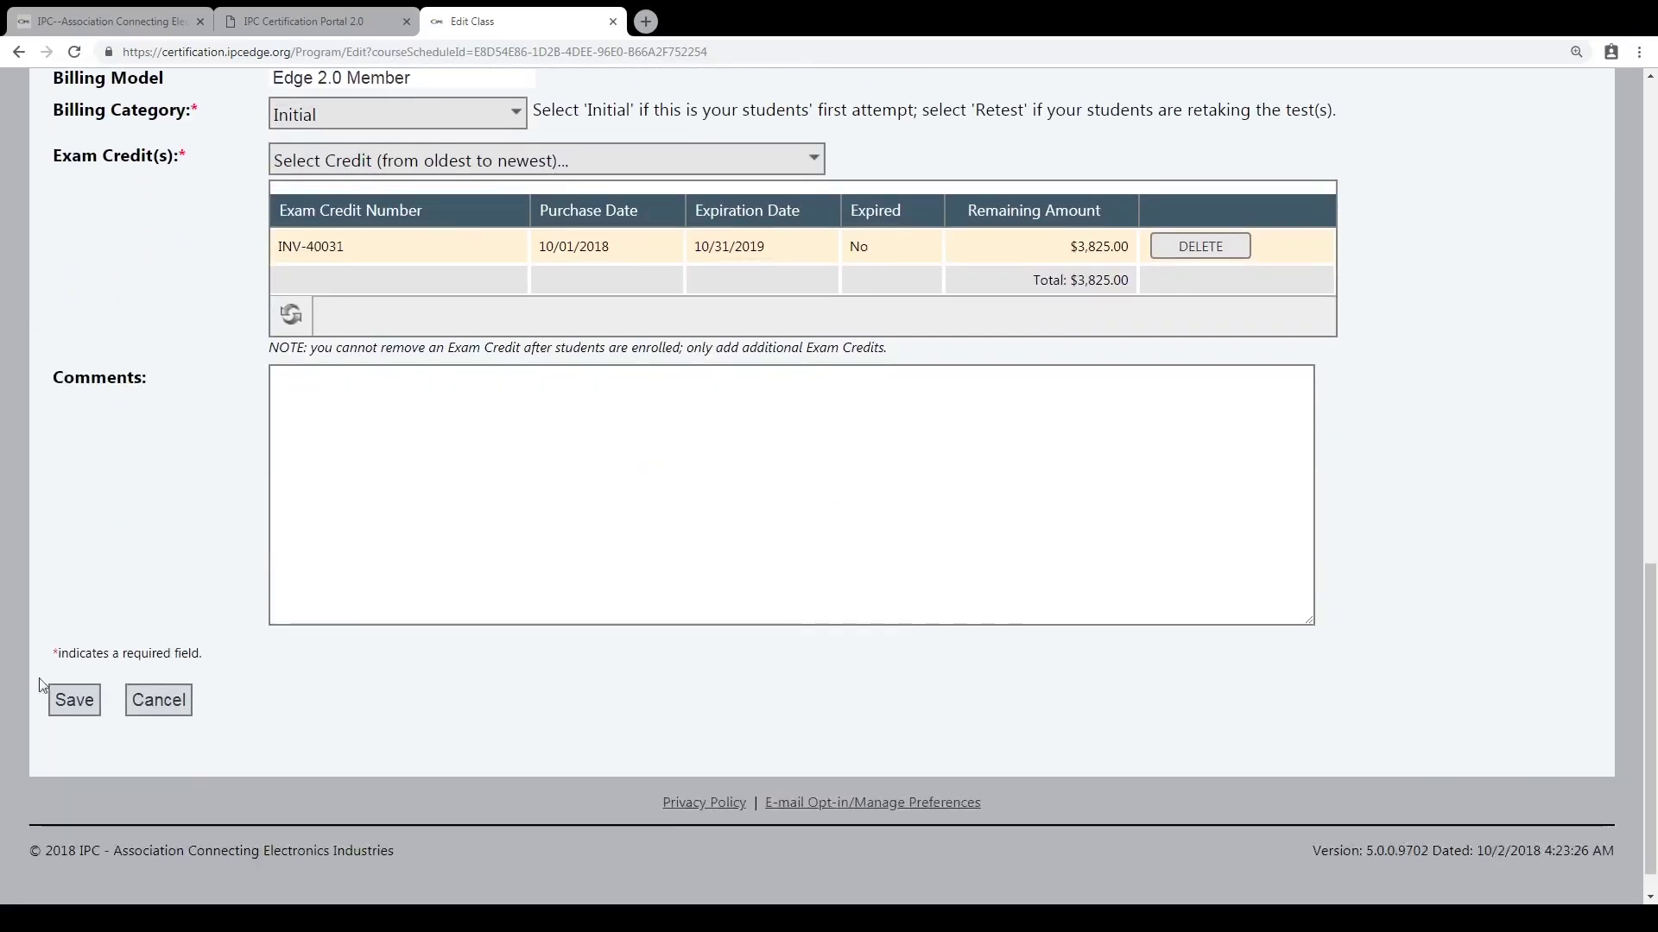
pyautogui.click(74, 701)
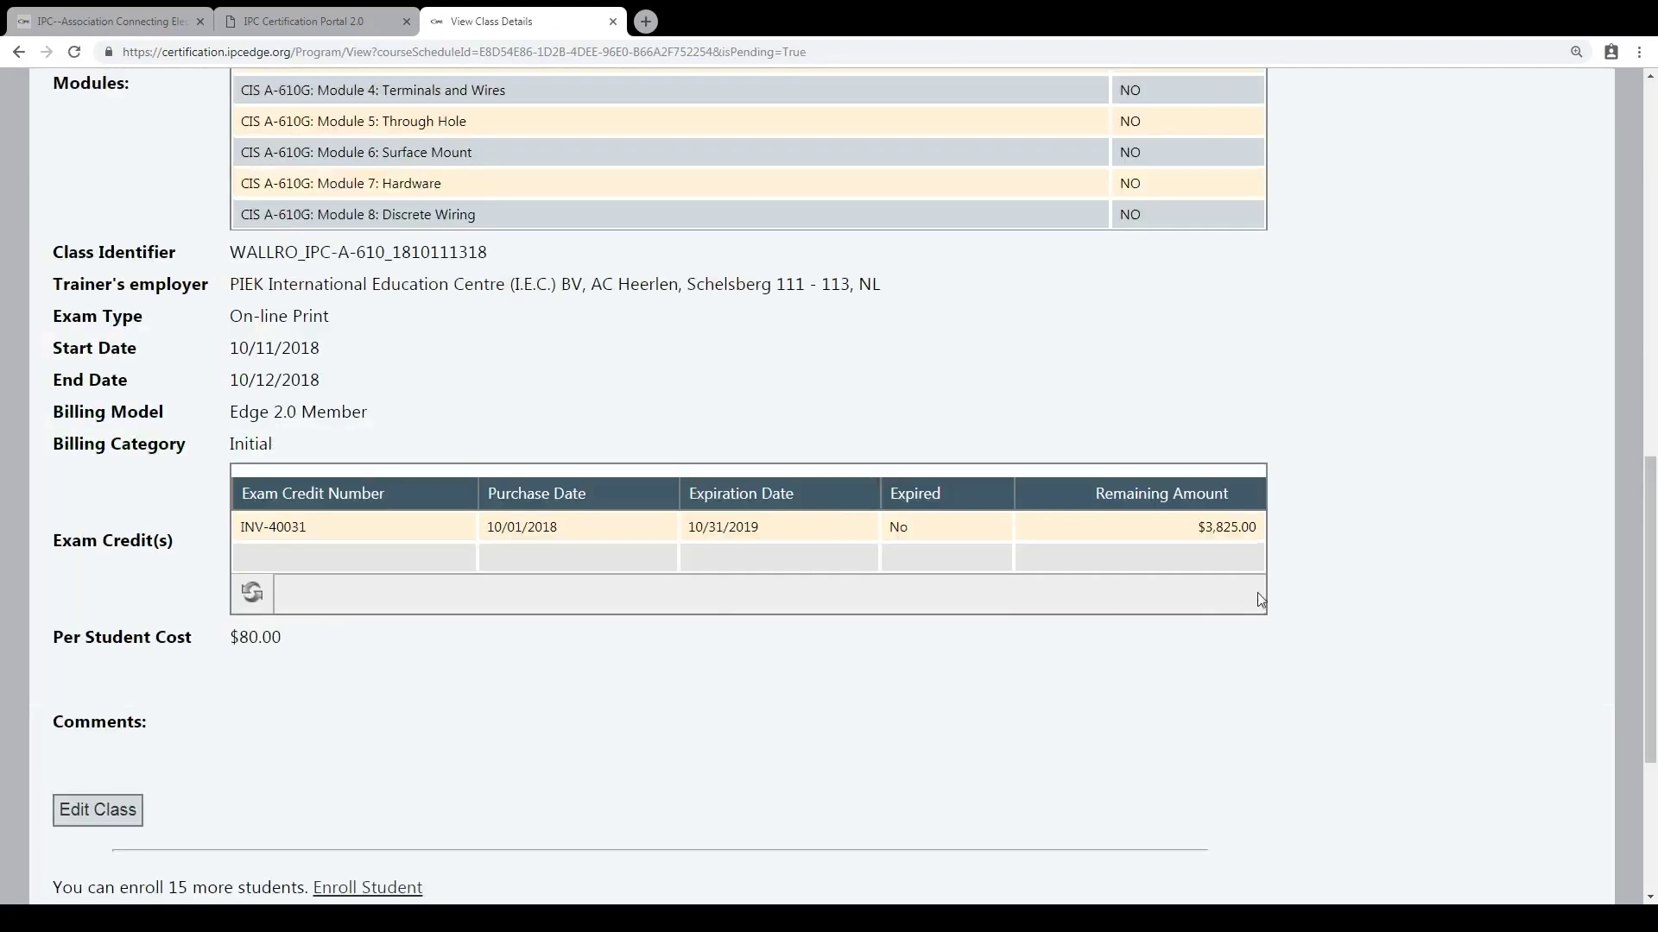
# Review the saved class details, including exam type and per-student cost, and open student enrollment for the class.
pyautogui.scroll(8, 1266, 583)
pyautogui.scroll(-2, 385, 522)
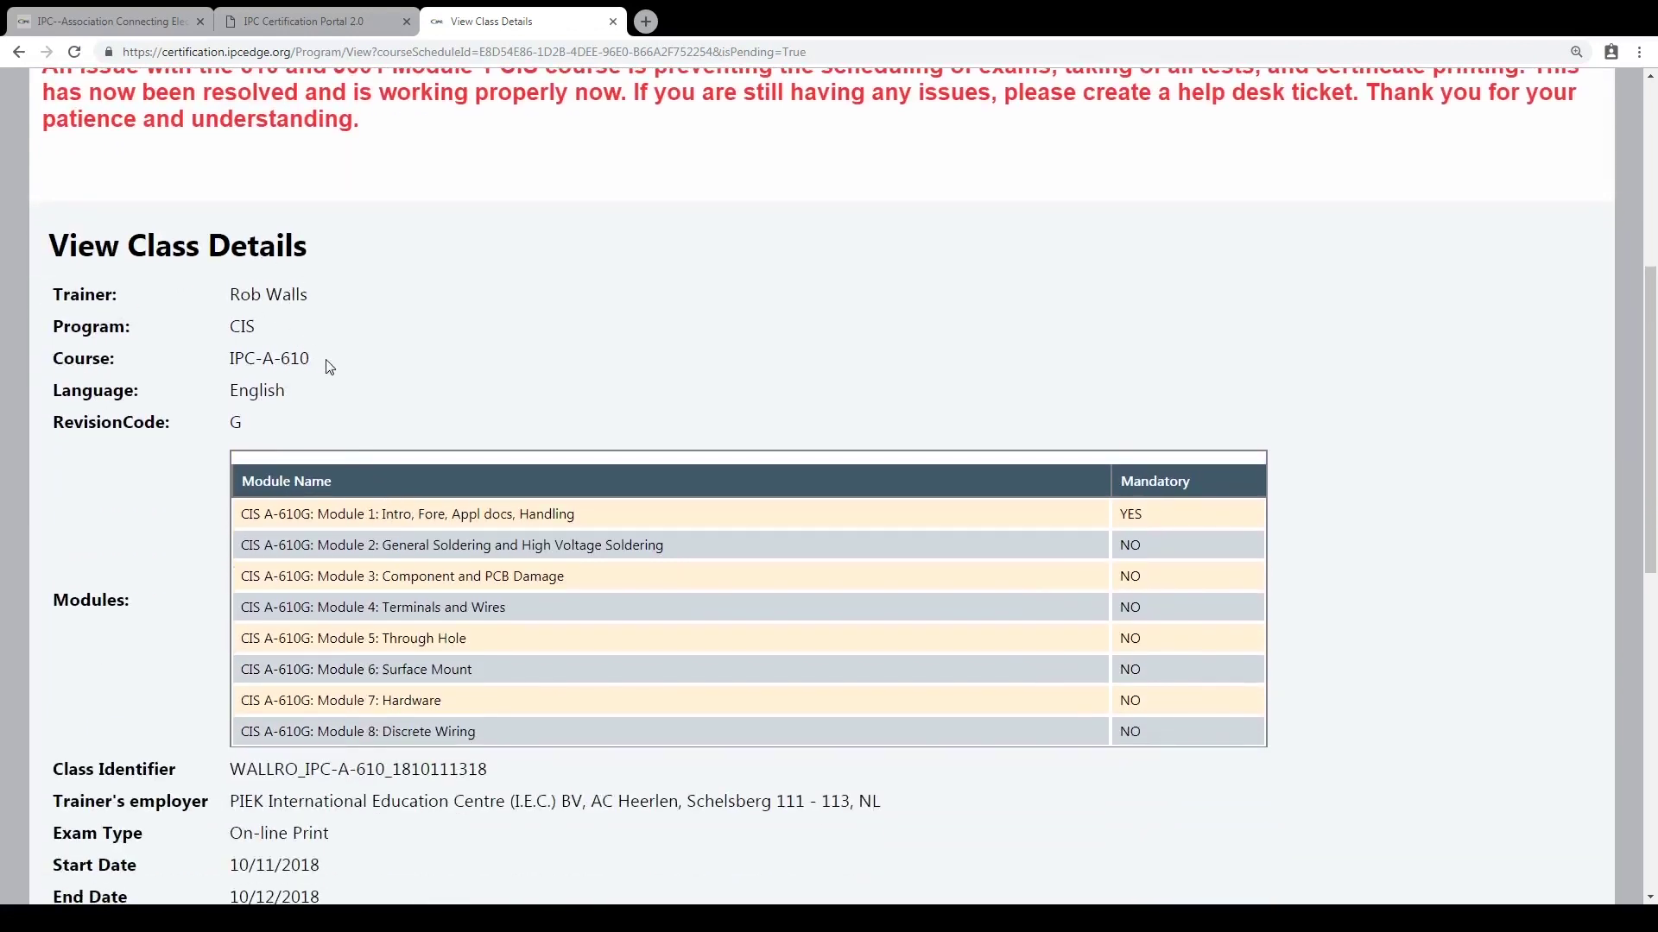
pyautogui.scroll(-5, 998, 658)
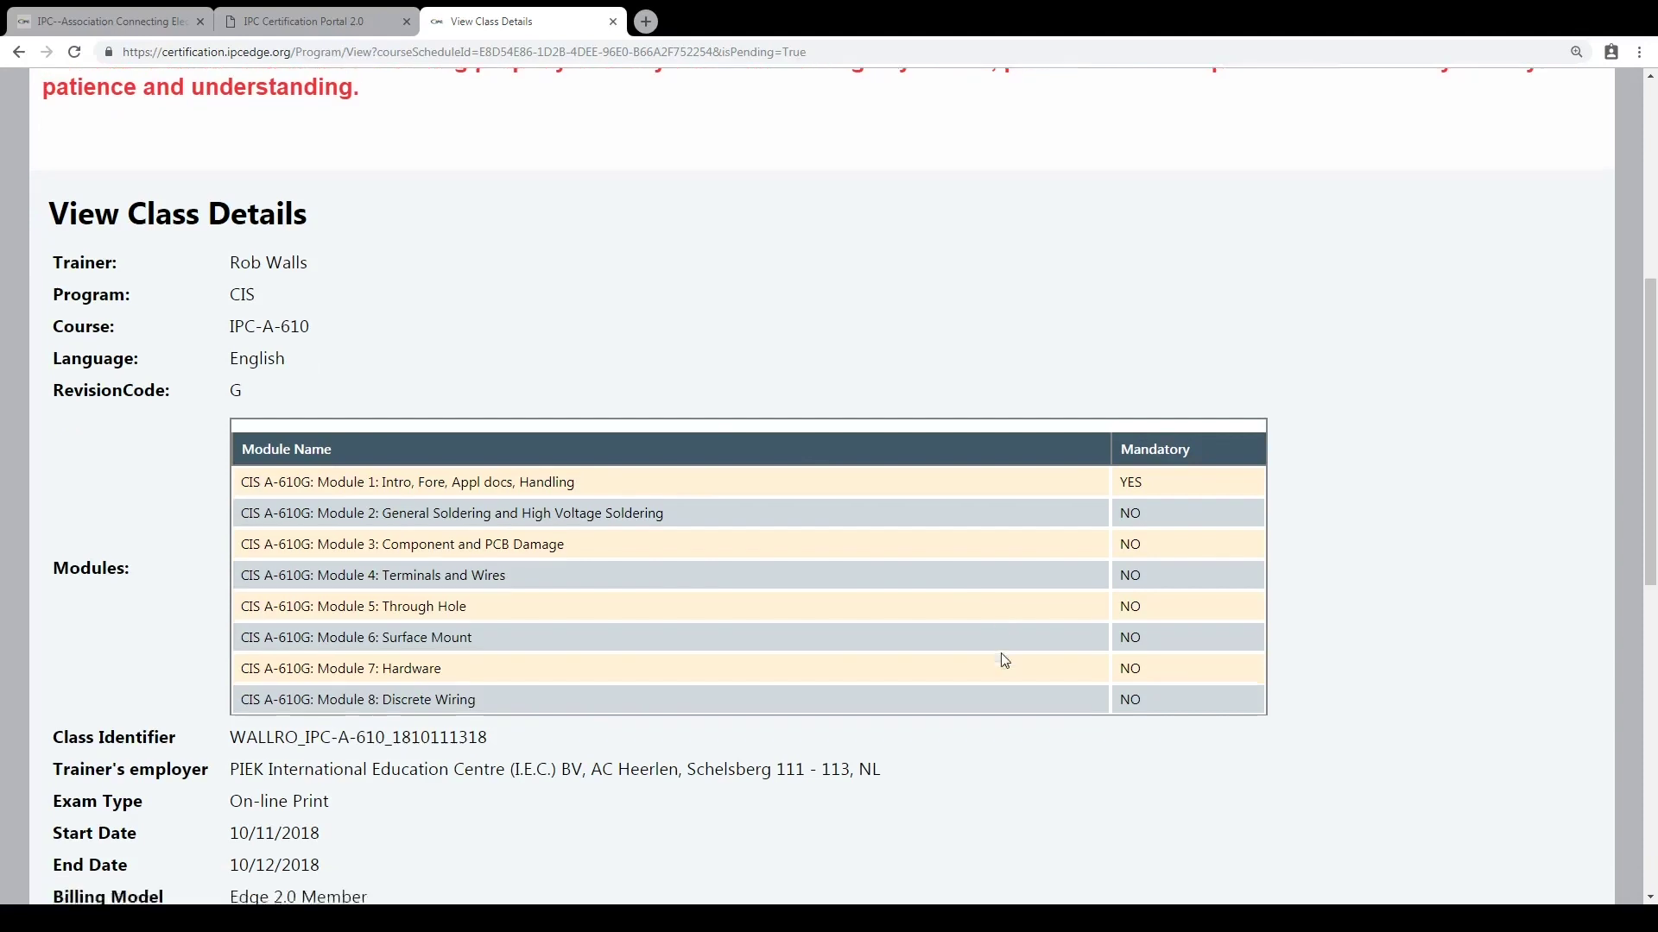
pyautogui.scroll(-3, 383, 501)
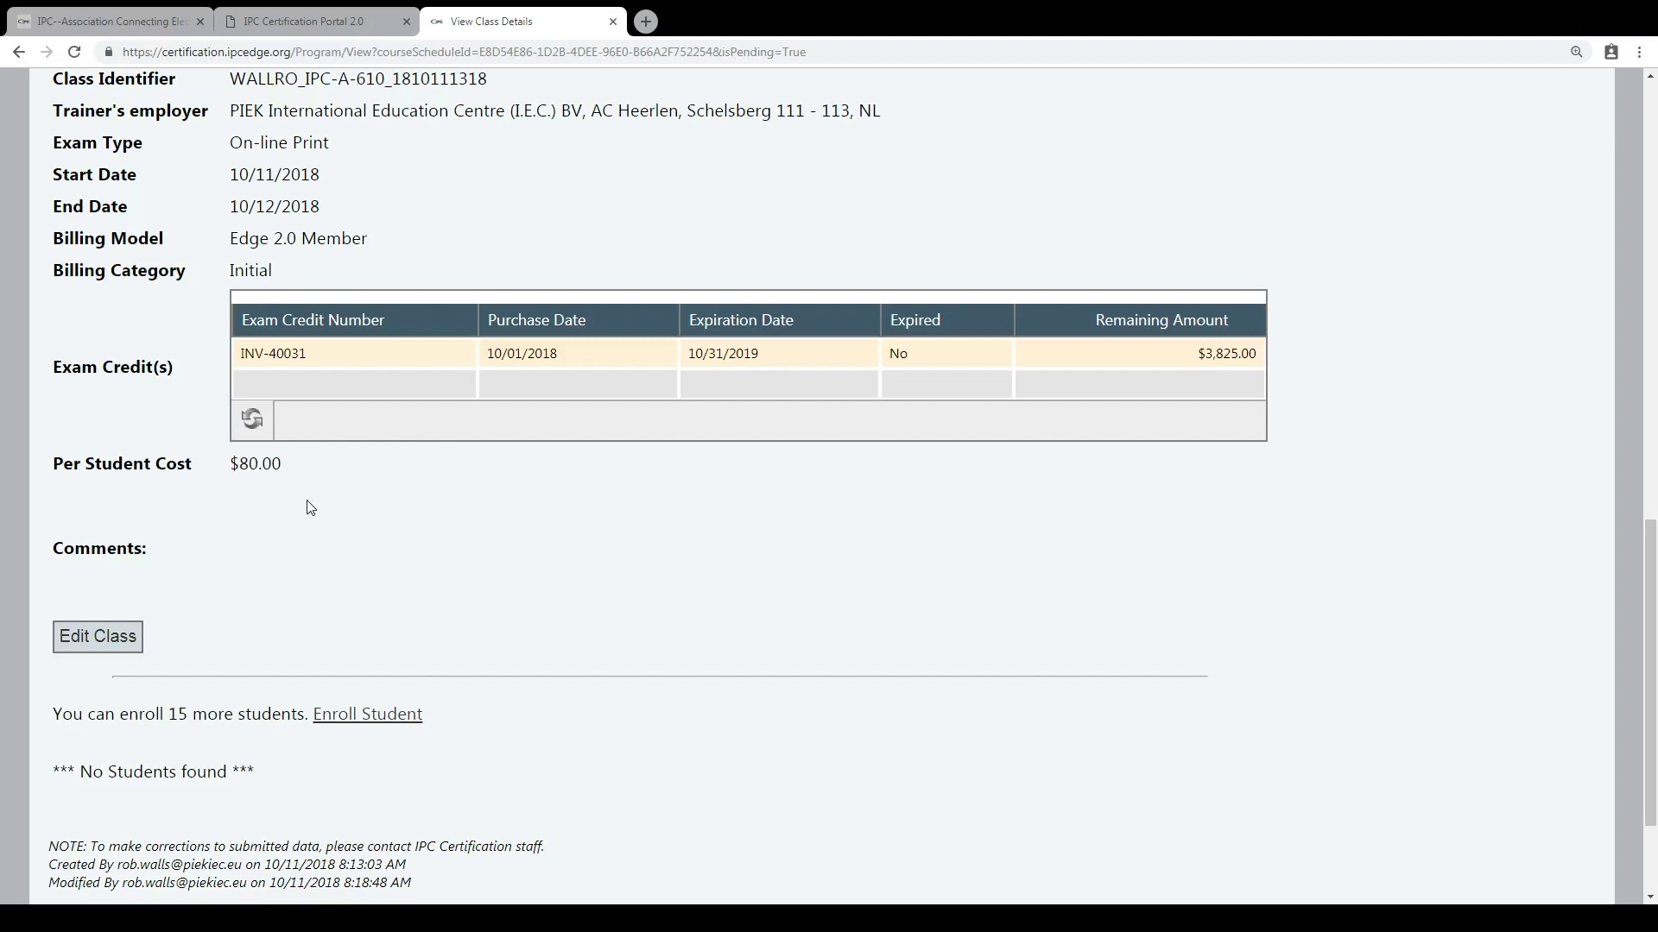
pyautogui.click(399, 715)
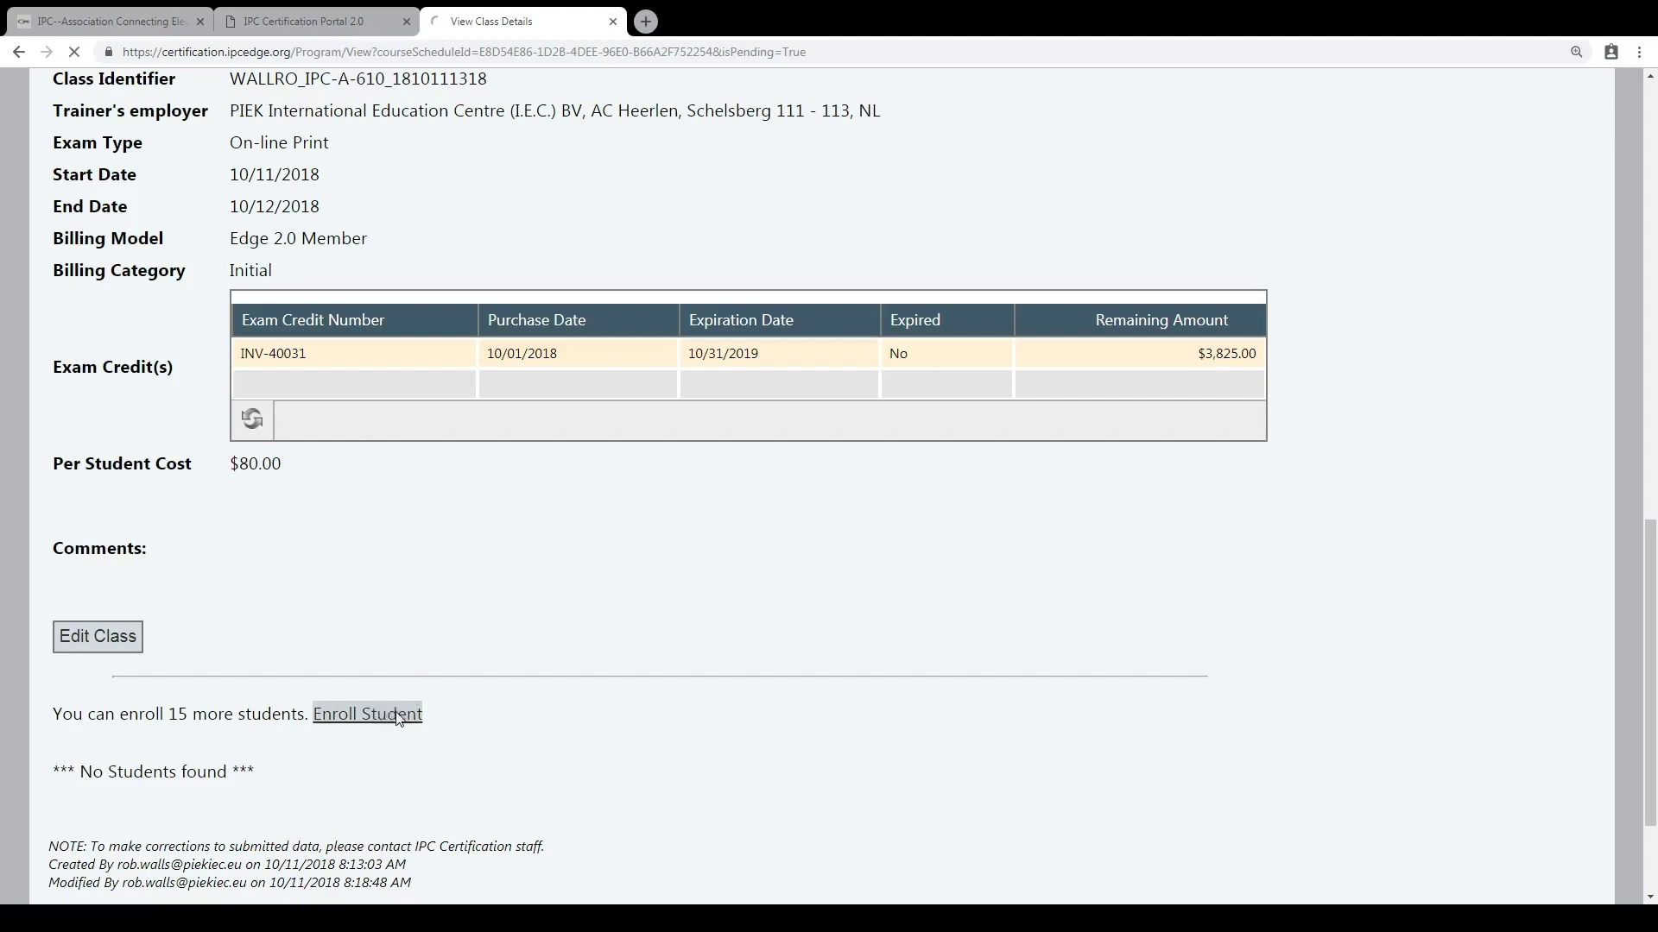
pyautogui.scroll(-4, 618, 647)
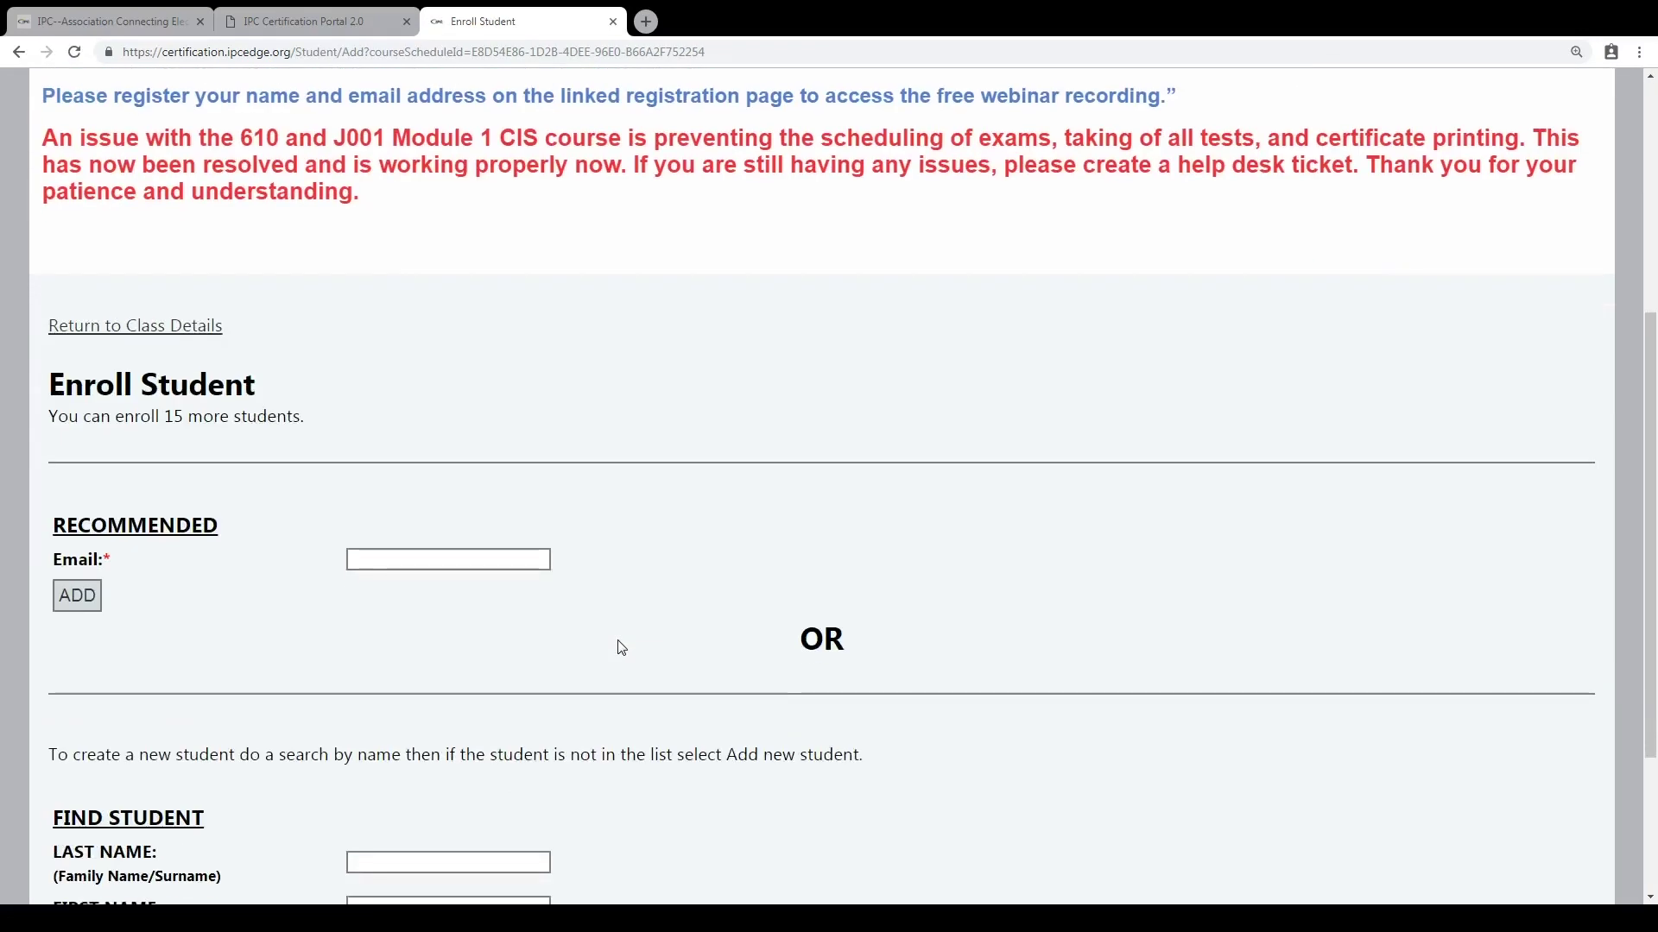
# Try to add a student by e-mail address, return to the enrollment page and clear the e-mail field.
pyautogui.click(412, 557)
pyautogui.hotkey('ctrl', 'v')
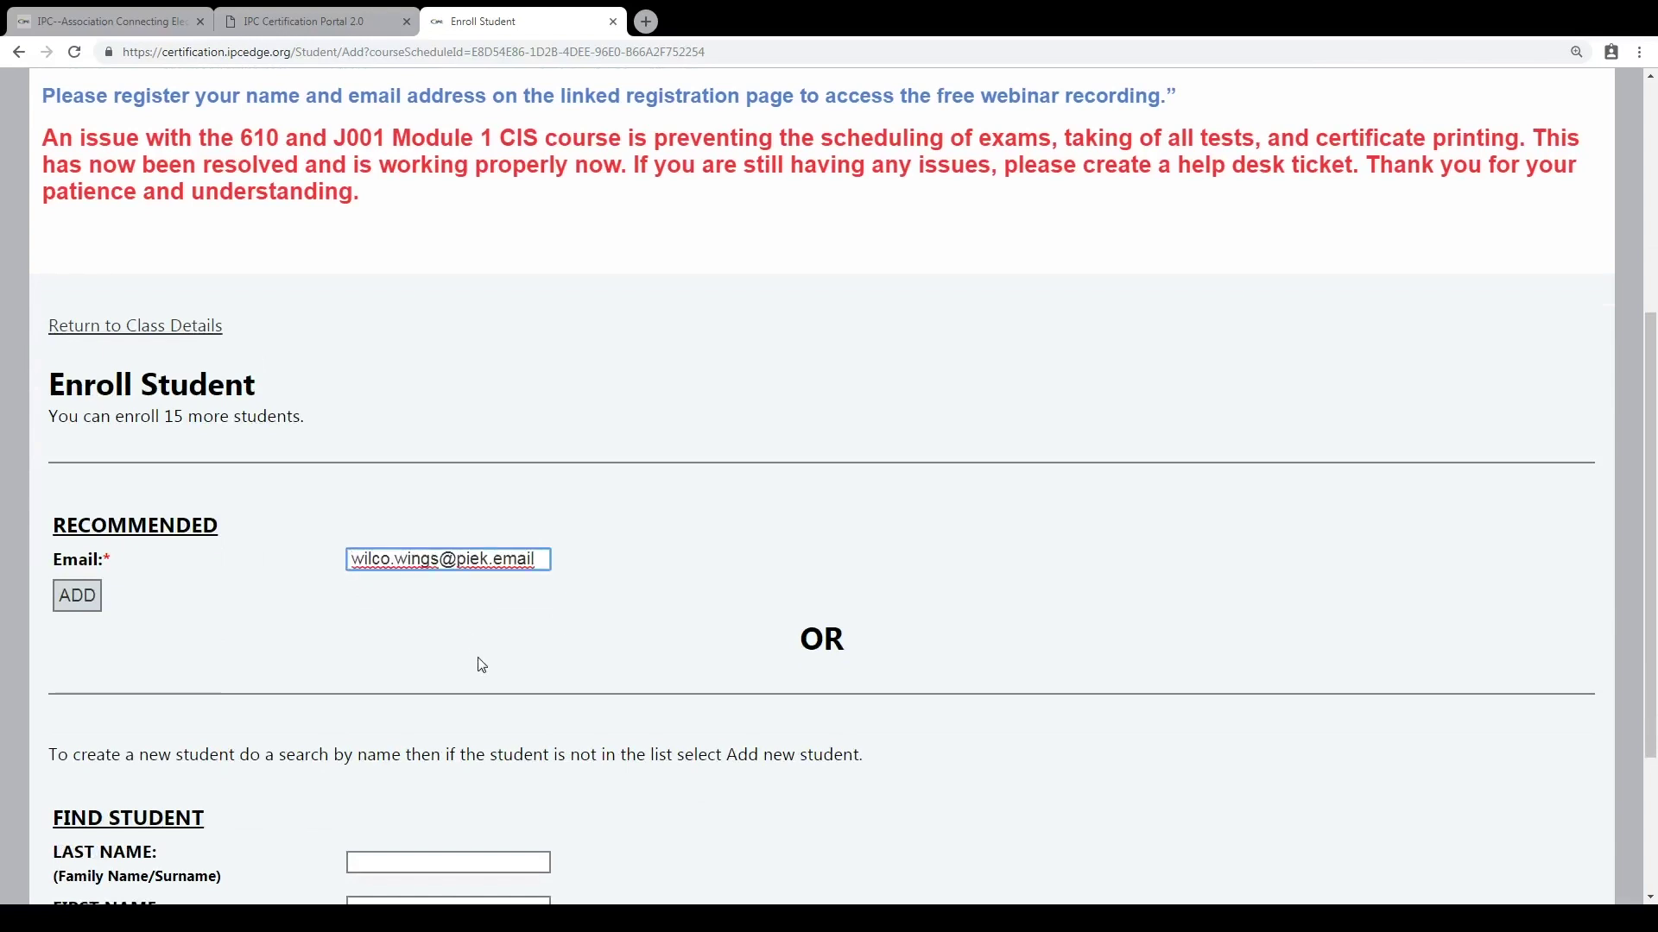
pyautogui.click(59, 595)
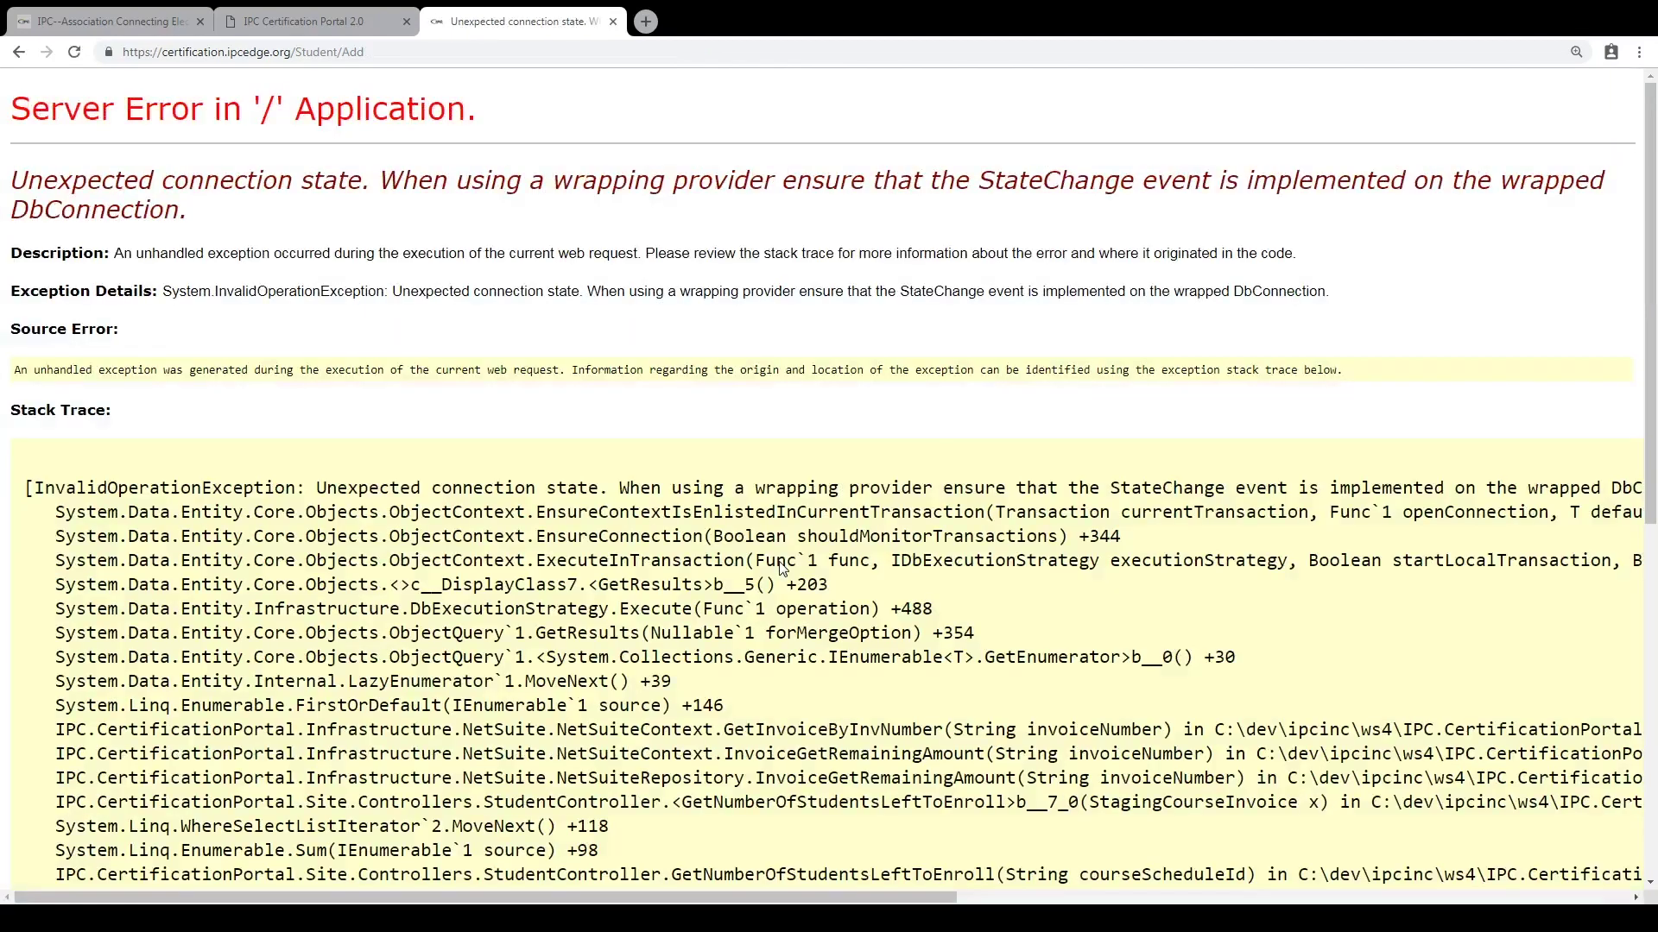
pyautogui.click(18, 52)
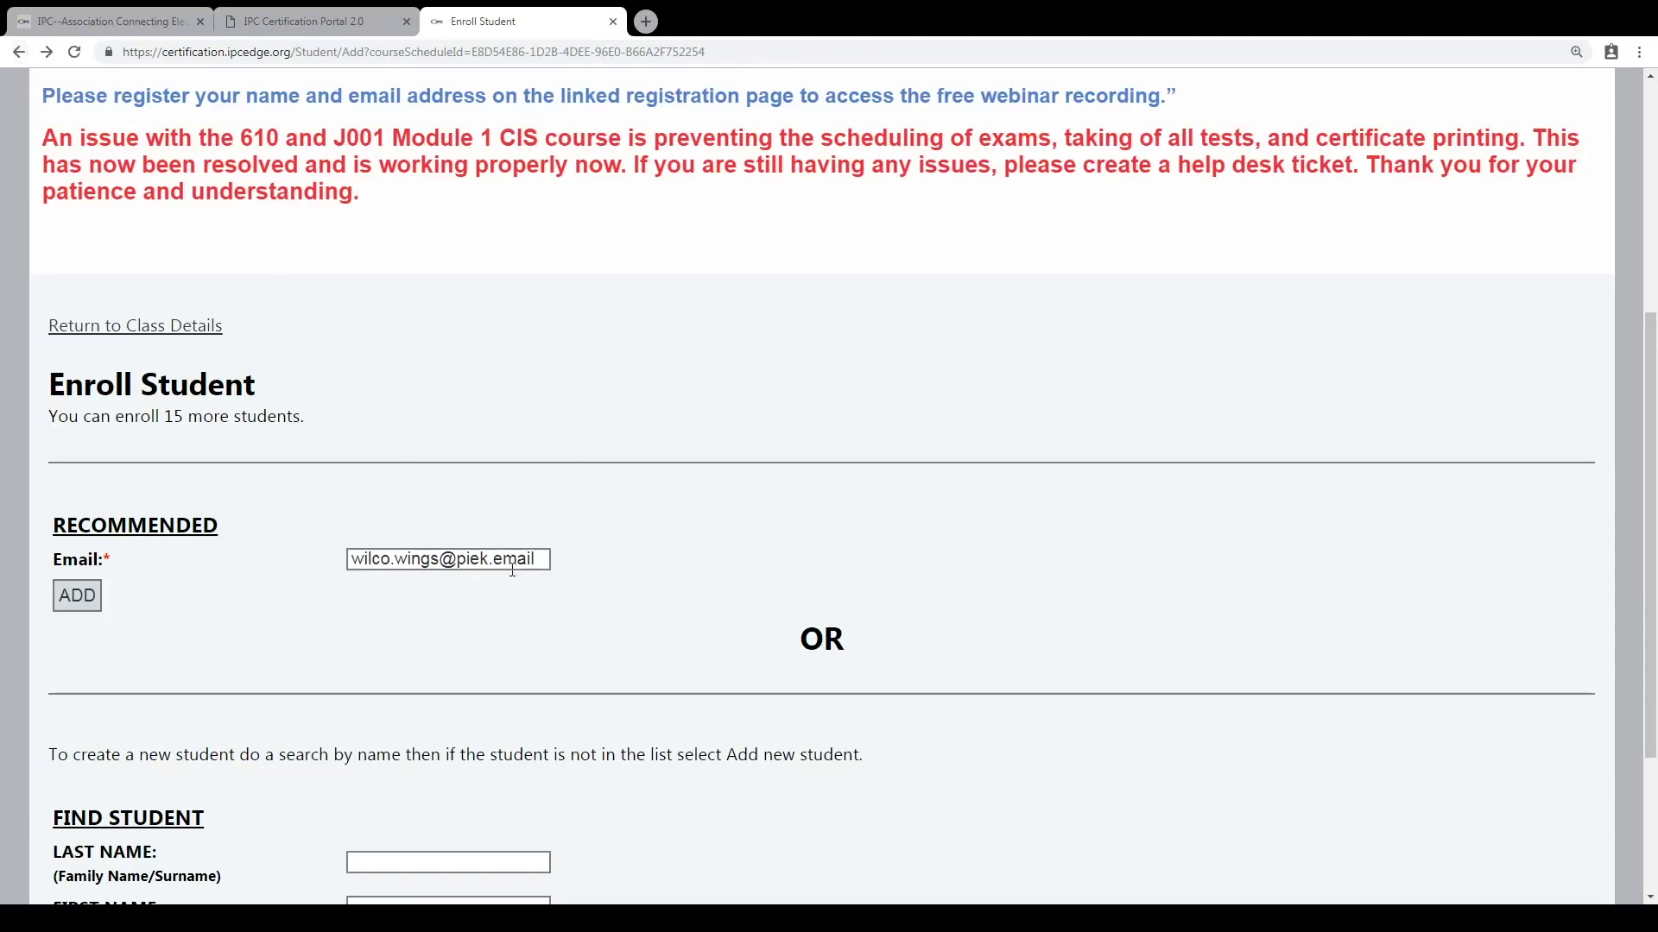
pyautogui.moveTo(529, 556); pyautogui.dragTo(337, 552)
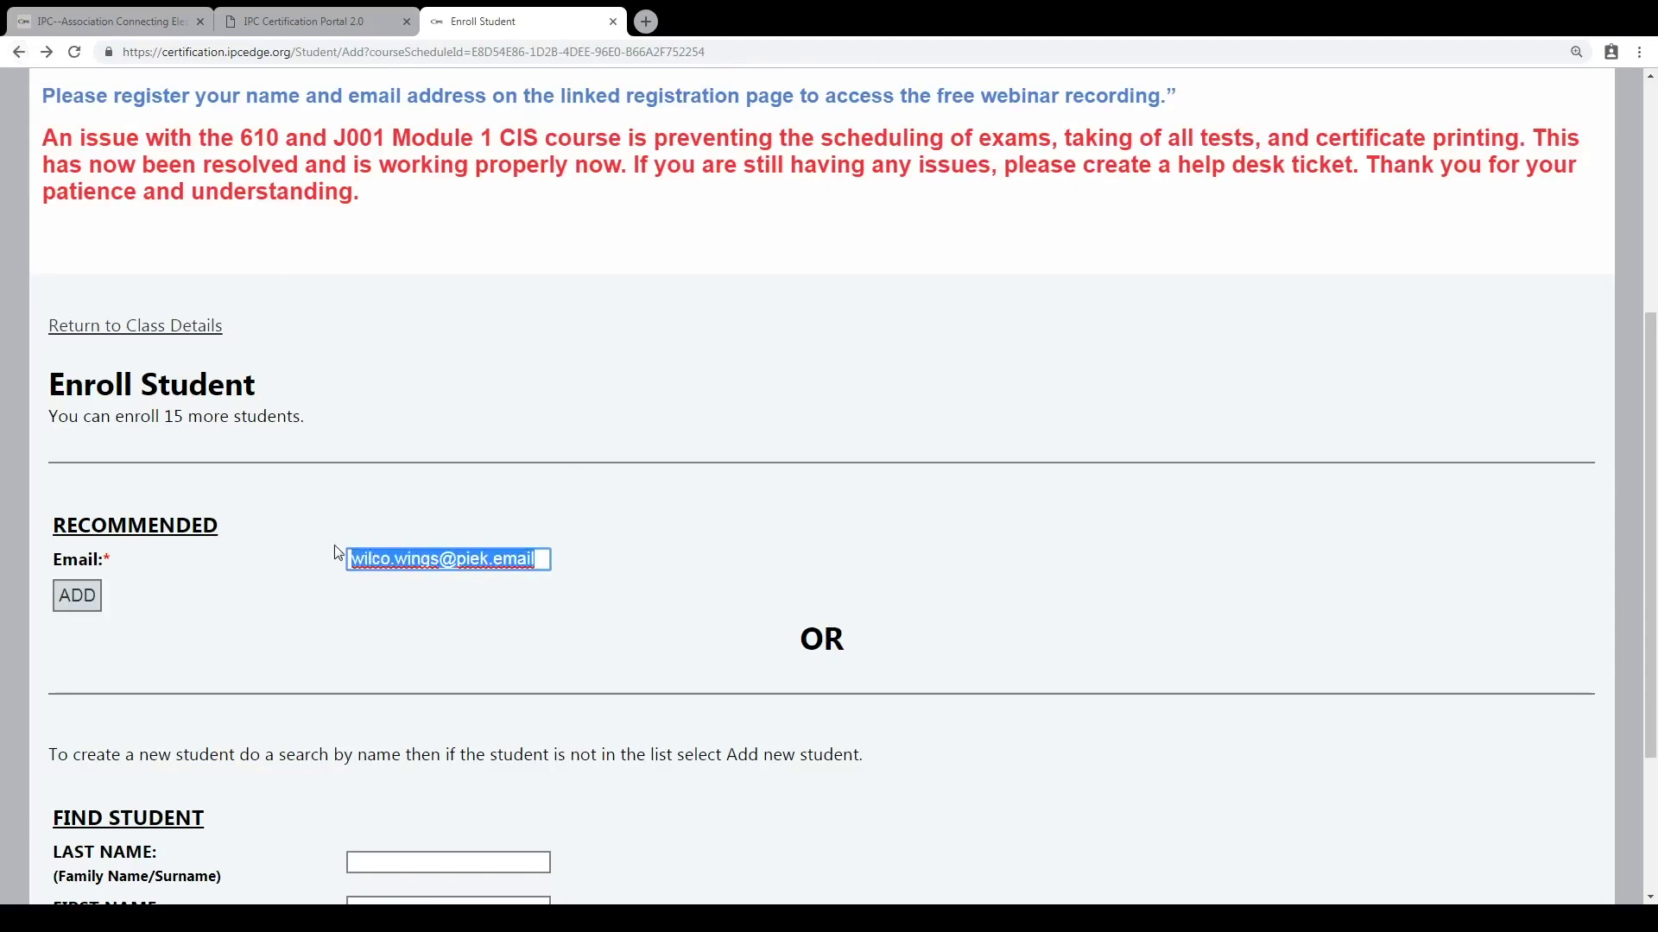
pyautogui.press('BackSpace')
# Search for an existing student by last name only.
pyautogui.scroll(-3, 333, 552)
pyautogui.click(415, 614)
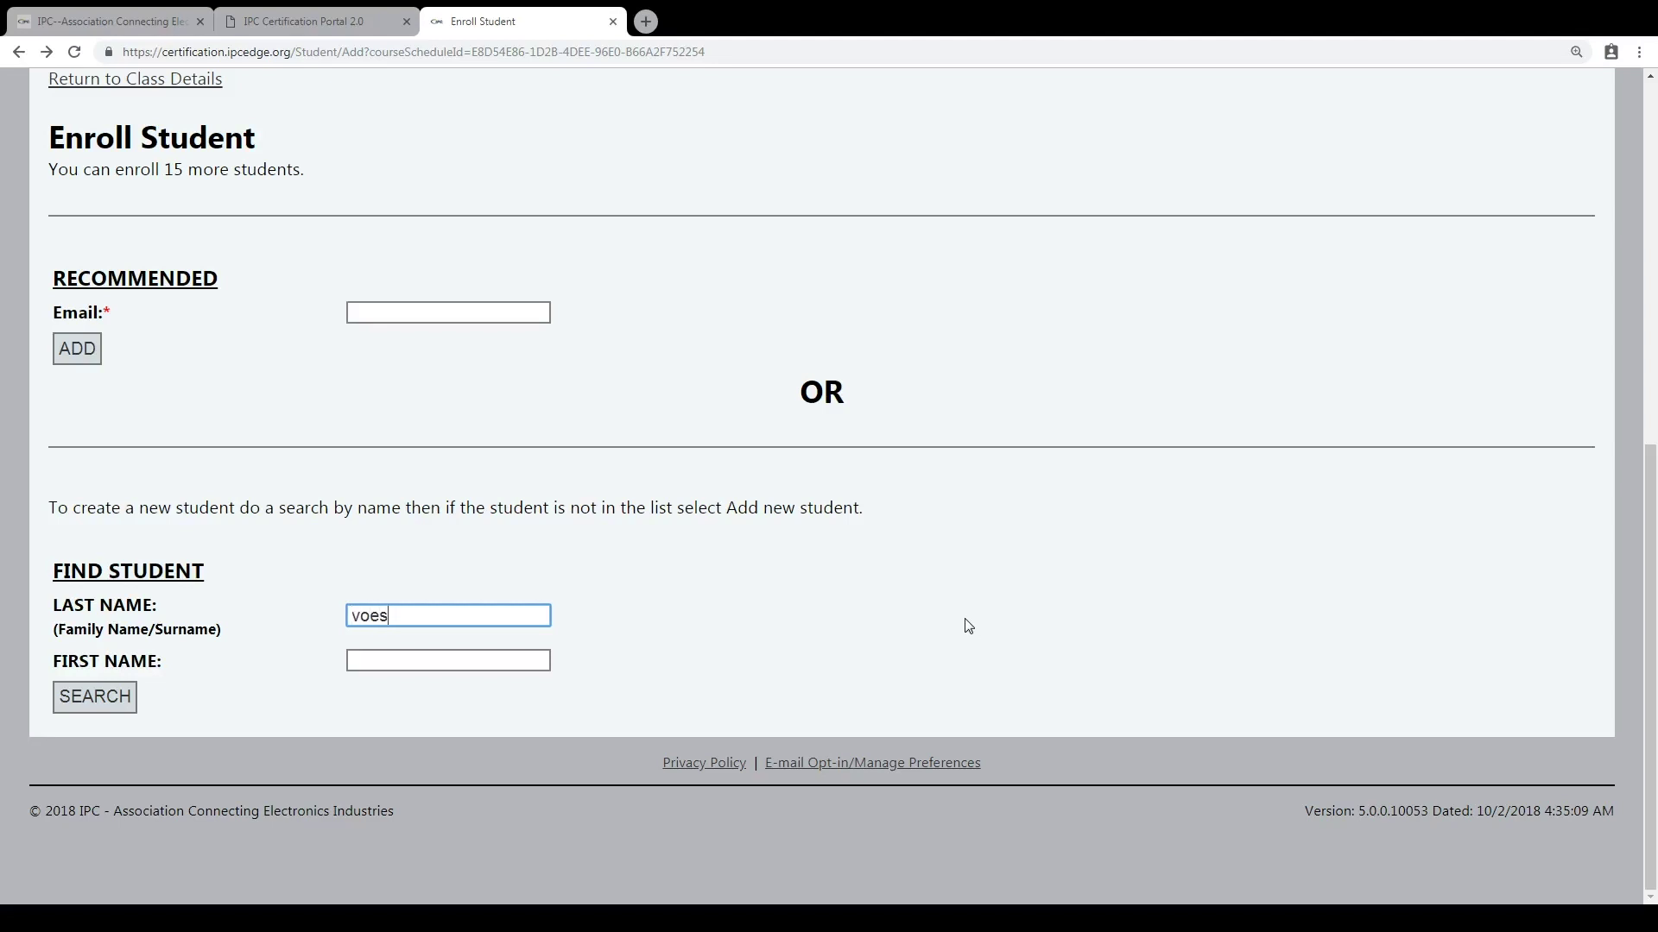
pyautogui.click(126, 701)
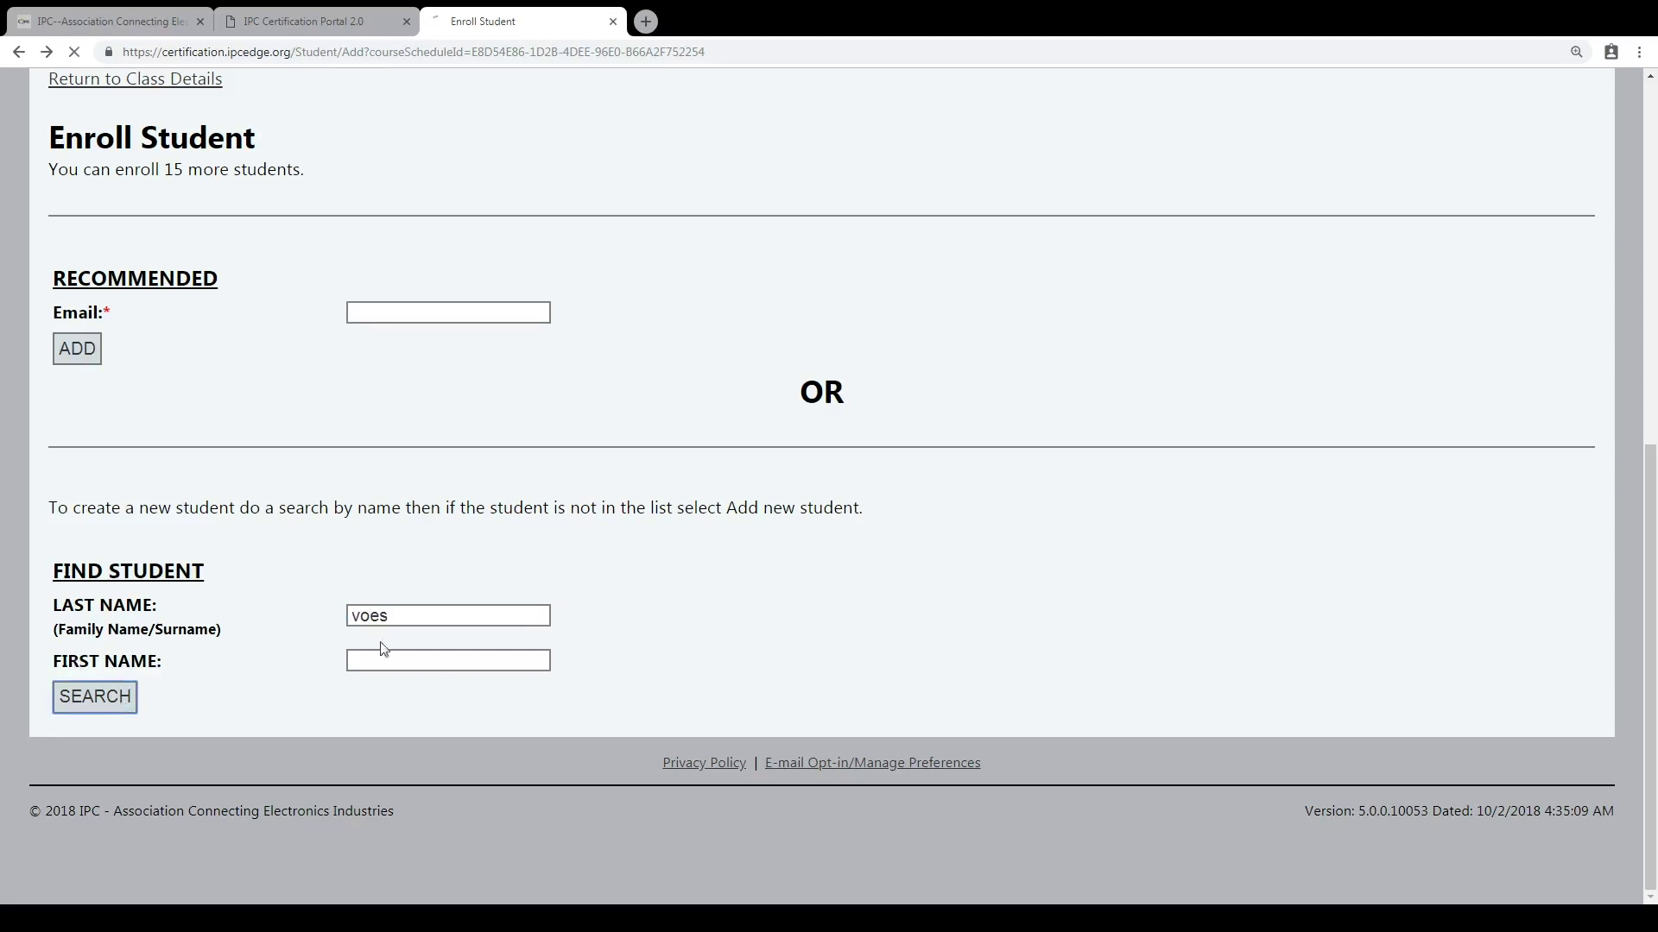
# Open the form for adding a new student from the search results and examine its required contact, company and e-mail fields.
pyautogui.scroll(-3, 959, 652)
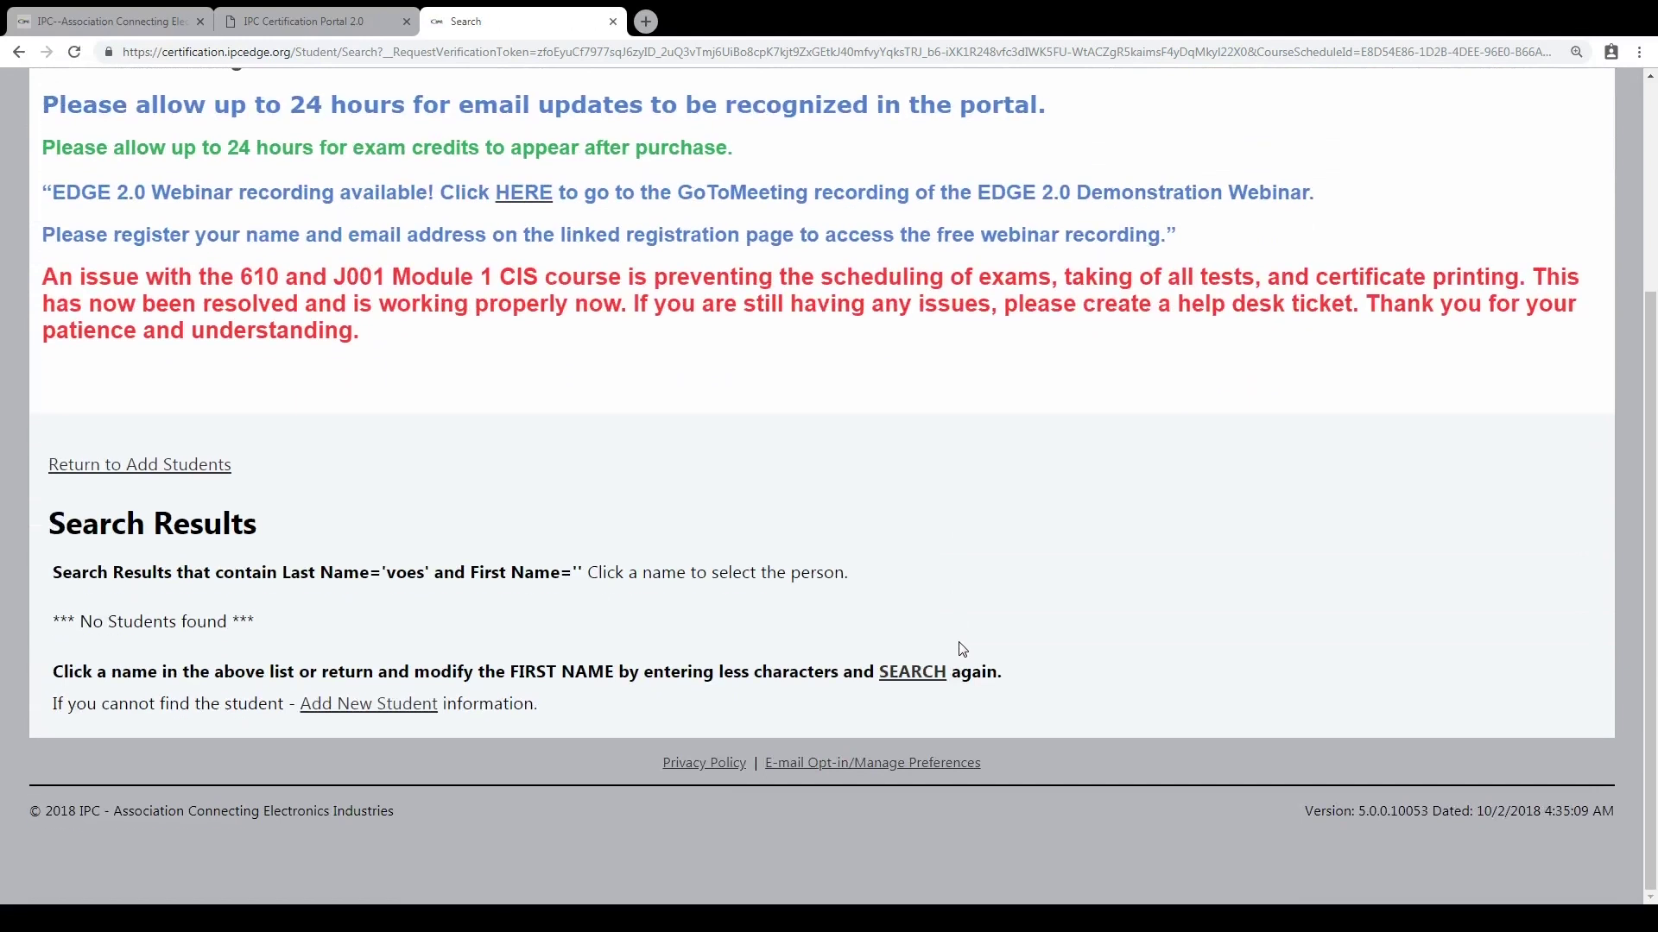
pyautogui.click(415, 705)
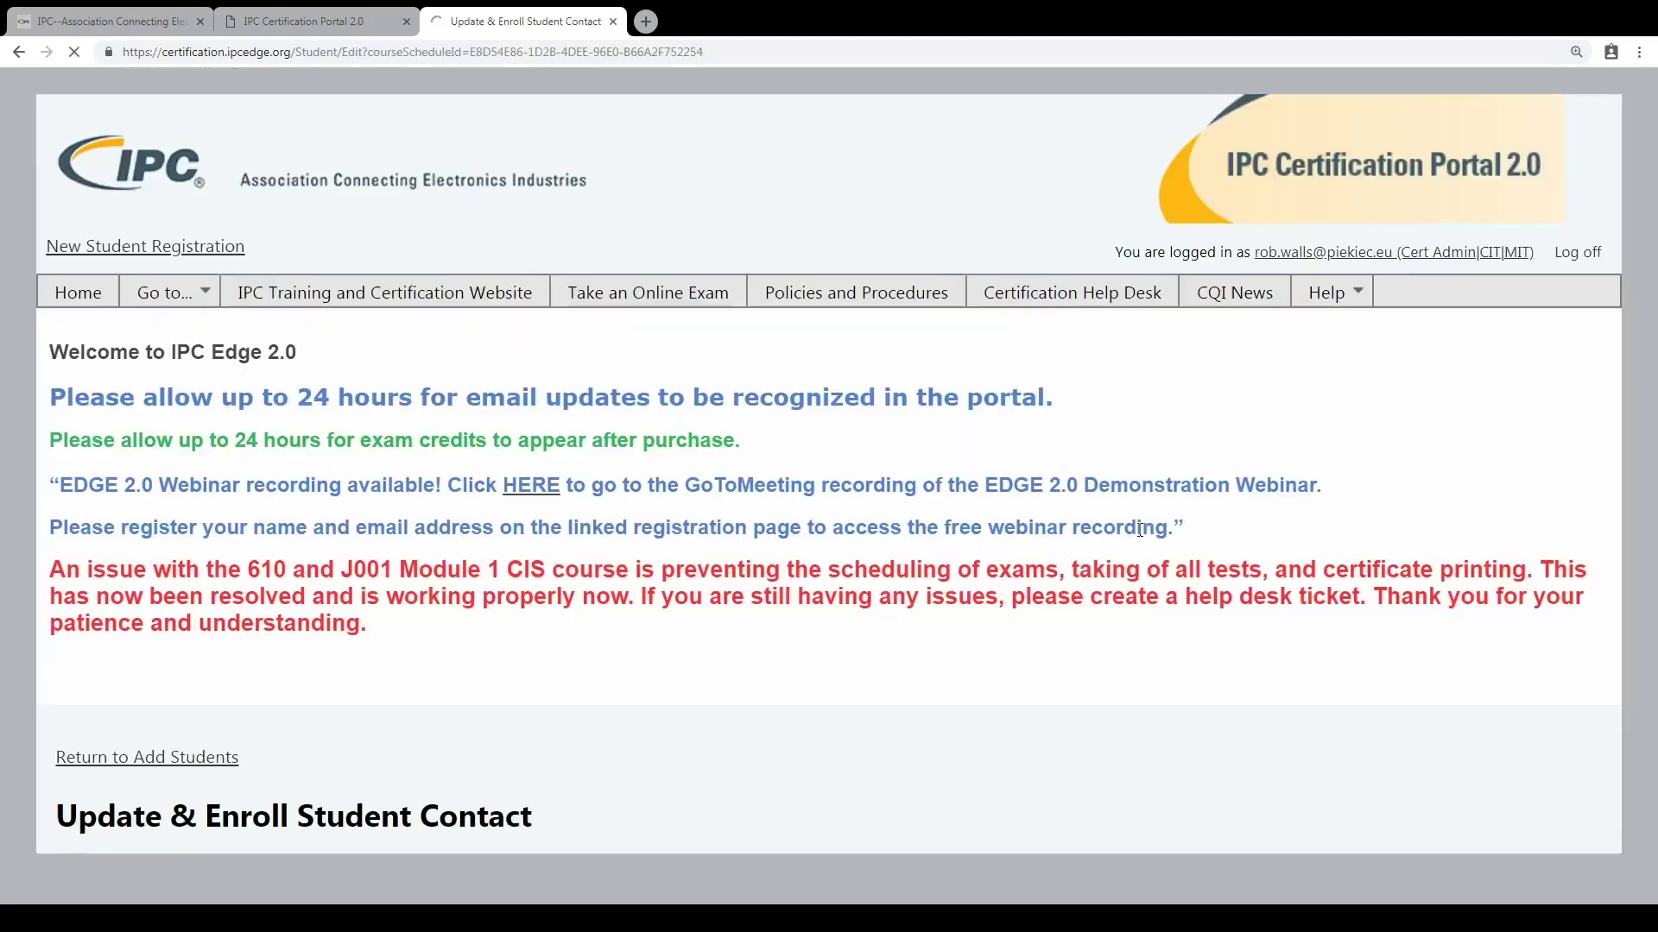
pyautogui.scroll(-6, 1140, 540)
pyautogui.scroll(-2, 1140, 544)
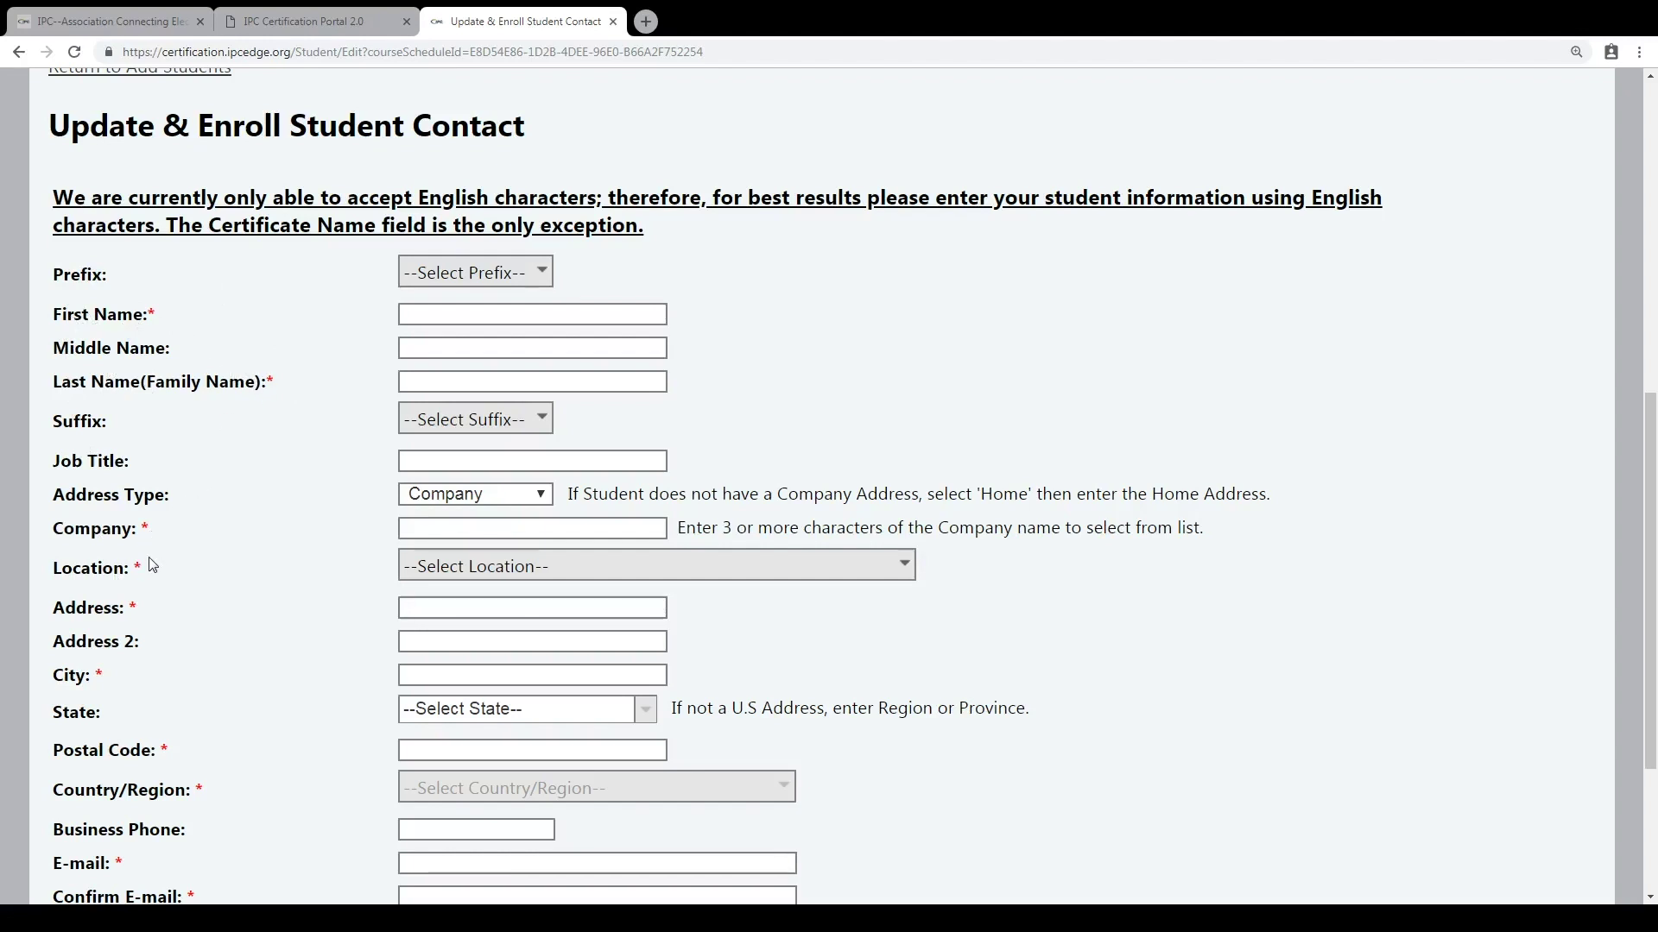
pyautogui.scroll(-1, 263, 786)
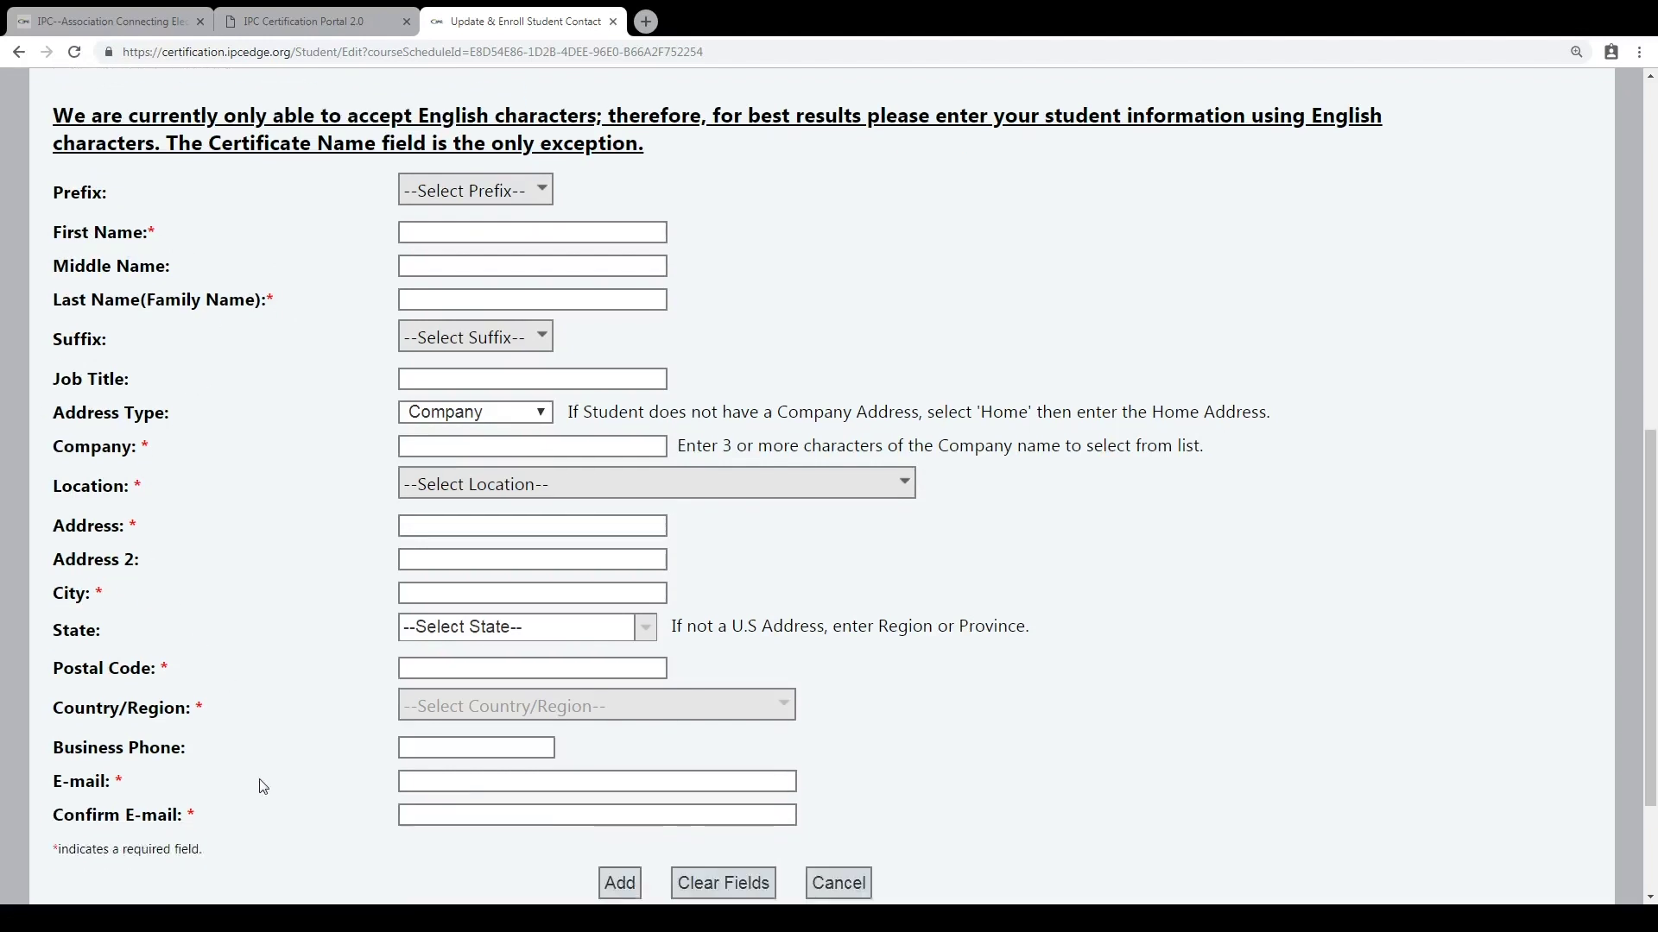